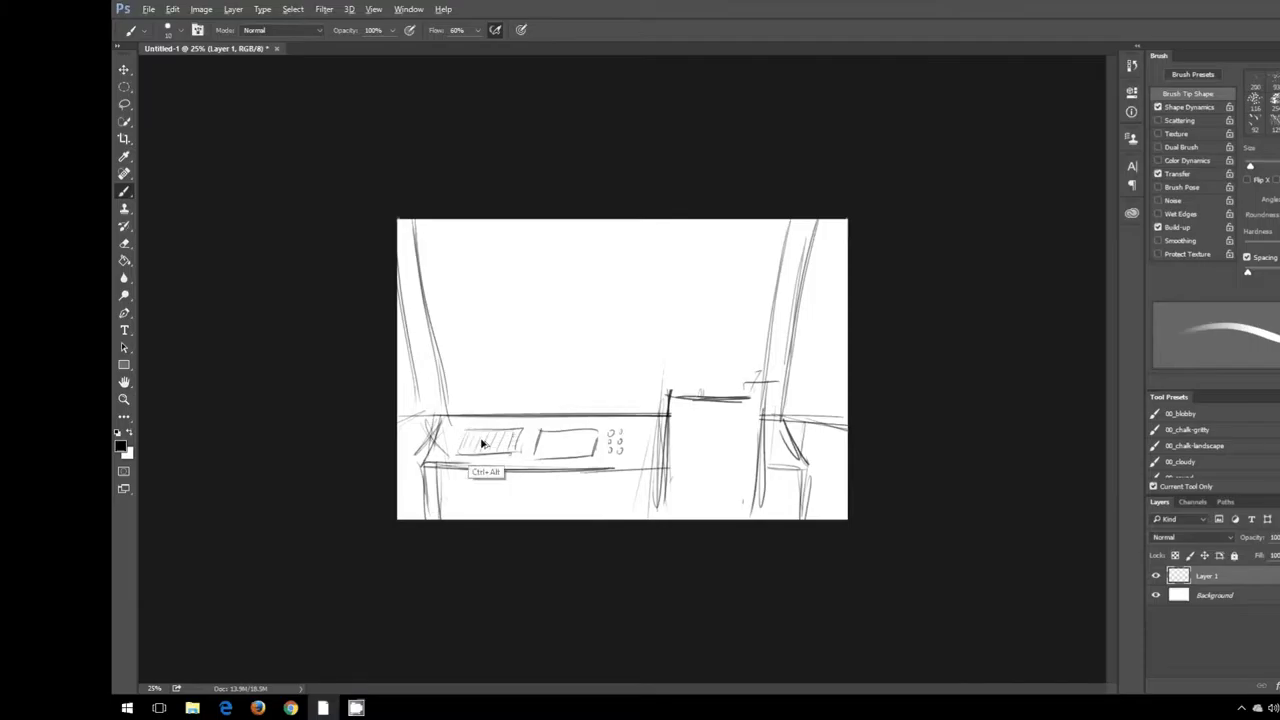
Step: Sketch the seated pilot's head and the arm reaching to the console, and strengthen the seat's outline
left_click_drag(668, 395, 652, 514)
left_click_drag(652, 405, 700, 385)
left_click_drag(668, 412, 644, 455)
left_click_drag(680, 398, 682, 518)
left_click_drag(756, 400, 758, 516)
left_click_drag(632, 460, 540, 466)
left_click_drag(732, 406, 782, 408)
left_click_drag(662, 444, 668, 432)
left_click_drag(560, 458, 484, 456)
mouse_move(480, 446)
left_mouse_down()
mouse_move(489, 468)
mouse_move(626, 446)
left_mouse_up()
left_click_drag(500, 484, 616, 478)
mouse_move(628, 434)
left_mouse_down()
mouse_move(600, 460)
mouse_move(640, 502)
left_mouse_up()
mouse_move(646, 384)
left_mouse_down()
mouse_move(662, 368)
mouse_move(704, 390)
left_mouse_up()
left_click_drag(778, 400, 762, 518)
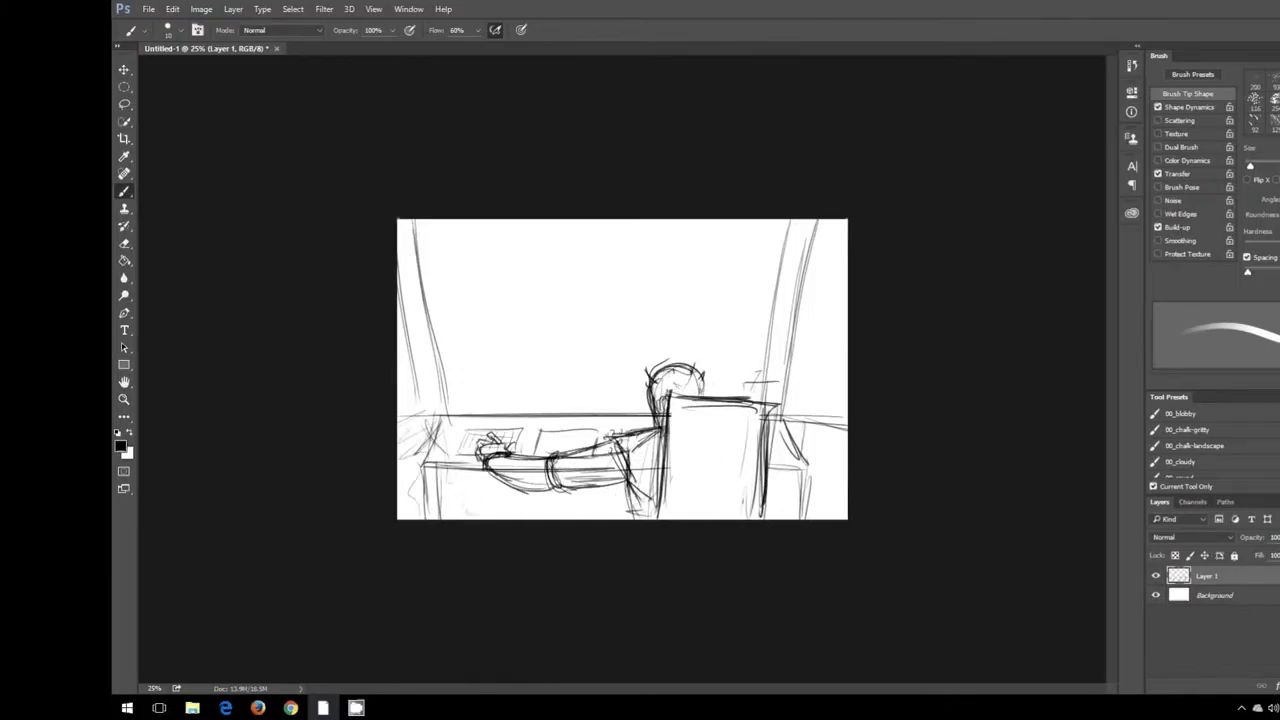
Step: Add slanted struts to the window frame on the picture's right side and hatch the seat back
left_click_drag(822, 220, 812, 404)
mouse_move(806, 220)
left_mouse_down()
mouse_move(788, 402)
mouse_move(772, 326)
left_mouse_up()
left_click_drag(810, 410, 846, 448)
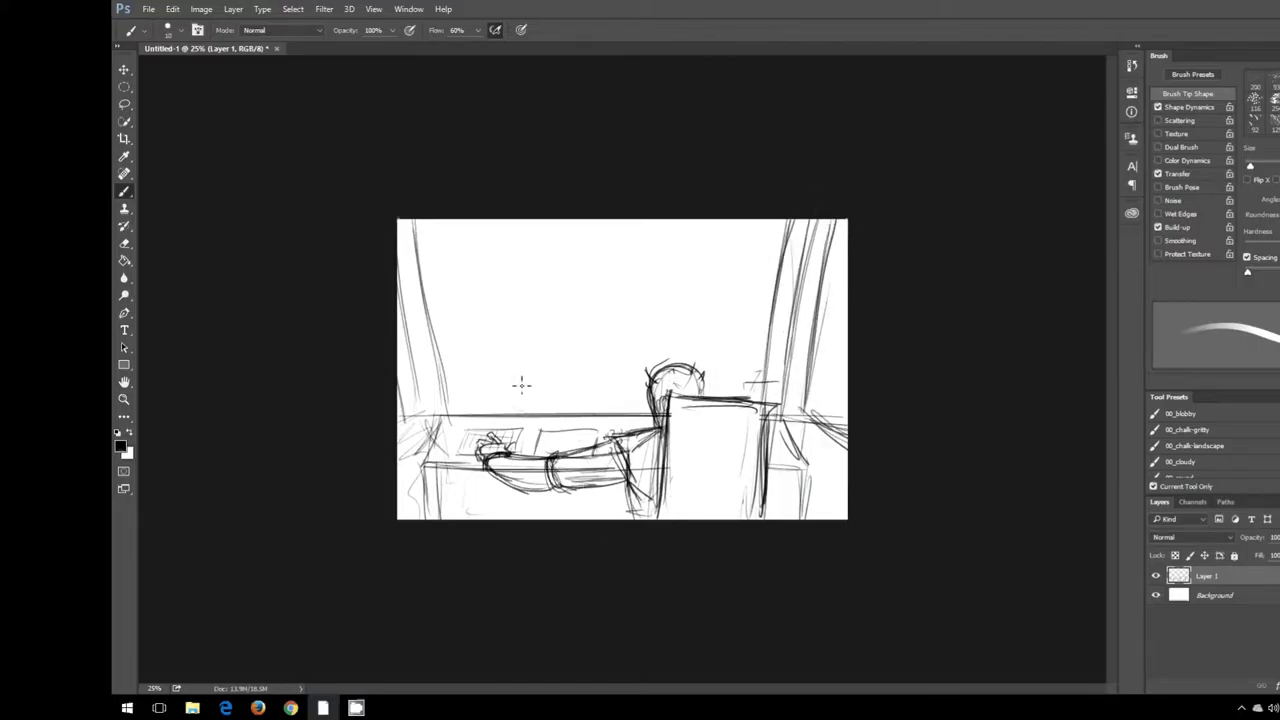
left_click_drag(742, 412, 680, 500)
Step: On new layers beneath the line art, sketch diagonal perspective lines and a rock outline beyond the window
key("ctrl+shift+alt+n")
key("ctrl+bracketleft")
left_click_drag(400, 350, 655, 220)
left_click_drag(690, 285, 848, 362)
key("ctrl+shift+alt+n")
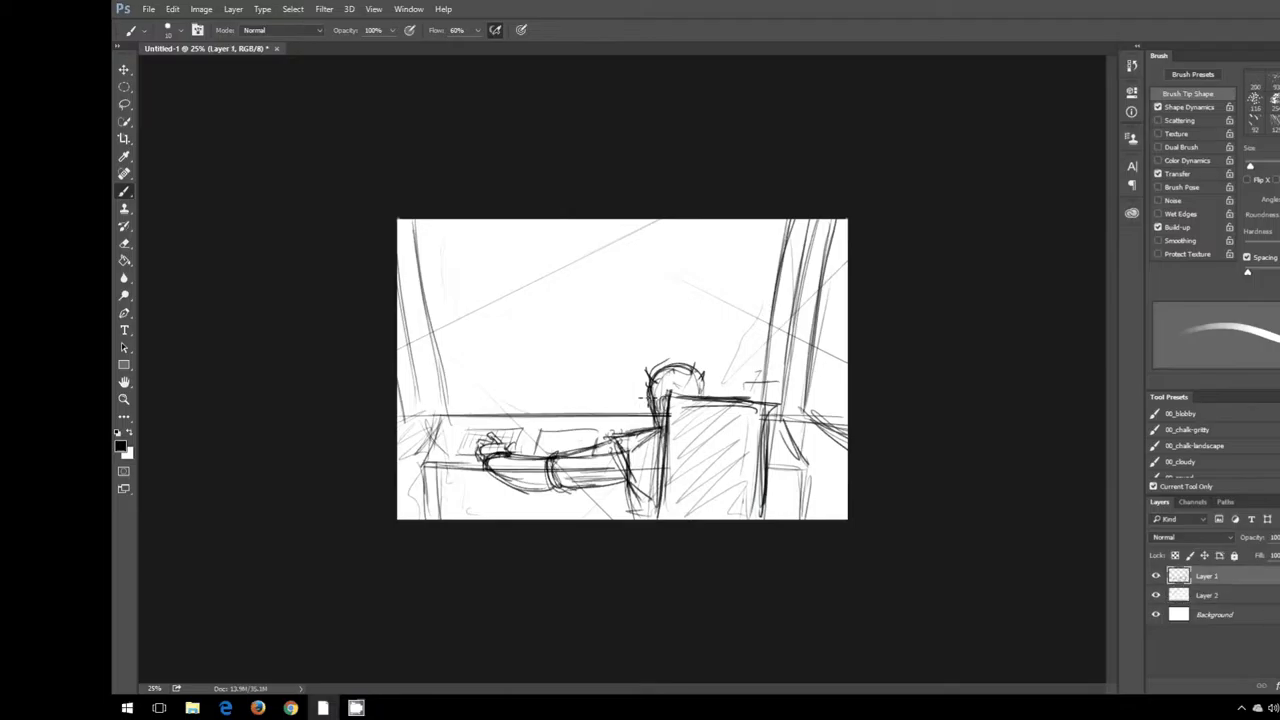
left_click_drag(655, 333, 640, 388)
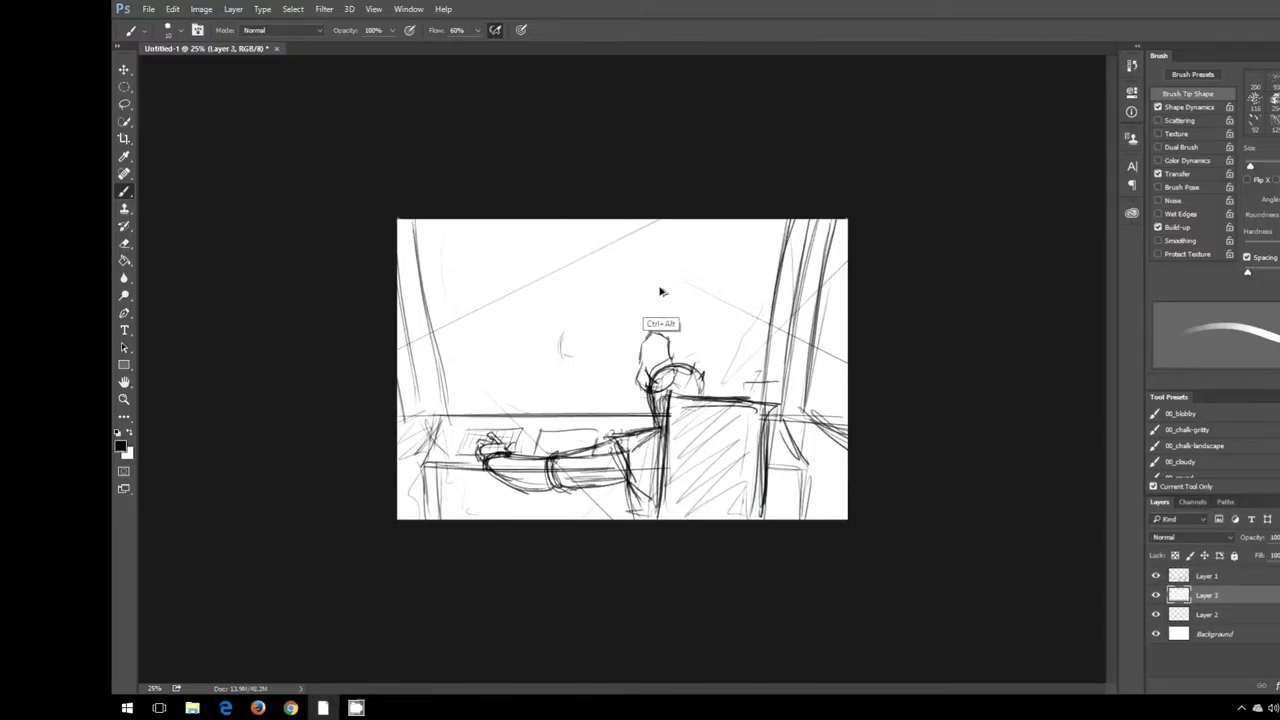
Step: Open Scene4.png as a floating reference beside the canvas and reduce its view to 25%
left_click(148, 9)
left_click(170, 34)
double_click(623, 205)
left_click_drag(344, 48, 290, 122)
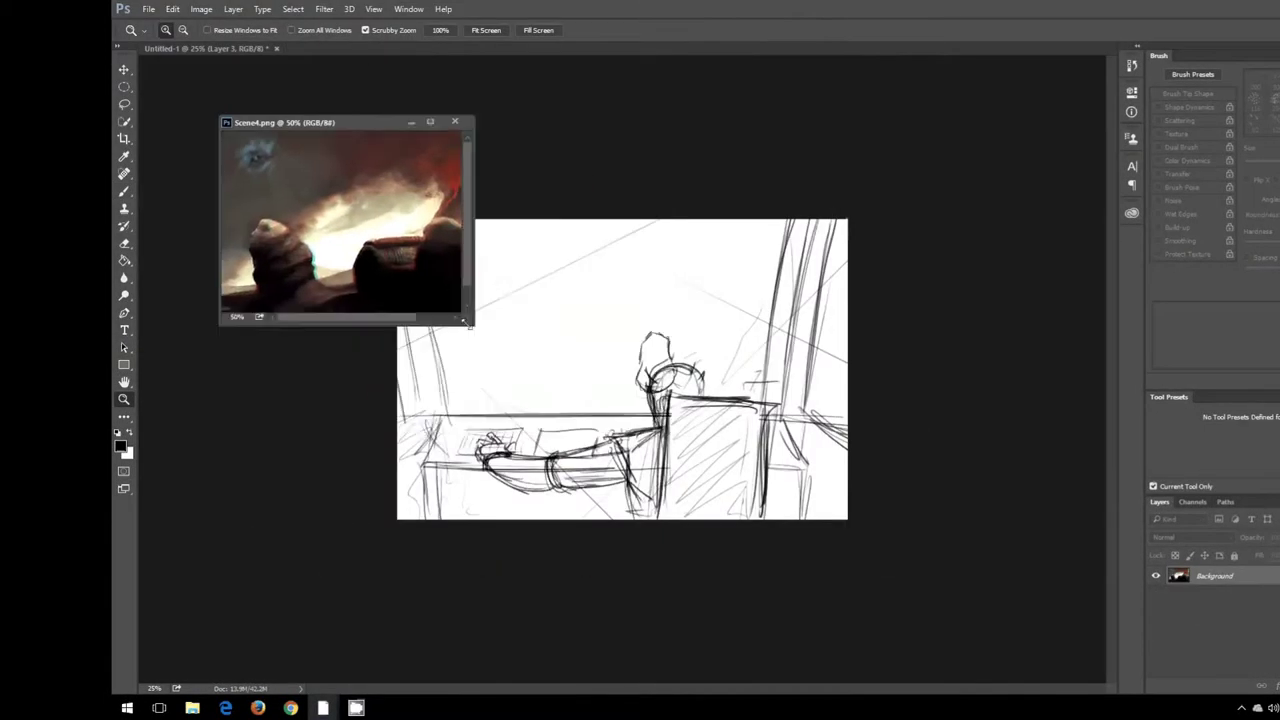
key("ctrl+minus")
key("ctrl+minus")
key("ctrl+minus")
key("ctrl+minus")
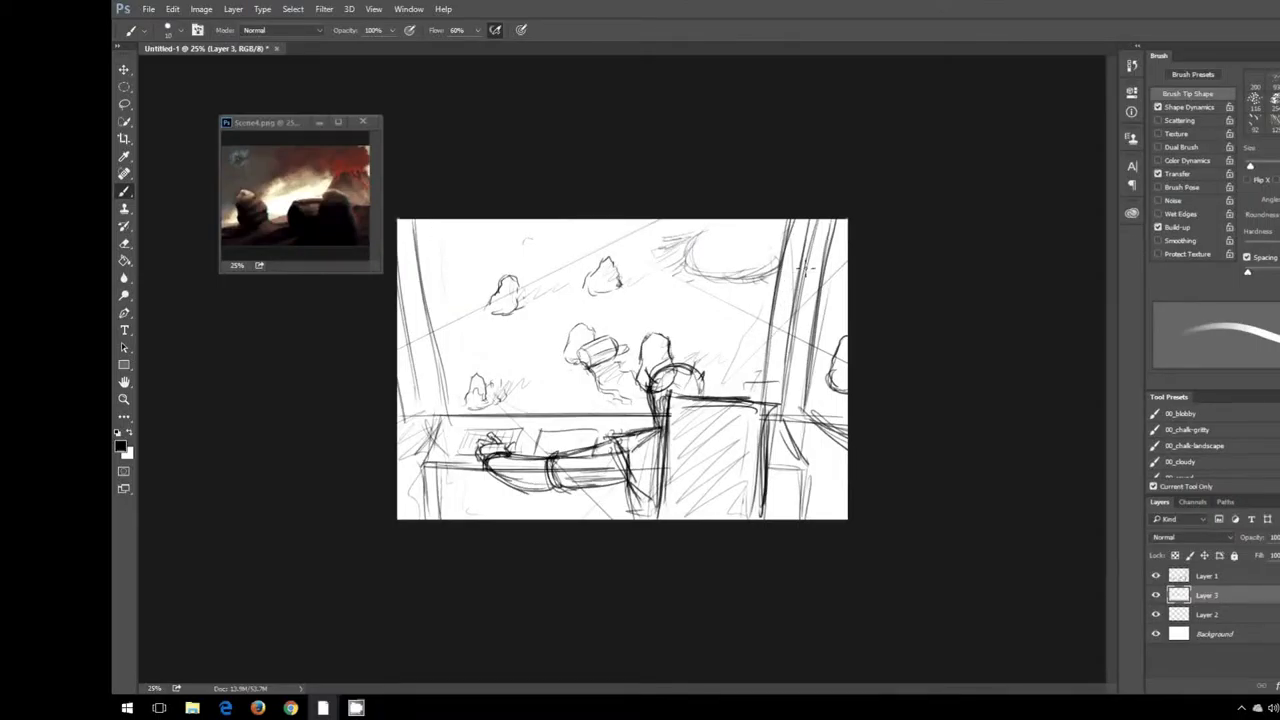
Step: Sketch a hooded standing figure in the right foreground on a new layer and erase the overlapped line art on Layer 1
key("ctrl+z")
left_click_drag(785, 230, 786, 232)
key("ctrl+shift+alt+n")
mouse_move(728, 322)
left_mouse_down()
mouse_move(816, 318)
mouse_move(760, 318)
mouse_move(782, 294)
mouse_move(740, 515)
mouse_move(690, 420)
mouse_move(736, 300)
mouse_move(808, 523)
mouse_move(770, 330)
mouse_move(790, 260)
left_mouse_up()
key("ctrl+z")
key("e")
key("alt+bracketleft")
mouse_move(740, 470)
left_mouse_down()
mouse_move(780, 400)
mouse_move(820, 380)
left_mouse_up()
left_click_drag(700, 400, 810, 250)
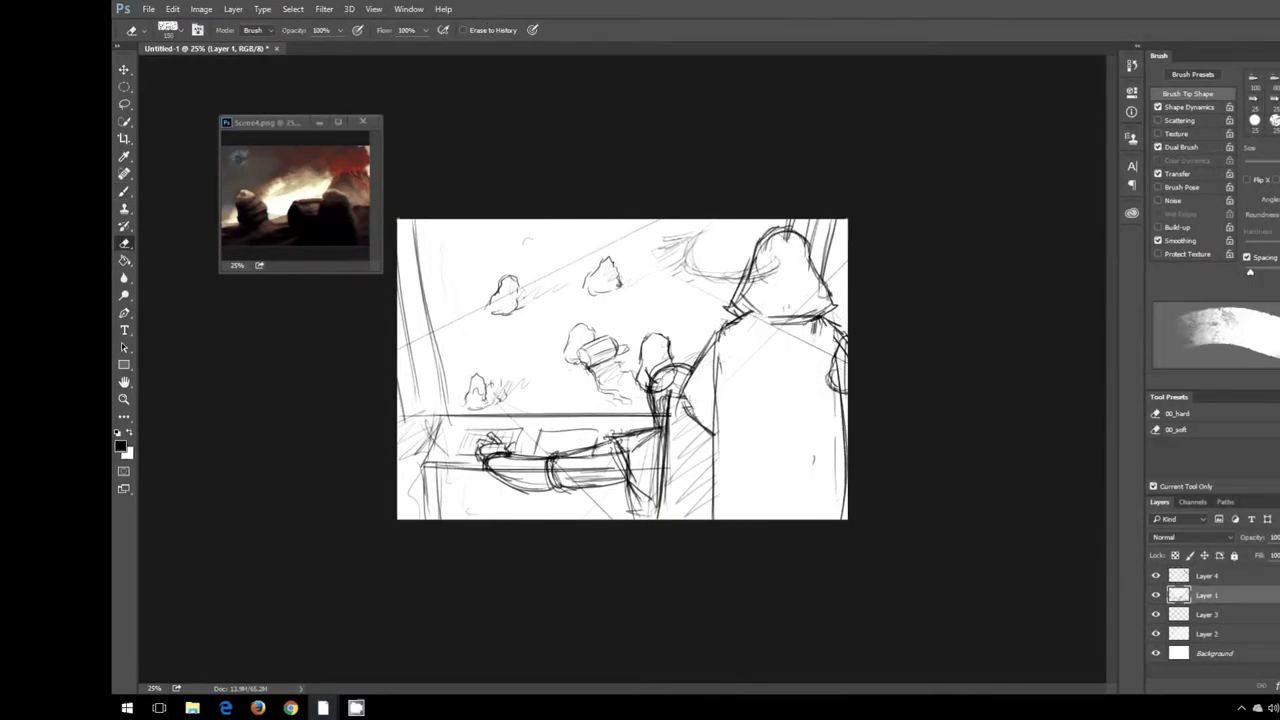
Step: Add fold lines to the hooded figure's cloak and clean up stray lines around the pilot's arm on Layer 1
key("alt+bracketright")
key("b")
mouse_move(750, 382)
left_mouse_down()
mouse_move(760, 470)
mouse_move(700, 430)
mouse_move(690, 440)
mouse_move(779, 466)
left_mouse_up()
key("alt+bracketleft")
key("e")
mouse_move(500, 470)
left_mouse_down()
mouse_move(650, 474)
mouse_move(663, 414)
left_mouse_up()
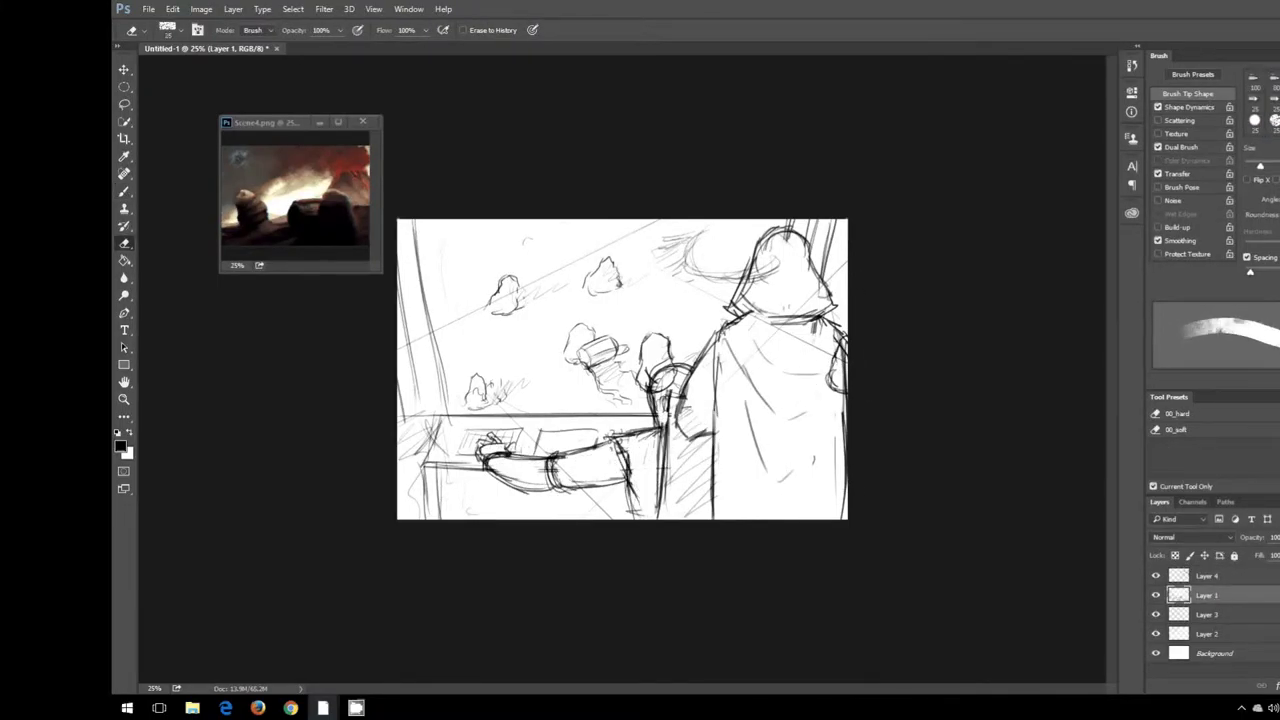
Step: Merge the sketch layers and fill a layer beneath them with reddish brown (RGB 104, 67, 56)
key("shift+alt+bracketleft")
key("shift+alt+bracketleft")
key("ctrl+e")
left_click(120, 446)
left_click(652, 337)
key("alt+BackSpace")
Step: On a new layer above the brown fill, brush broad muted olive-brown and reddish tones across the scene
key("ctrl+shift+alt+n")
key("b")
left_click(120, 446)
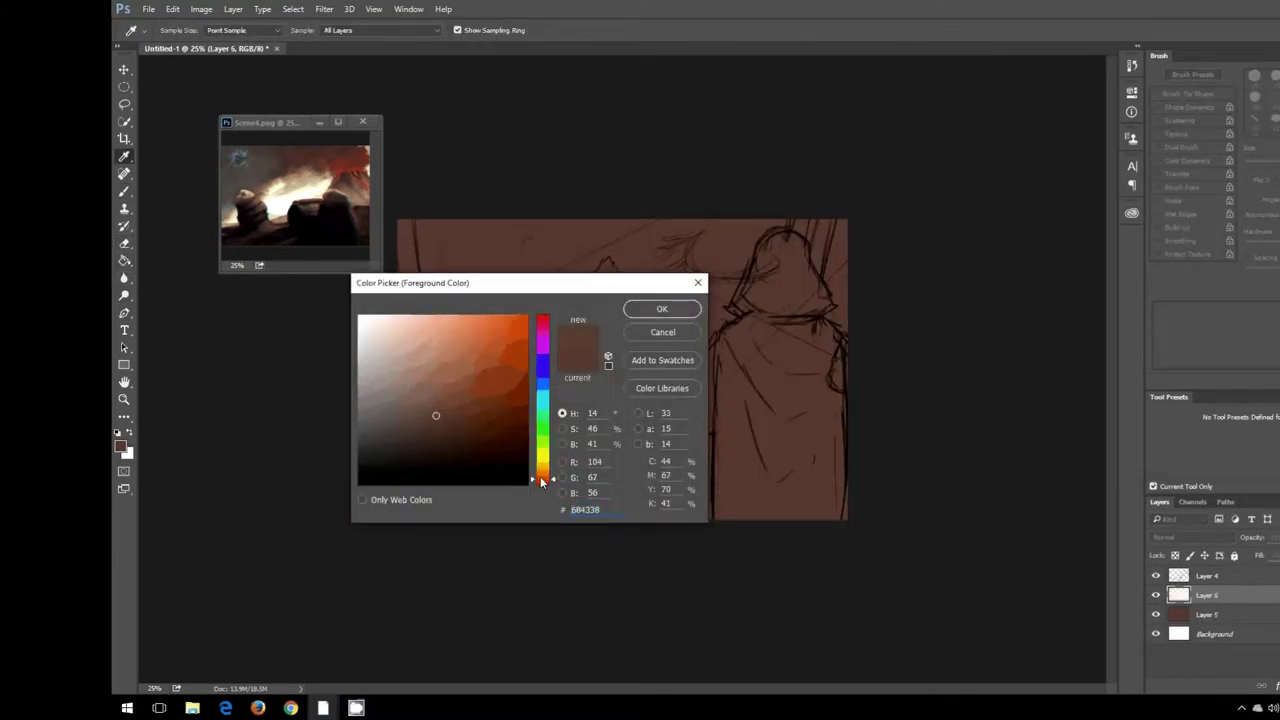
left_click(491, 364)
key("Return")
key("i")
left_click(120, 446)
key("Return")
key("b")
mouse_move(457, 349)
left_mouse_down()
mouse_move(663, 300)
mouse_move(503, 266)
mouse_move(760, 335)
left_mouse_up()
left_click(533, 397, "alt")
left_click_drag(830, 240, 600, 360)
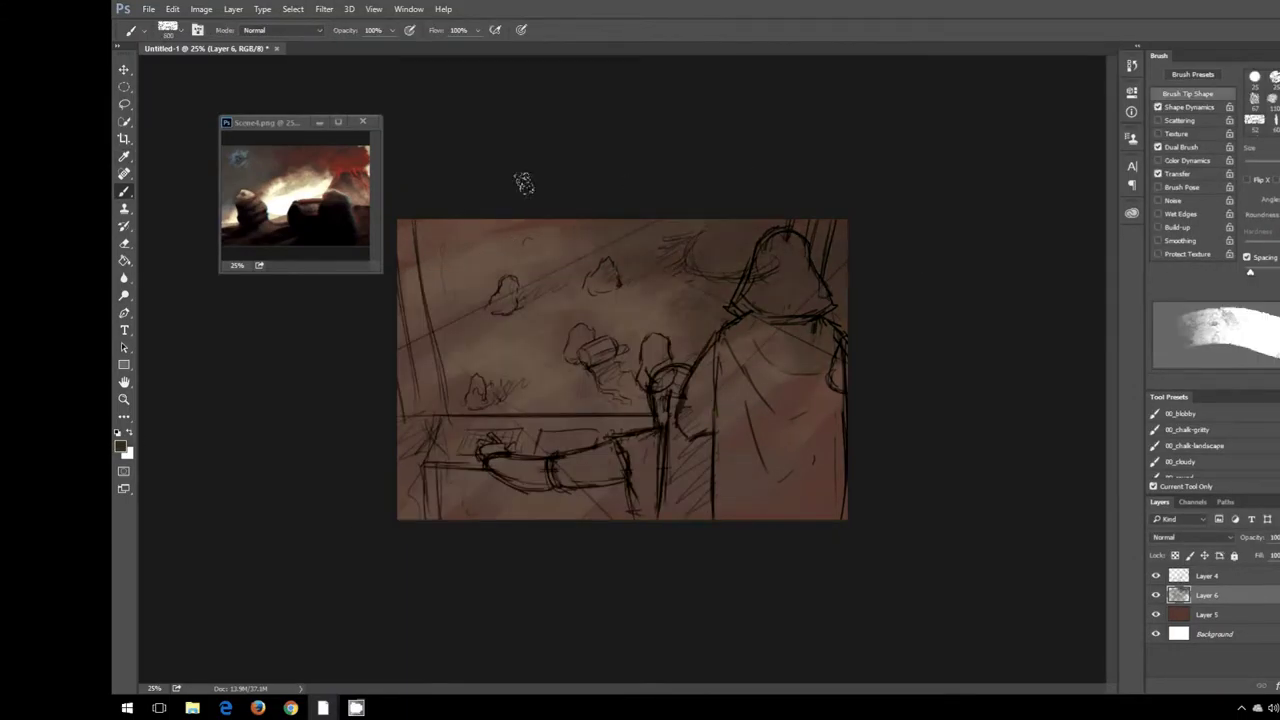
Step: Darken the upper part of the ground and blend the brown tones with sampled colours
left_click_drag(700, 210, 500, 250)
mouse_move(700, 260)
left_mouse_down()
mouse_move(629, 286)
mouse_move(500, 260)
mouse_move(534, 251)
mouse_move(584, 386)
left_mouse_up()
left_click_drag(434, 271, 440, 331)
left_click(626, 327, "alt")
left_click_drag(840, 258, 745, 242)
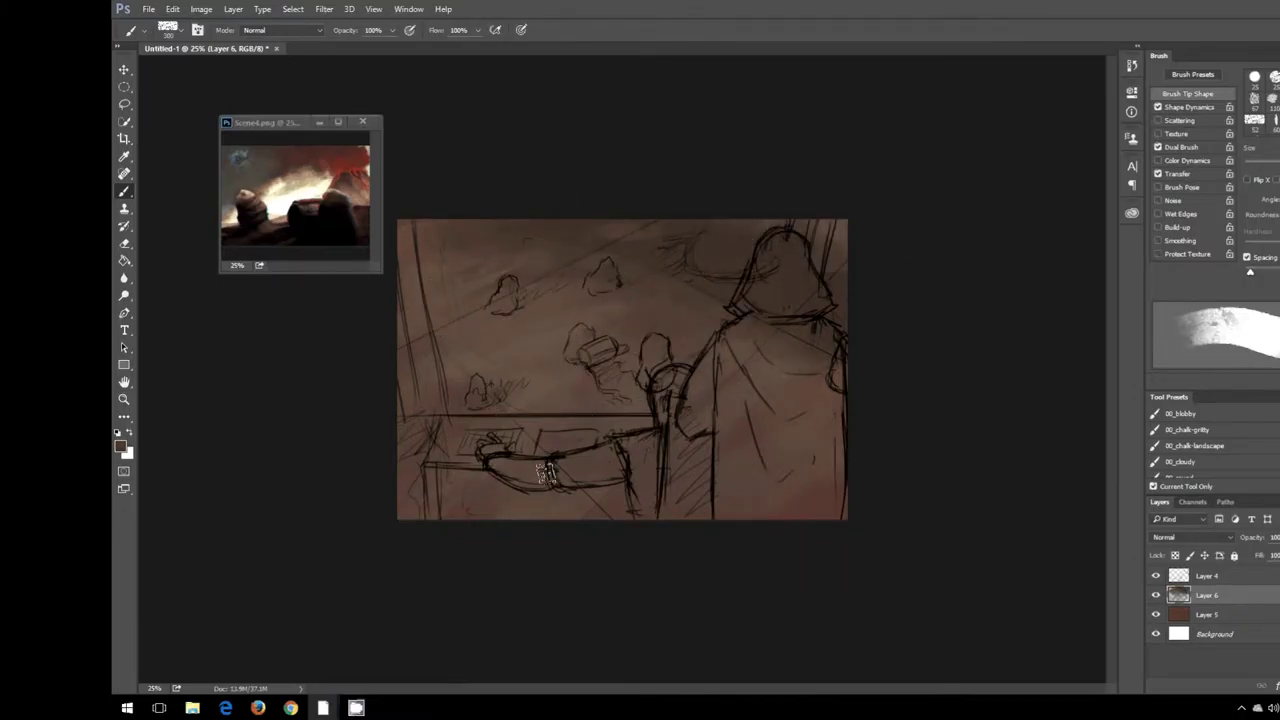
Step: On a new layer, block in the large rocks as silhouettes in near-black brown (RGB 38, 24, 23) sampled from the reference
key("ctrl+shift+alt+n")
left_click(119, 446)
left_click(250, 210)
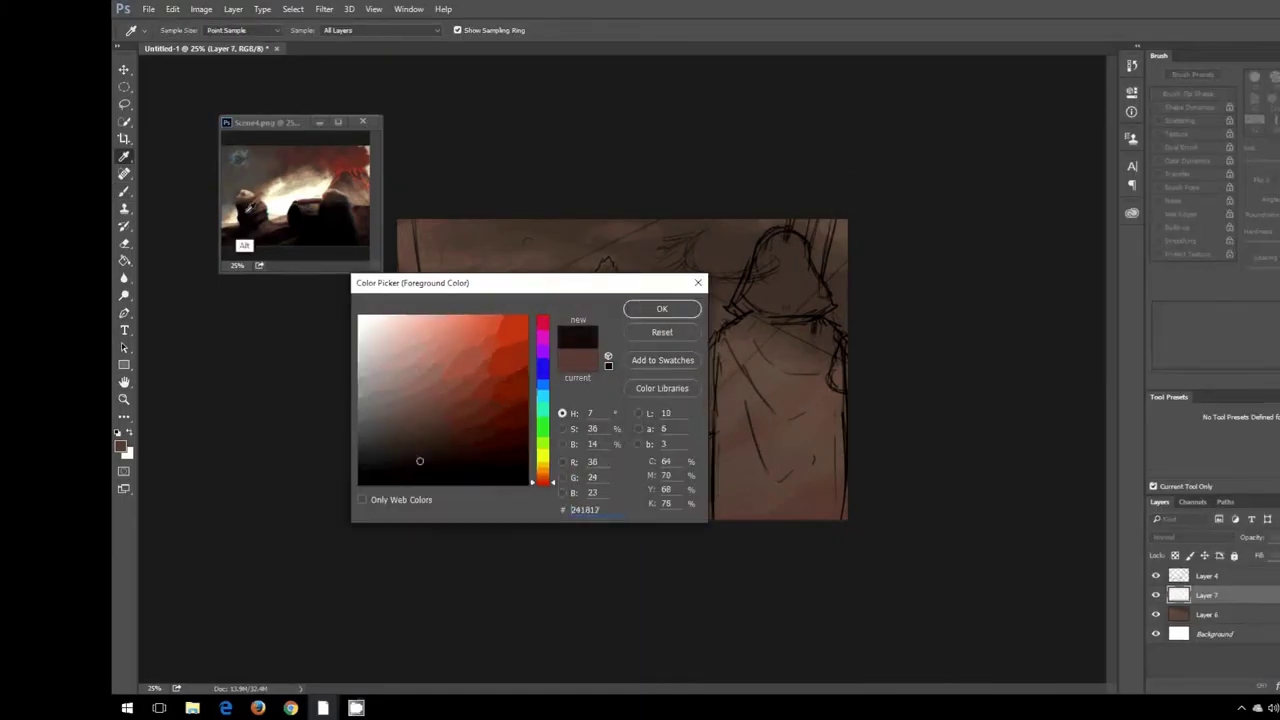
left_click(662, 308)
key("b")
left_click_drag(650, 340, 658, 364)
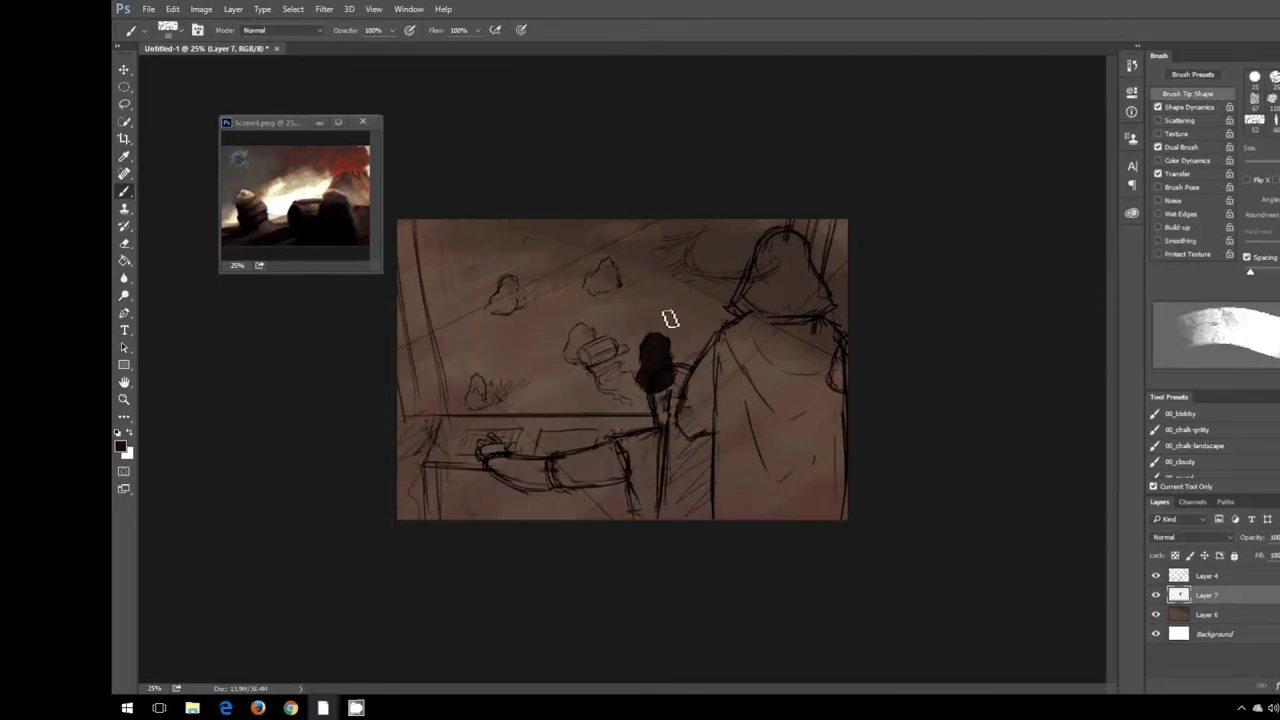
left_click_drag(576, 356, 590, 346)
left_click_drag(503, 303, 505, 292)
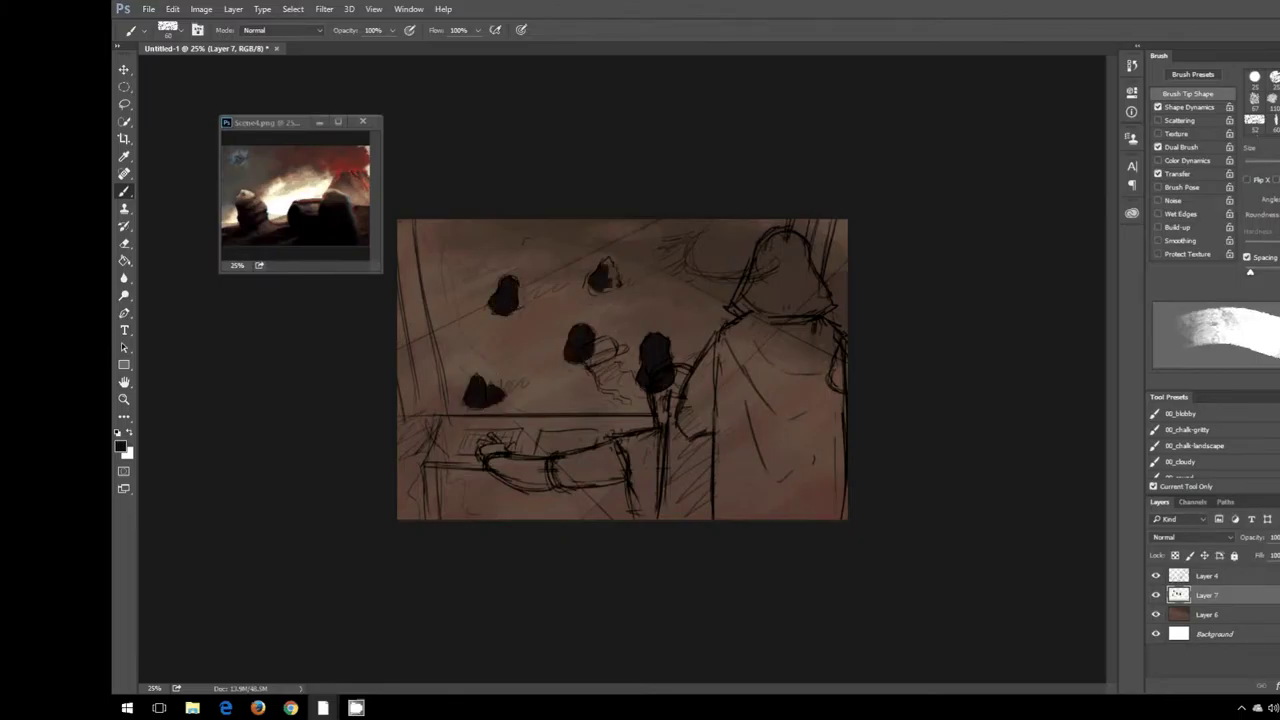
Step: Scatter small dark rocks across the ground and trim their shapes with the Eraser
left_click(445, 316)
left_click(507, 338)
left_click(550, 236)
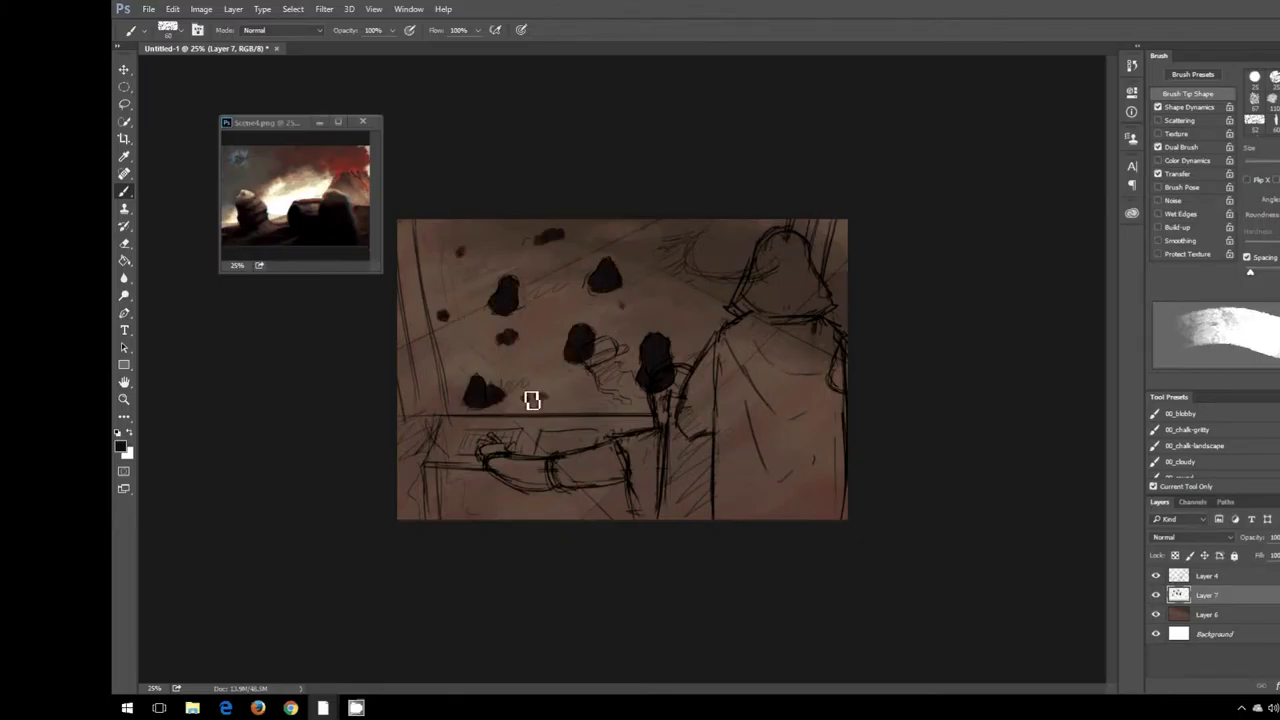
left_click(540, 386)
key("e")
left_click_drag(543, 391, 545, 377)
key("b")
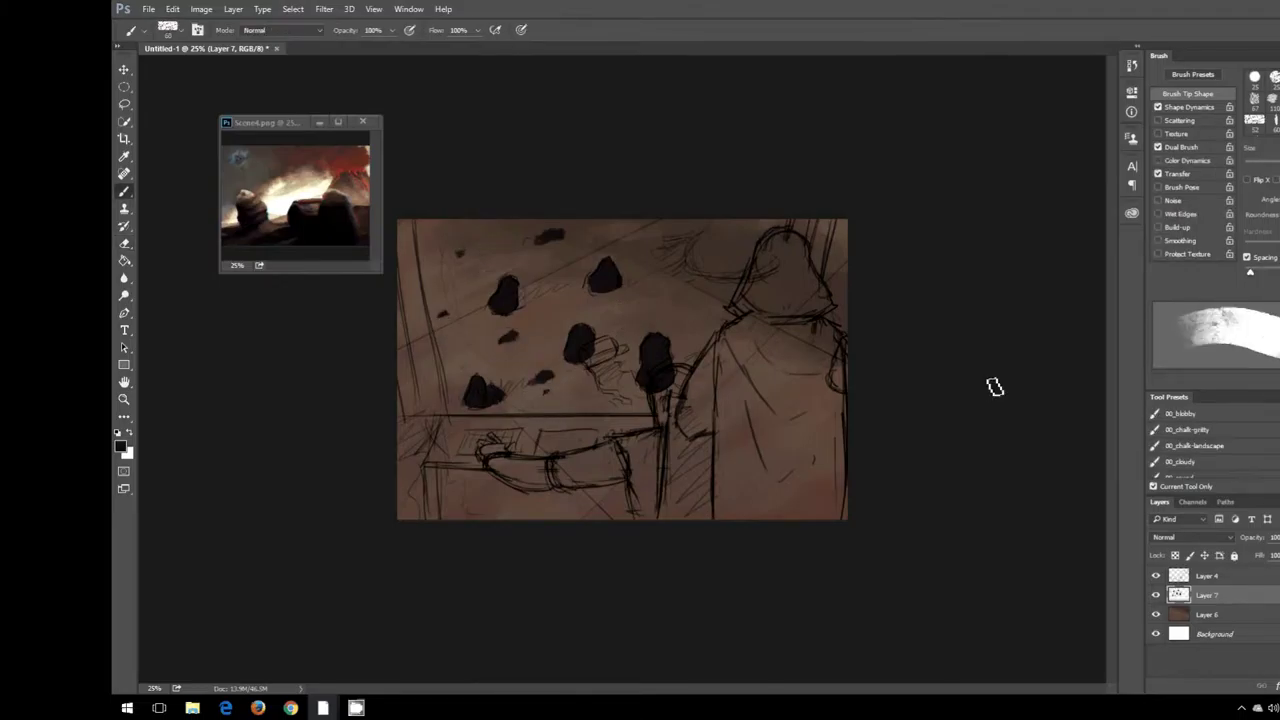
key("e")
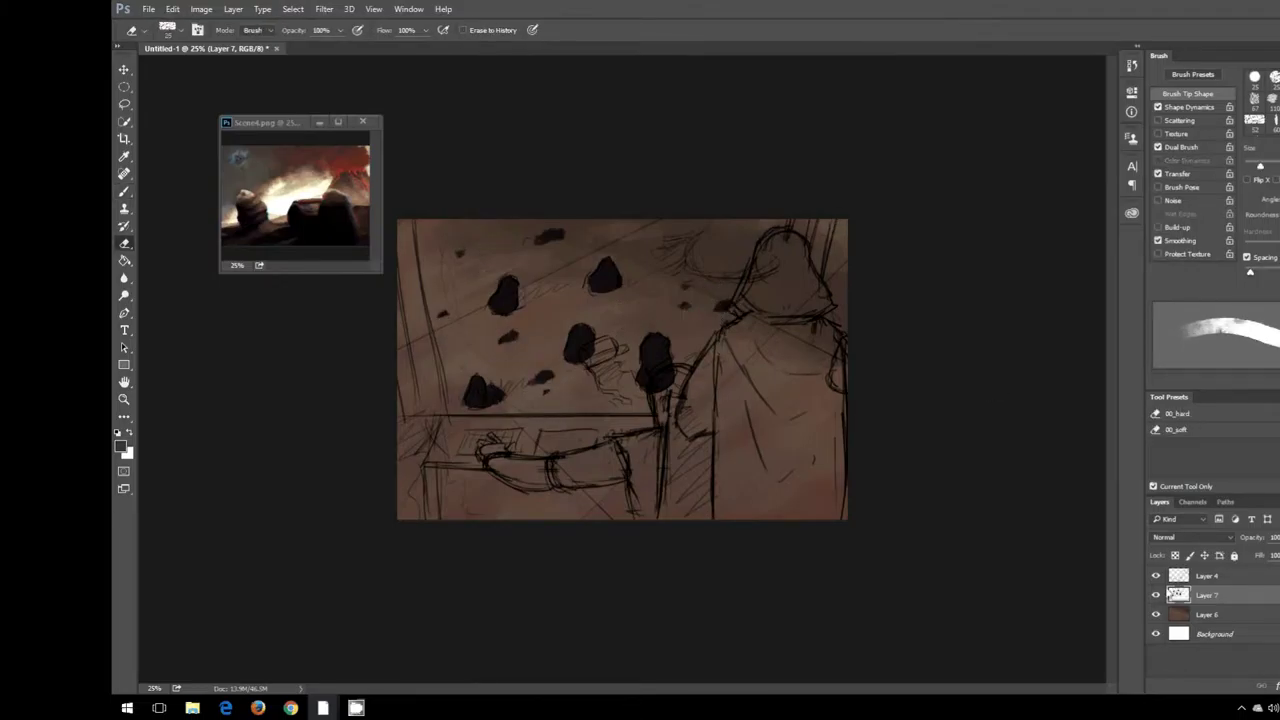
Step: Open Scene4_flat.png as a floating reference image
key("z")
left_click(148, 9)
left_click(200, 49)
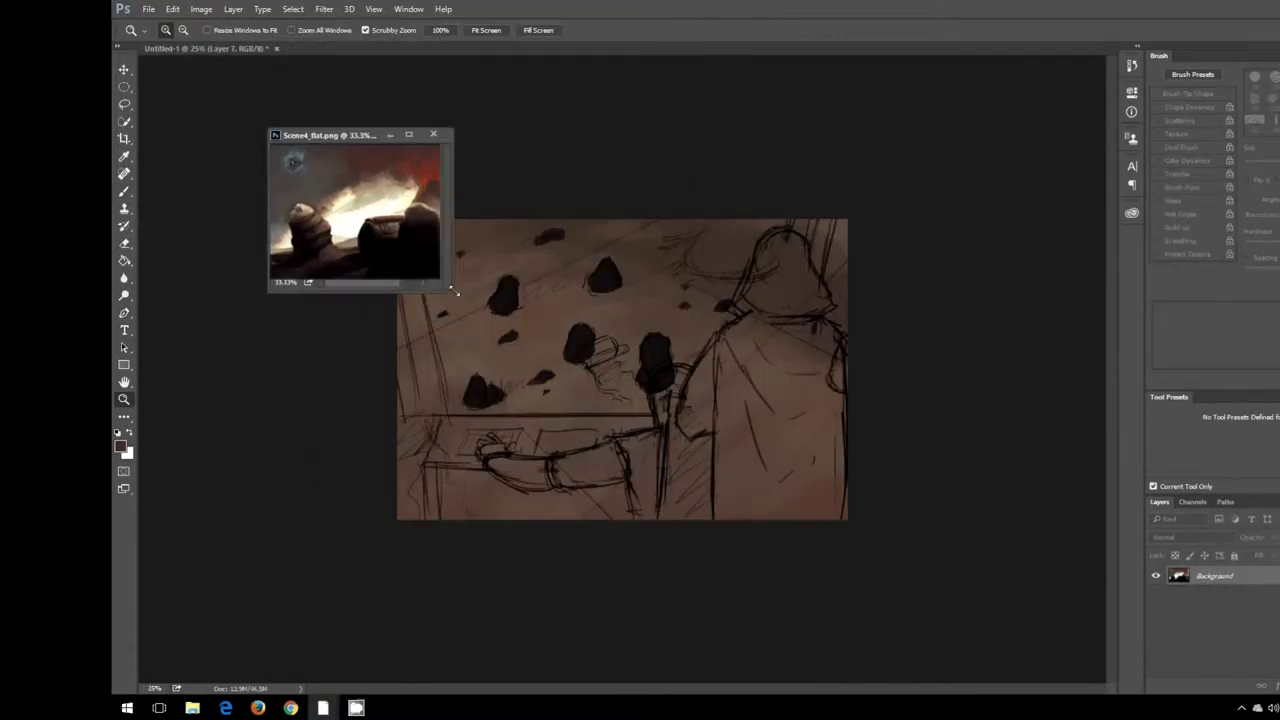
Step: Paint pale tan highlights and midtones on the tops of the large rocks within their silhouettes
key("b")
left_click(586, 349)
left_click(478, 390)
left_click(507, 292)
left_click(604, 274)
left_click(658, 360)
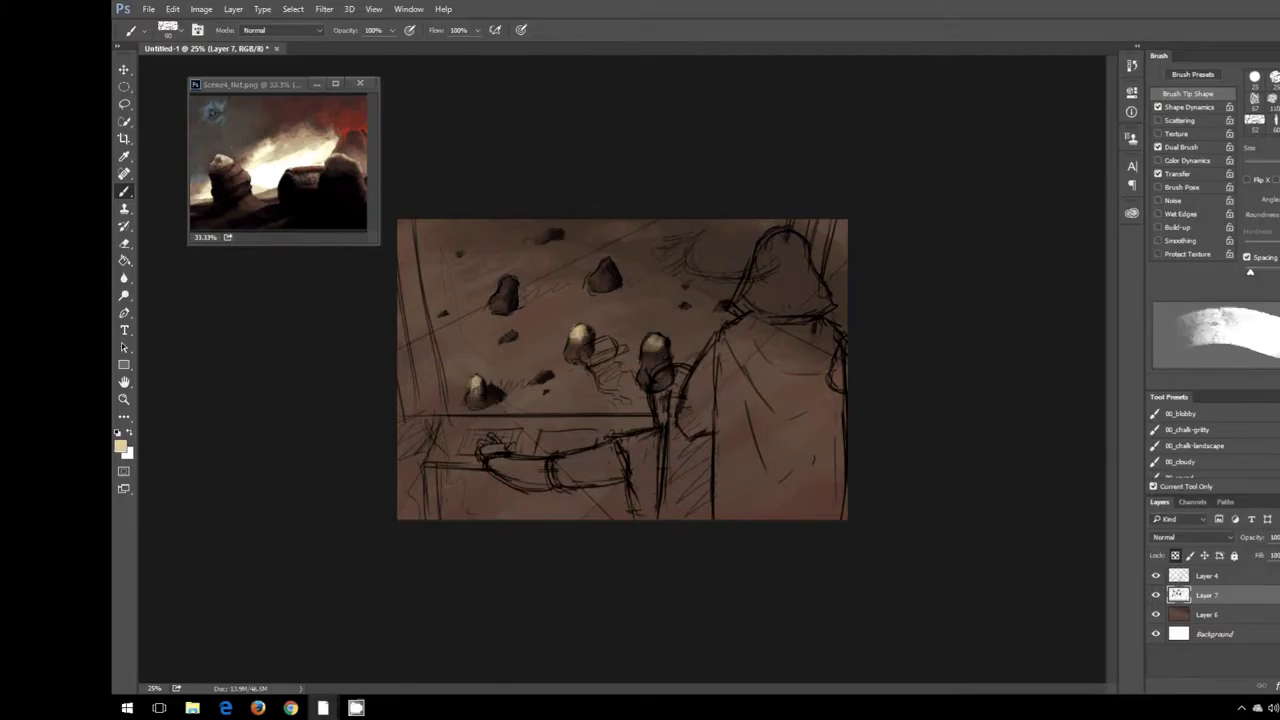
left_click(604, 272)
left_click(580, 340)
left_click(587, 334, "alt")
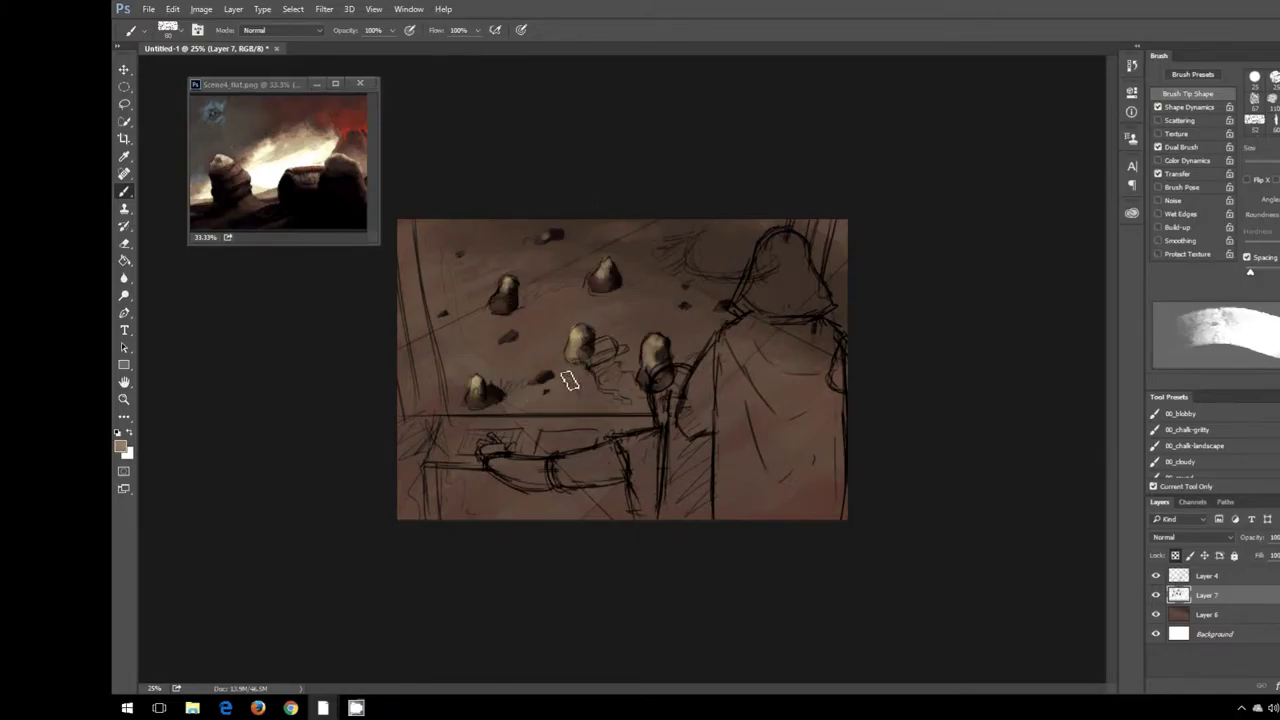
Step: On a new layer beneath the rocks, paint dark cast shadows extending to the right of each rock
scroll(665, 353, "down", 2)
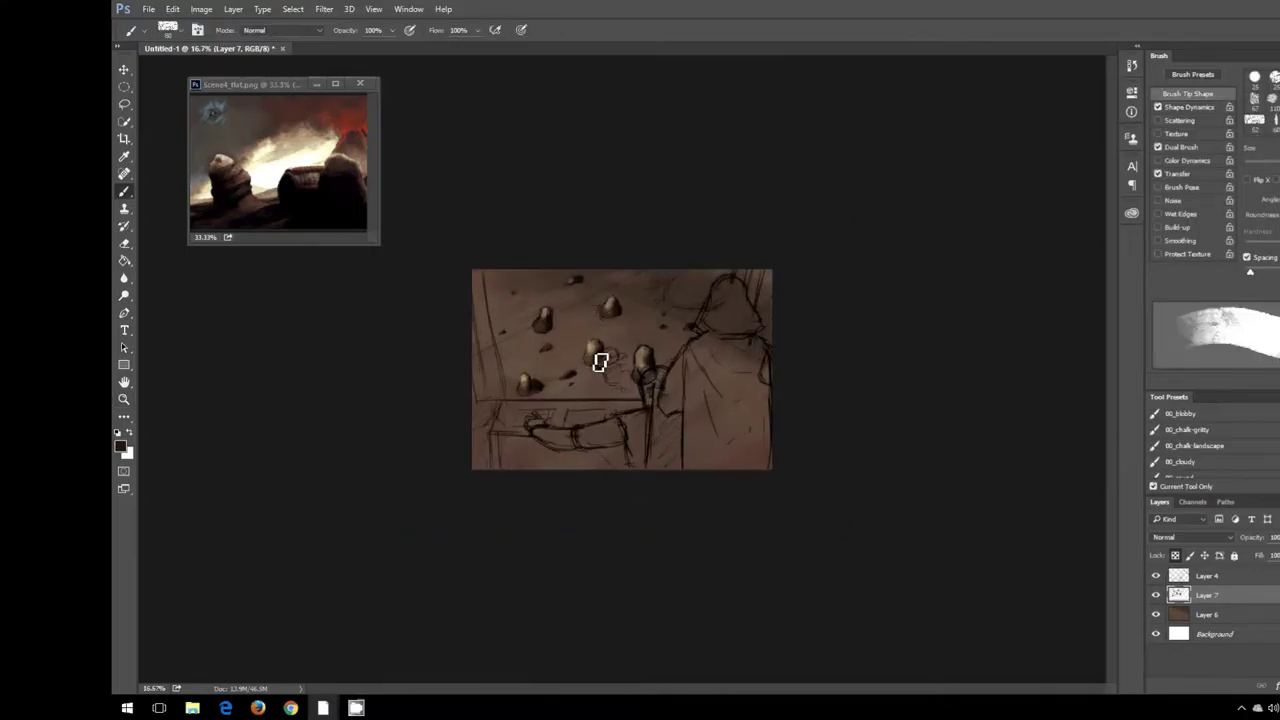
scroll(634, 443, "down", 2)
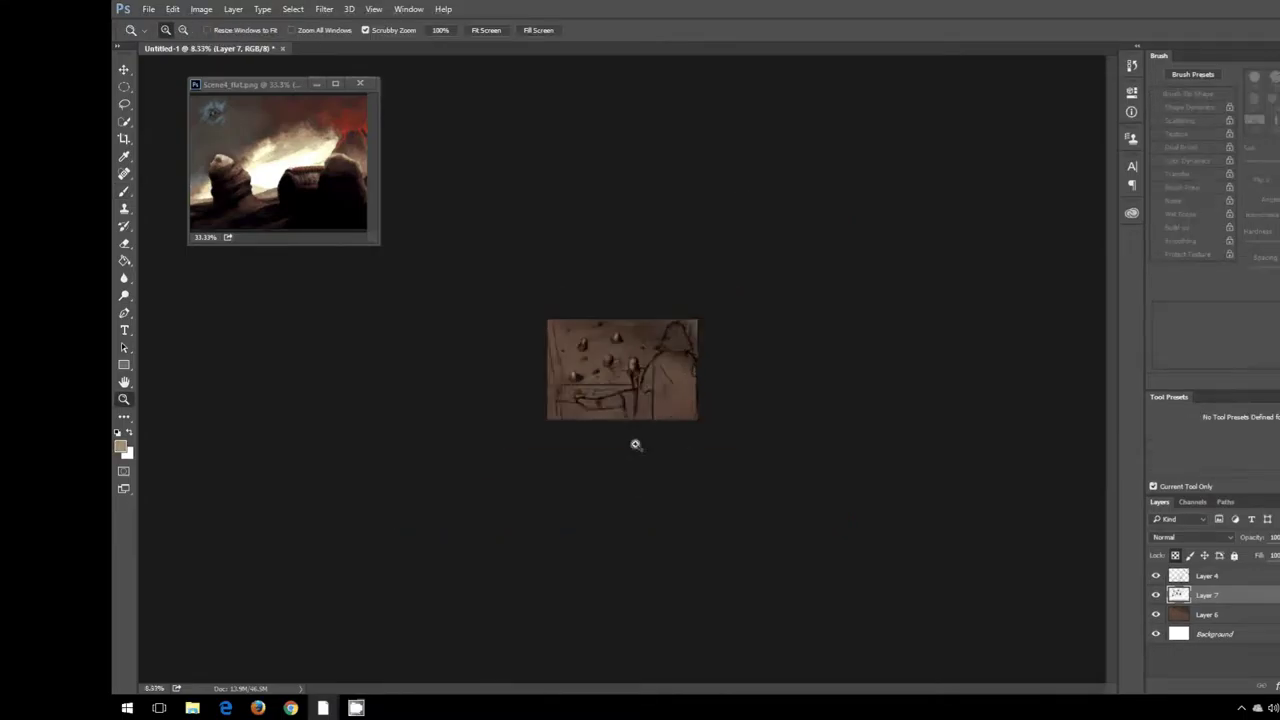
scroll(634, 437, "up", 4)
key("ctrl+shift+alt+n")
left_click_drag(488, 418, 458, 398)
mouse_move(590, 342)
left_mouse_down()
mouse_move(663, 350)
mouse_move(730, 385)
left_mouse_up()
left_click_drag(485, 265, 525, 285)
left_click_drag(625, 240, 660, 256)
key("[")
left_click_drag(445, 286, 460, 292)
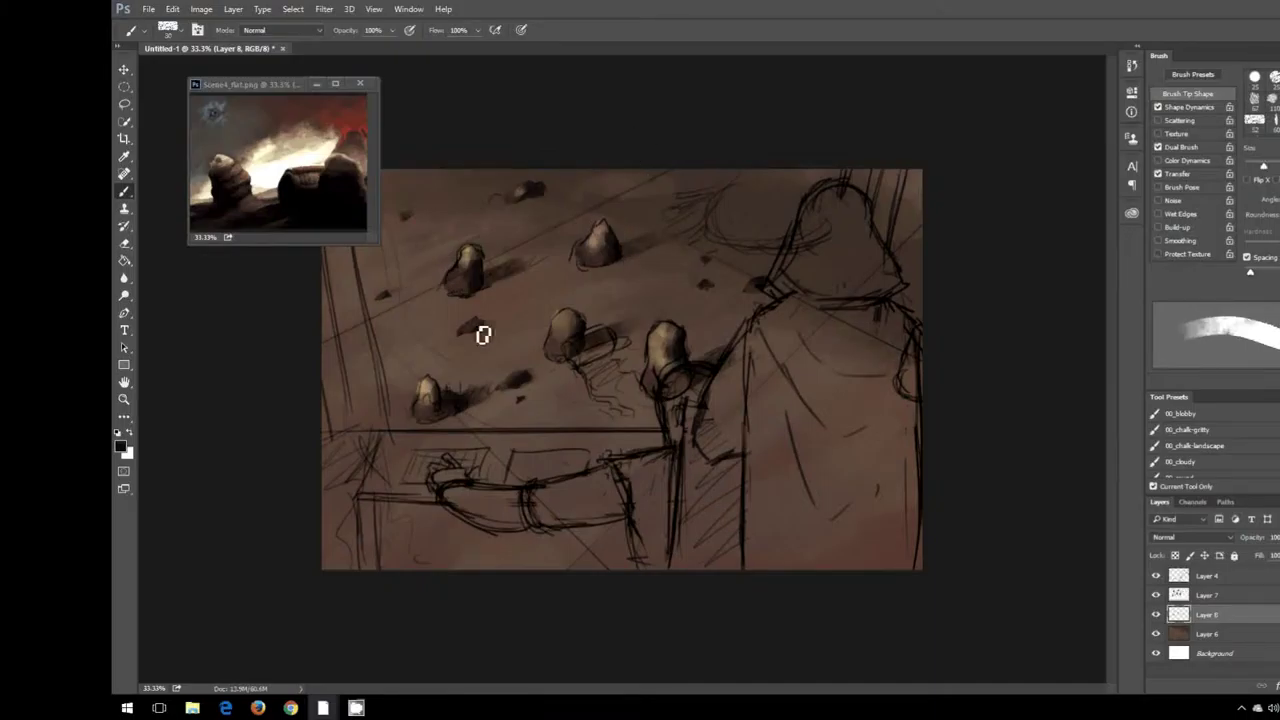
Step: Merge the shadows into the ground layer and brush dark tones around the crater on a new layer above the rocks
key("e")
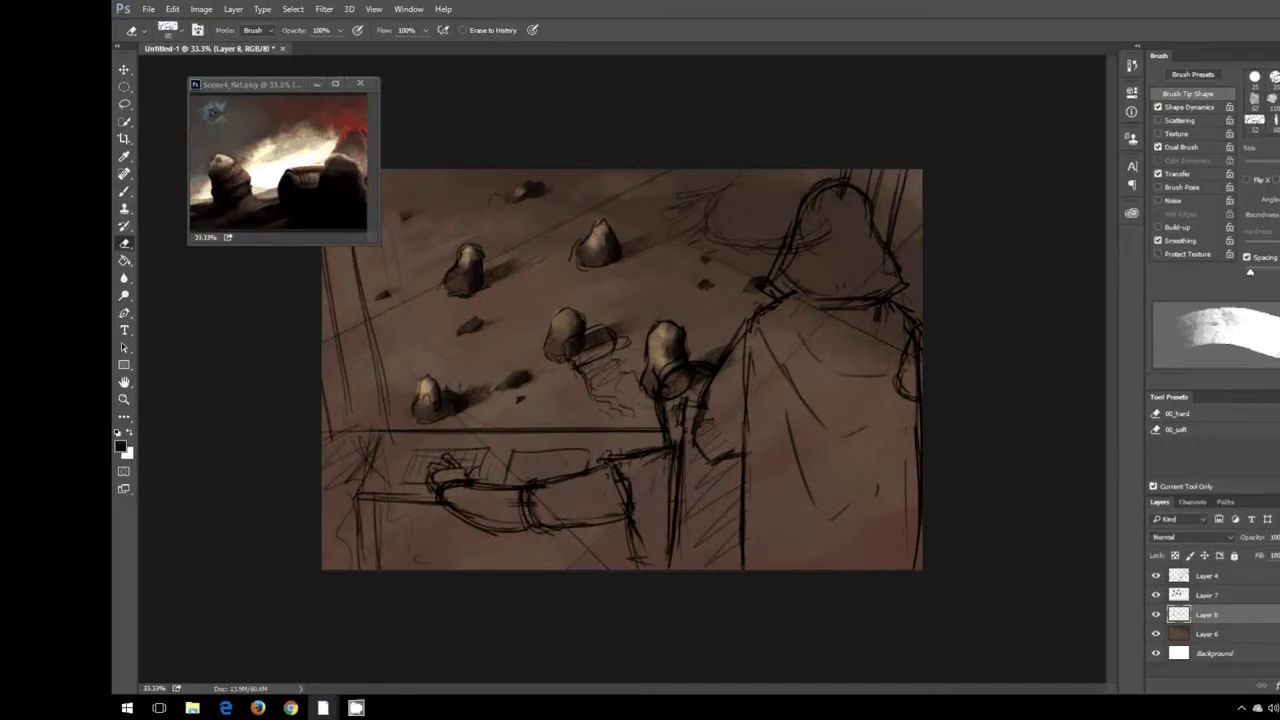
key("ctrl+shift+alt+n")
left_click_drag(1205, 614, 1205, 587)
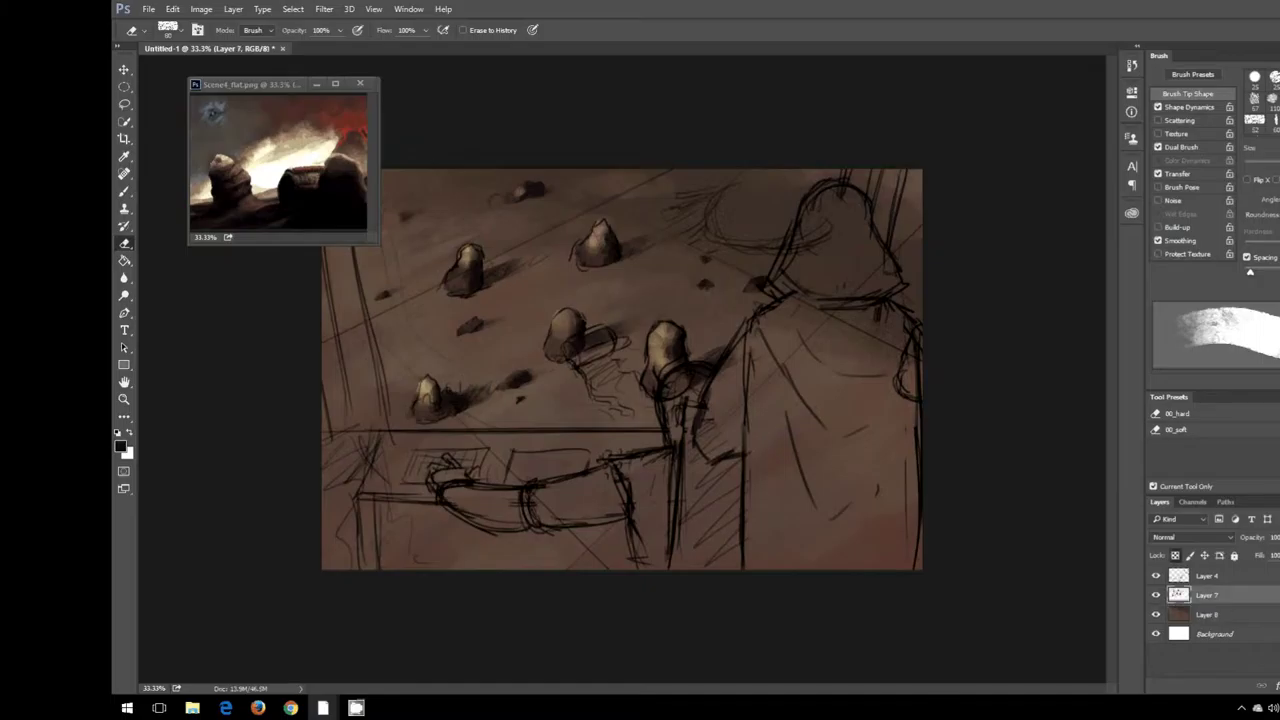
key("b")
mouse_move(730, 228)
left_mouse_down()
mouse_move(690, 205)
mouse_move(727, 252)
mouse_move(784, 266)
mouse_move(705, 225)
left_mouse_up()
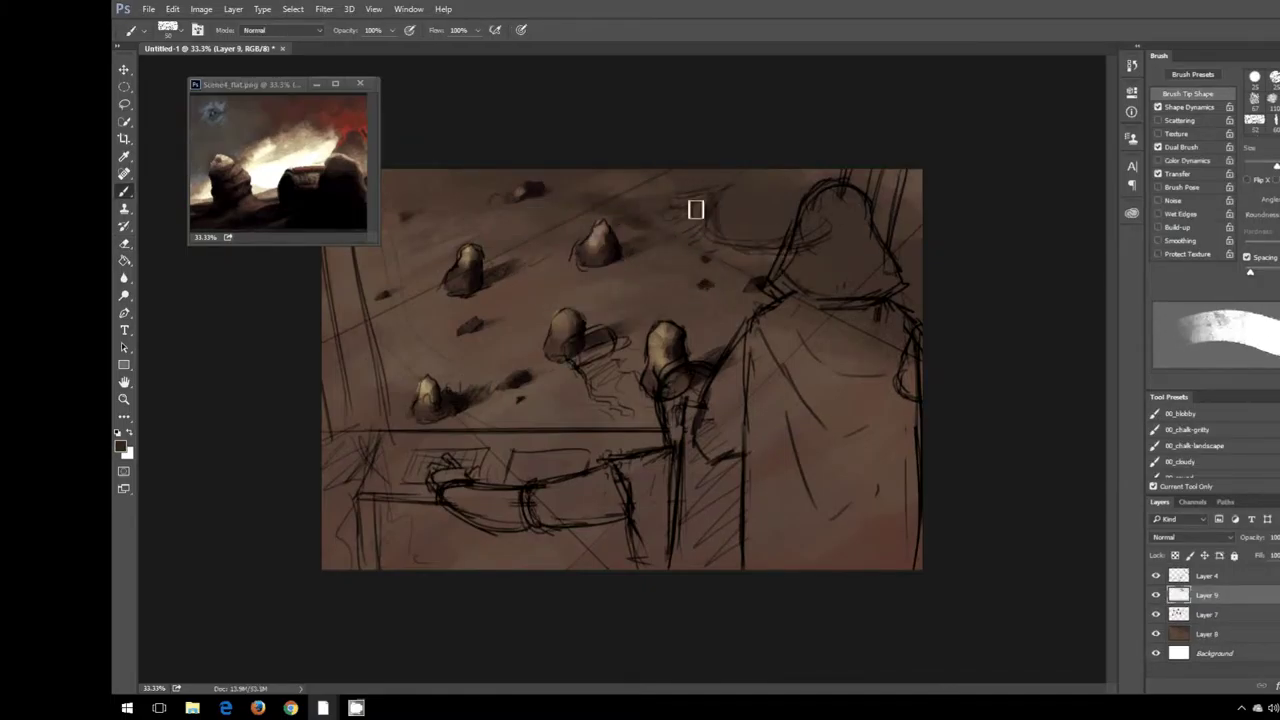
Step: Open VolcanicTerrainStudy.jpg as a floating reference and fill the crater area with pale lavender on a new layer
key("ctrl+o")
scroll(560, 200, "down", 3)
double_click(567, 265)
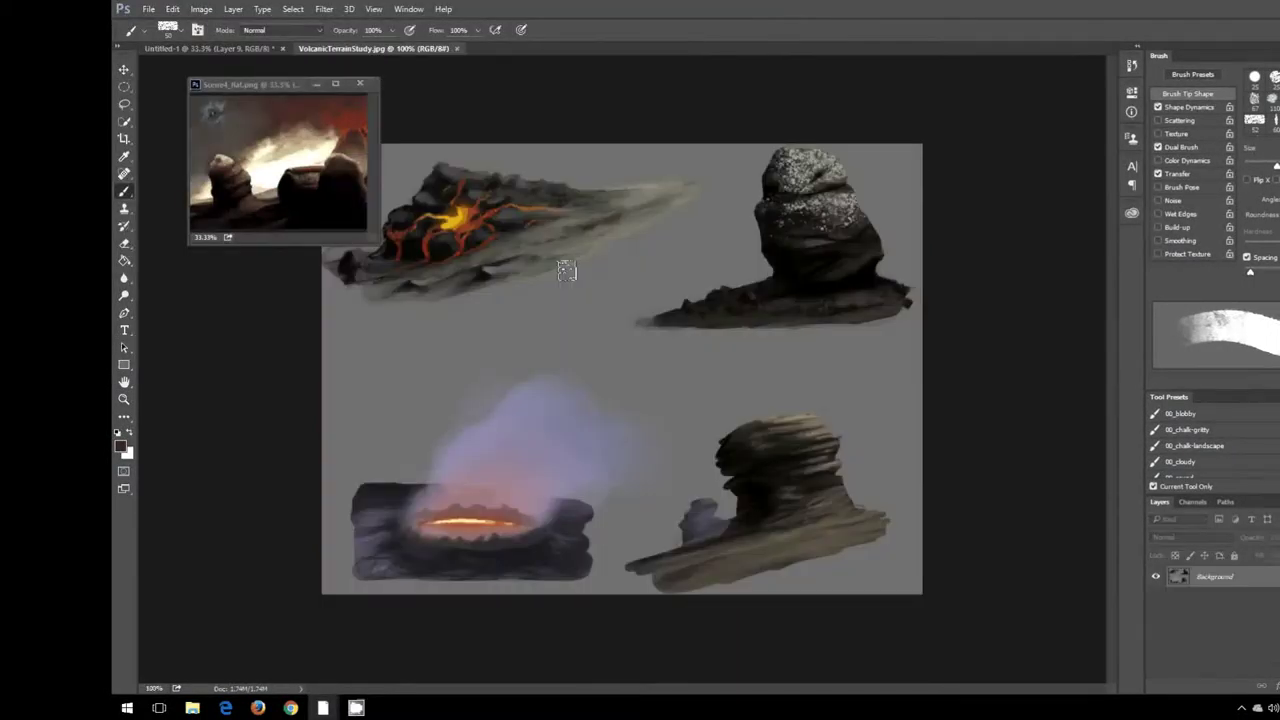
mouse_move(741, 205)
left_mouse_down()
mouse_move(788, 215)
mouse_move(863, 181)
mouse_move(738, 172)
mouse_move(880, 160)
left_mouse_up()
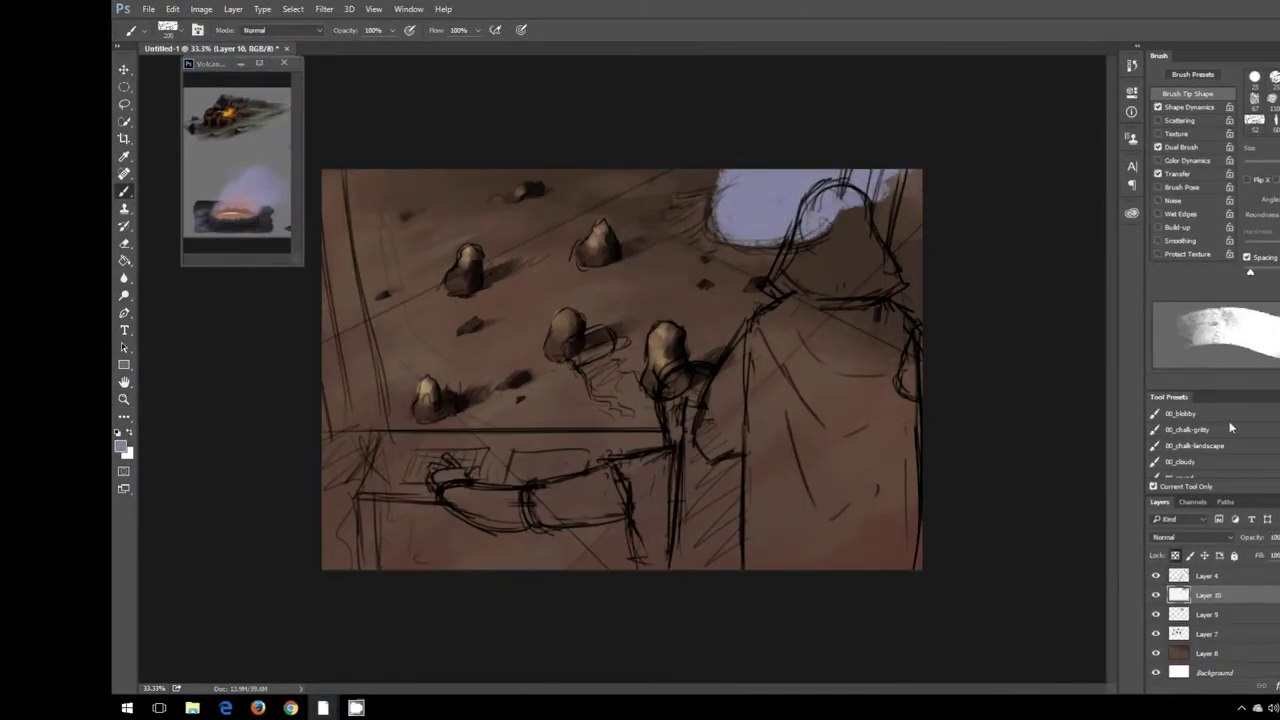
Step: Paint pink and orange lava tones inside the crater with a smaller brush, using colours sampled from the volcanic study
key("bracketleft")
key("bracketleft")
key("bracketleft")
left_click(240, 215, "alt")
left_click_drag(720, 210, 795, 192)
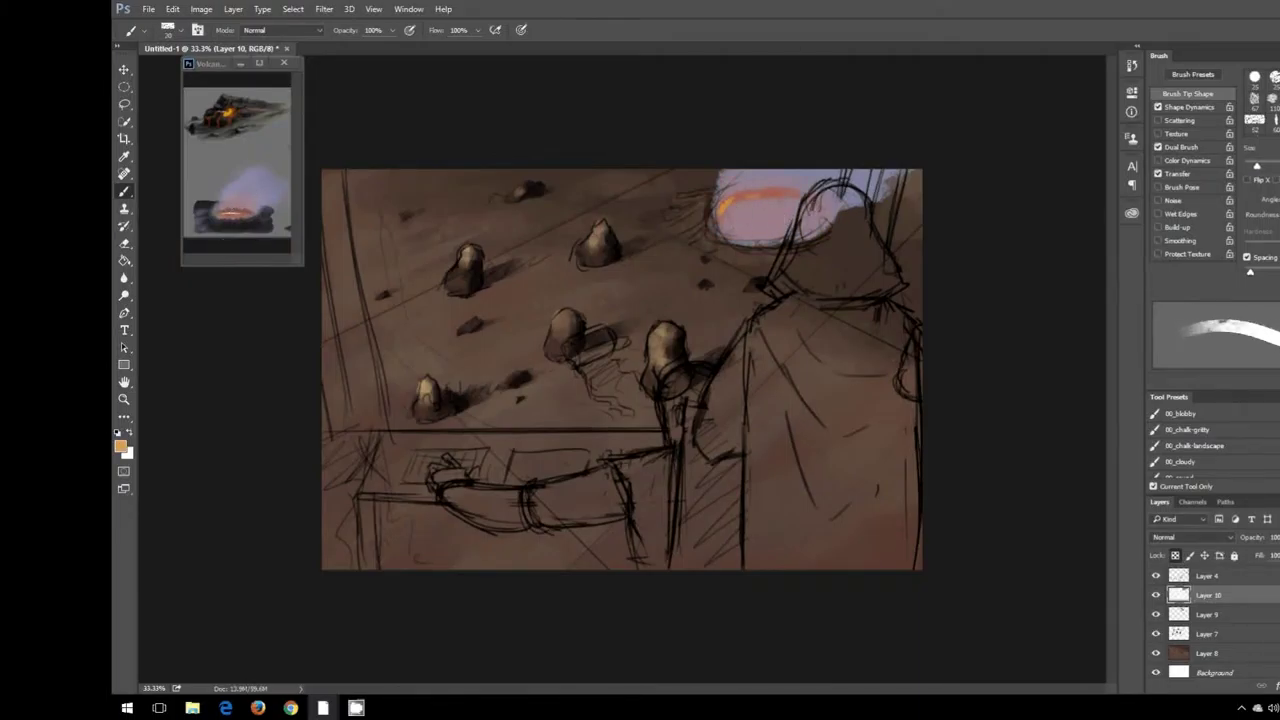
left_click(740, 190, "alt")
mouse_move(740, 200)
left_mouse_down()
mouse_move(820, 220)
mouse_move(727, 230)
left_mouse_up()
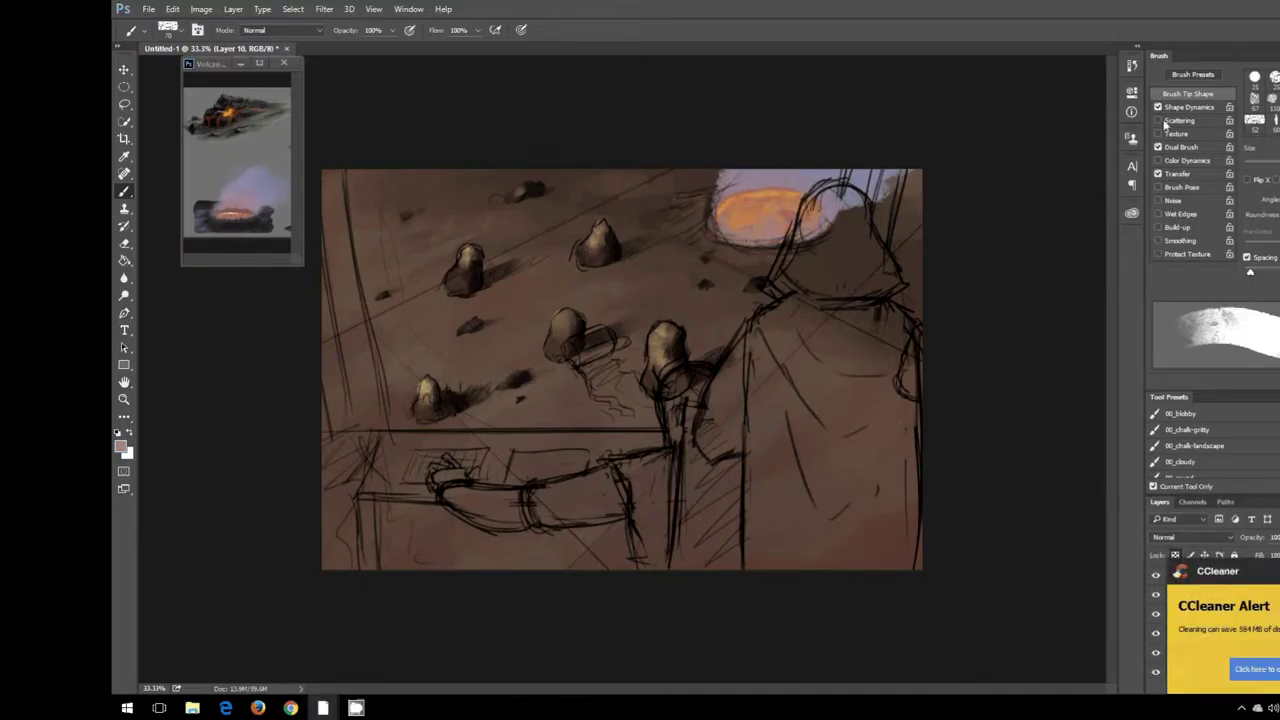
Step: Paint a bright yellow rim along the crater's far edge and vary the orange tones inside it
left_click(755, 205, "alt")
mouse_move(722, 208)
left_mouse_down()
mouse_move(766, 211)
mouse_move(765, 200)
left_mouse_up()
key("]")
left_click(790, 205, "alt")
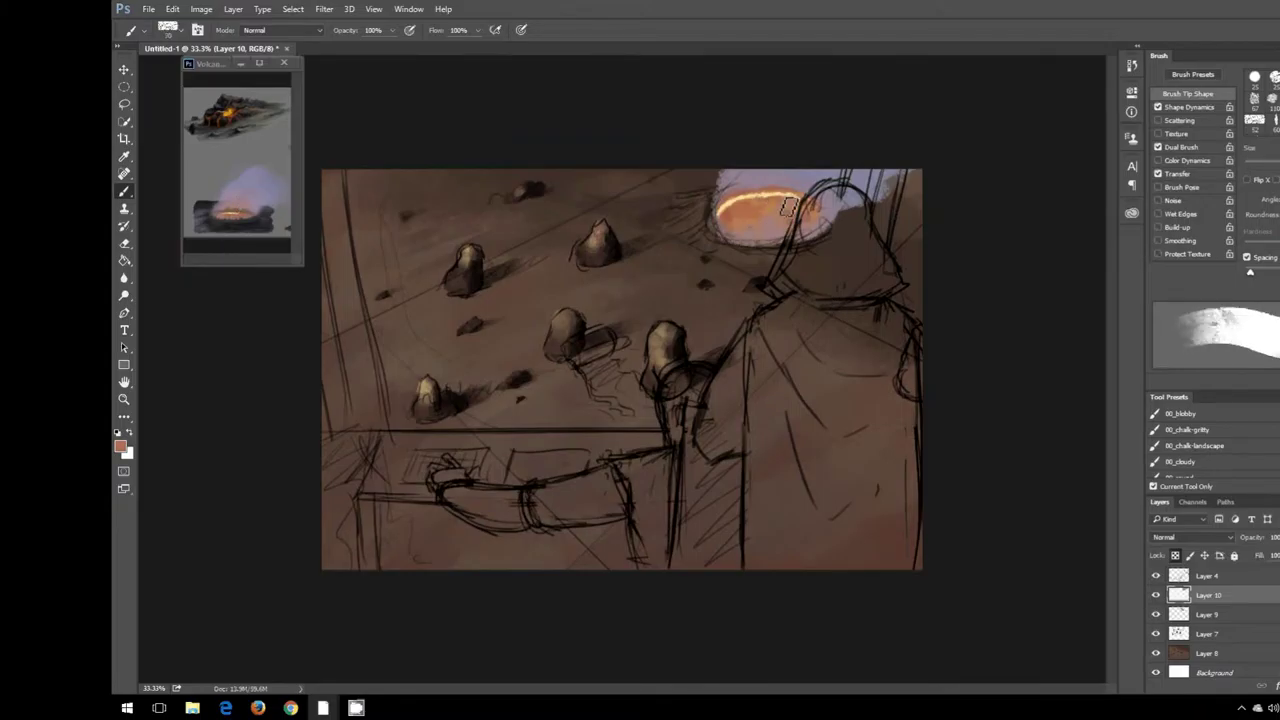
key("e")
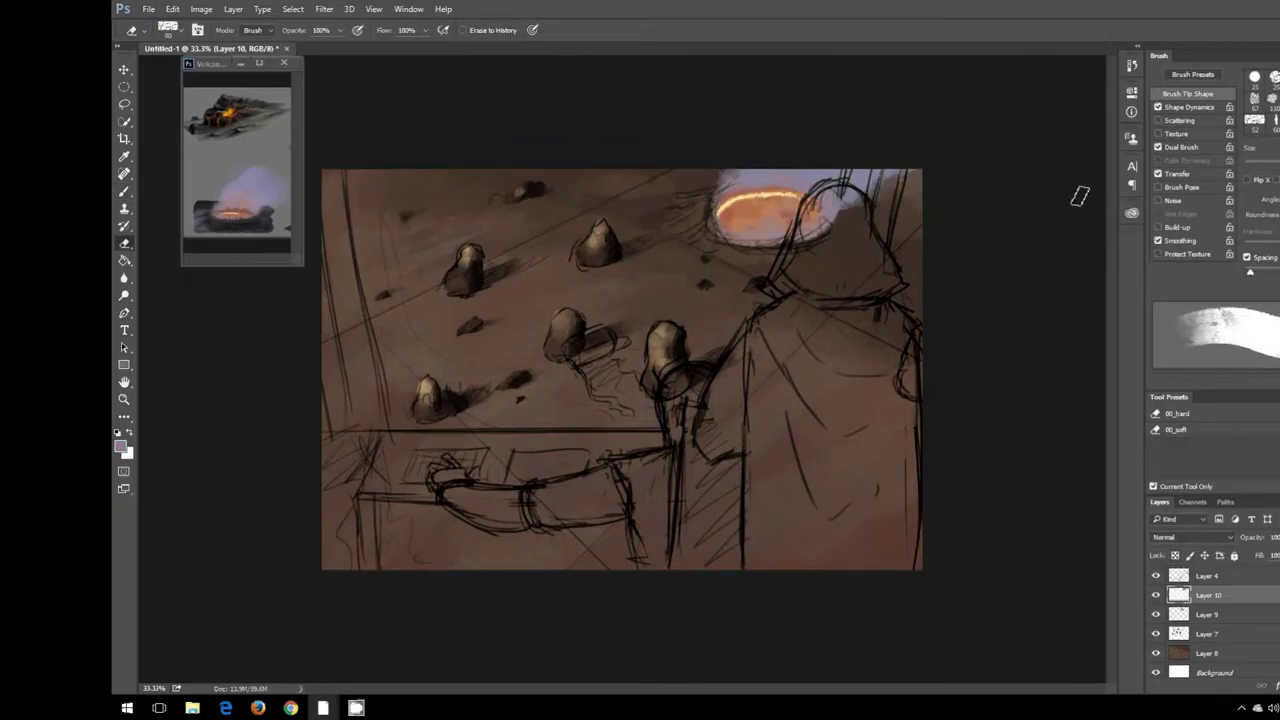
Step: Brush a soft pale yellow glow over the crater on a new layer set to Overlay
key("b")
key("ctrl+shift+alt+n")
mouse_move(740, 215)
left_mouse_down()
mouse_move(843, 249)
mouse_move(770, 210)
left_mouse_up()
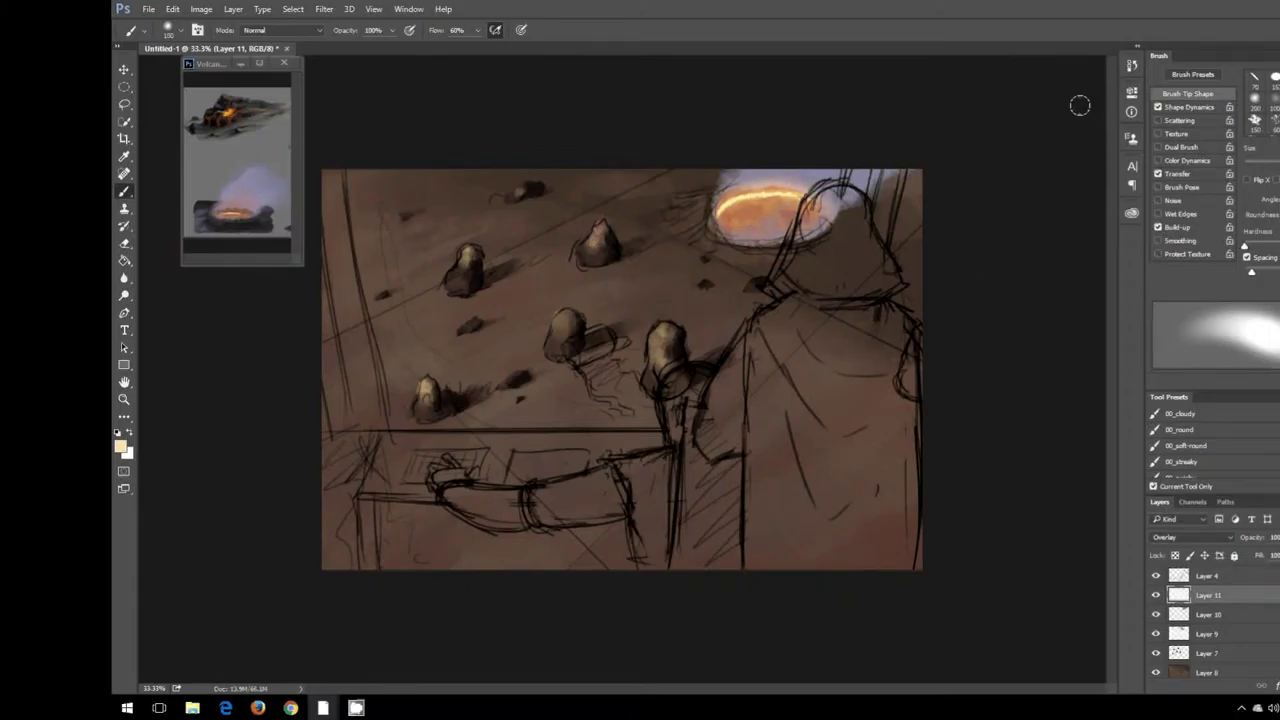
Step: Brush dark shading around the crater's lower edge and check the painting with the line art hidden
left_click(1230, 429)
left_click_drag(740, 258, 876, 226)
left_click(1156, 576)
left_click(1156, 576)
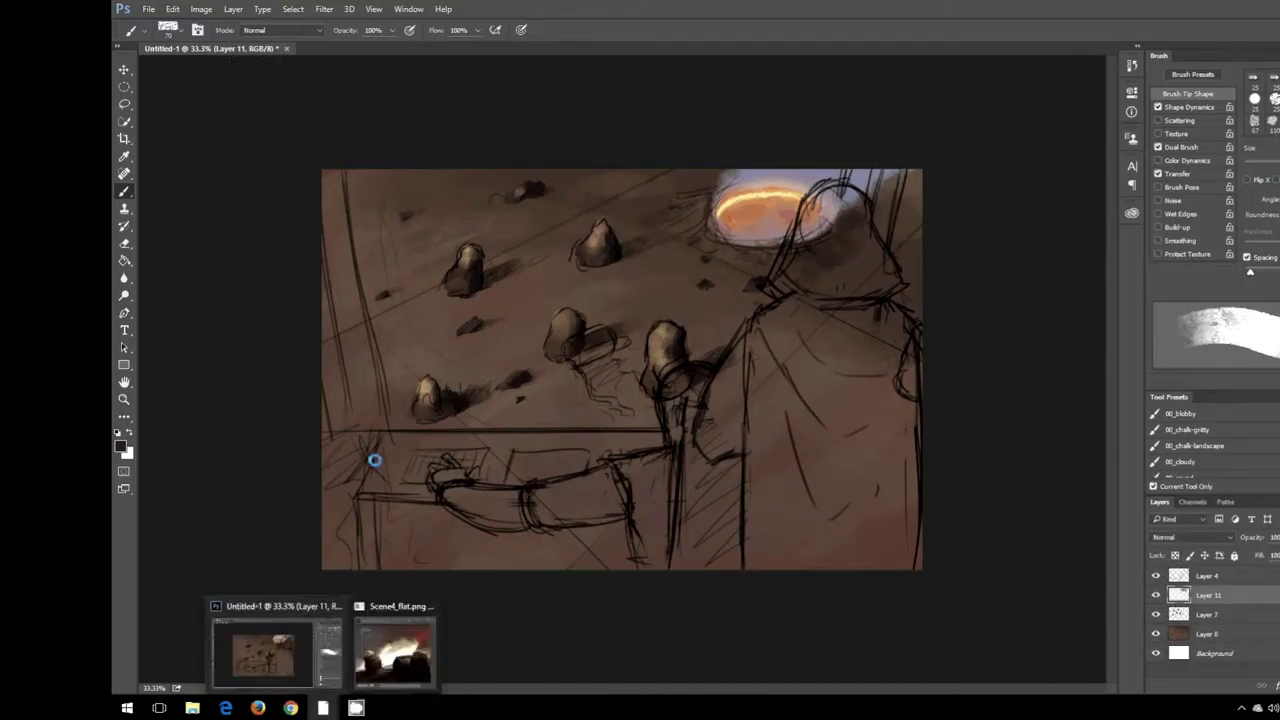
Step: Bring back the Scene4_flat.png reference and block in the cylindrical object beside the central rock on a new layer
key("ctrl+Tab")
key("ctrl+shift+alt+n")
key("bracketleft")
key("bracketleft")
key("bracketleft")
mouse_move(580, 363)
left_mouse_down()
mouse_move(594, 340)
mouse_move(623, 349)
left_mouse_up()
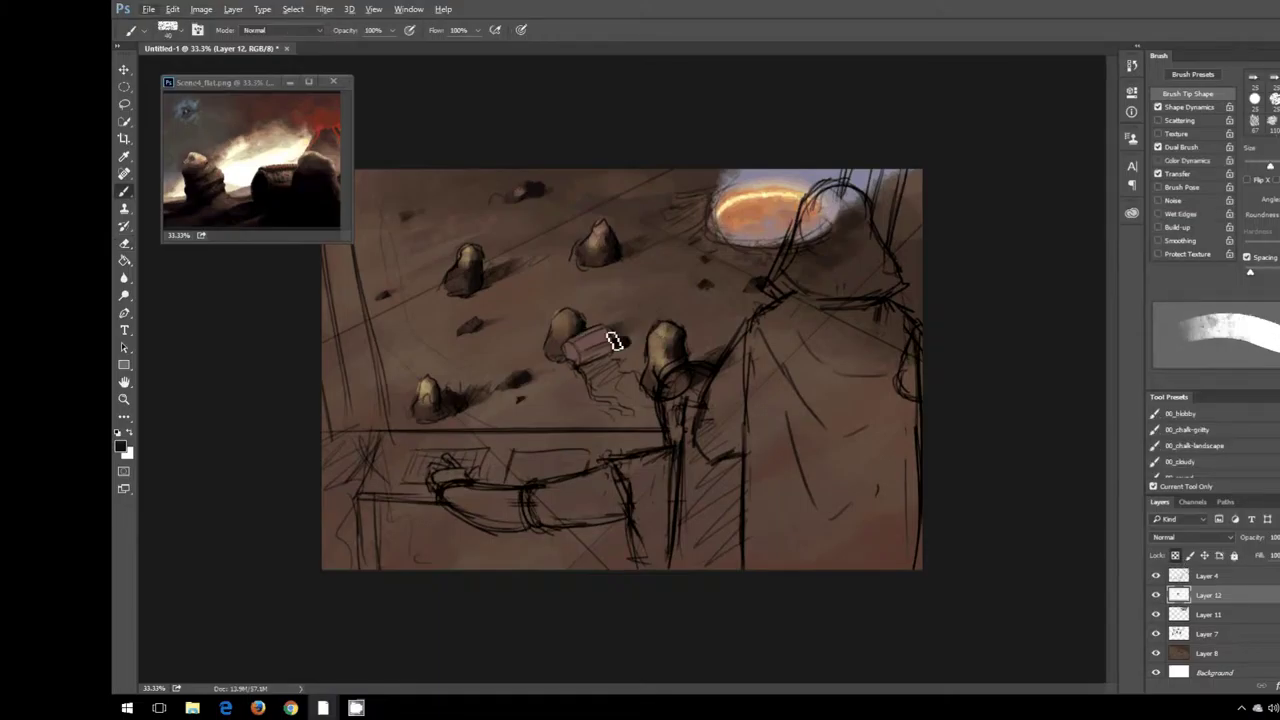
Step: Shade the cylindrical object beside the central rock with dark tones sampled from the Scene4_flat.png reference
left_click(267, 197, "alt")
key("bracketleft")
key("bracketleft")
key("bracketleft")
key("bracketleft")
key("bracketright")
key("bracketright")
key("bracketright")
key("bracketright")
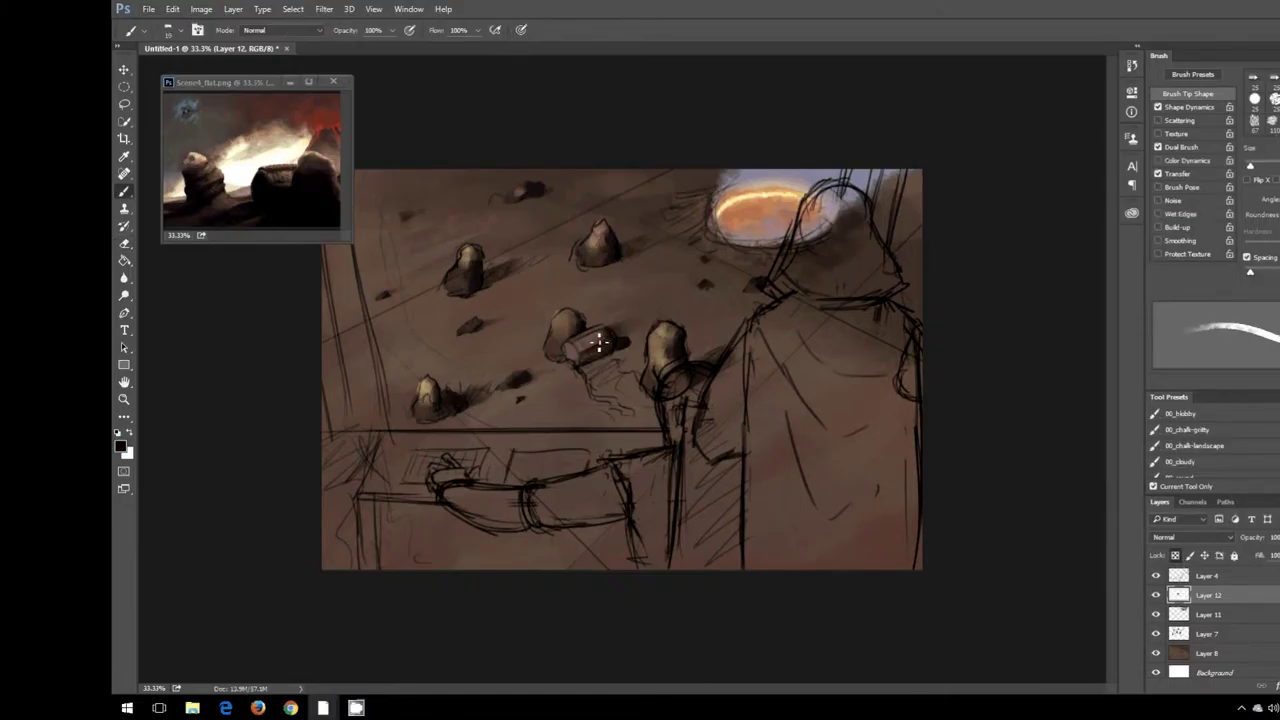
key("bracketleft")
key("bracketleft")
key("bracketleft")
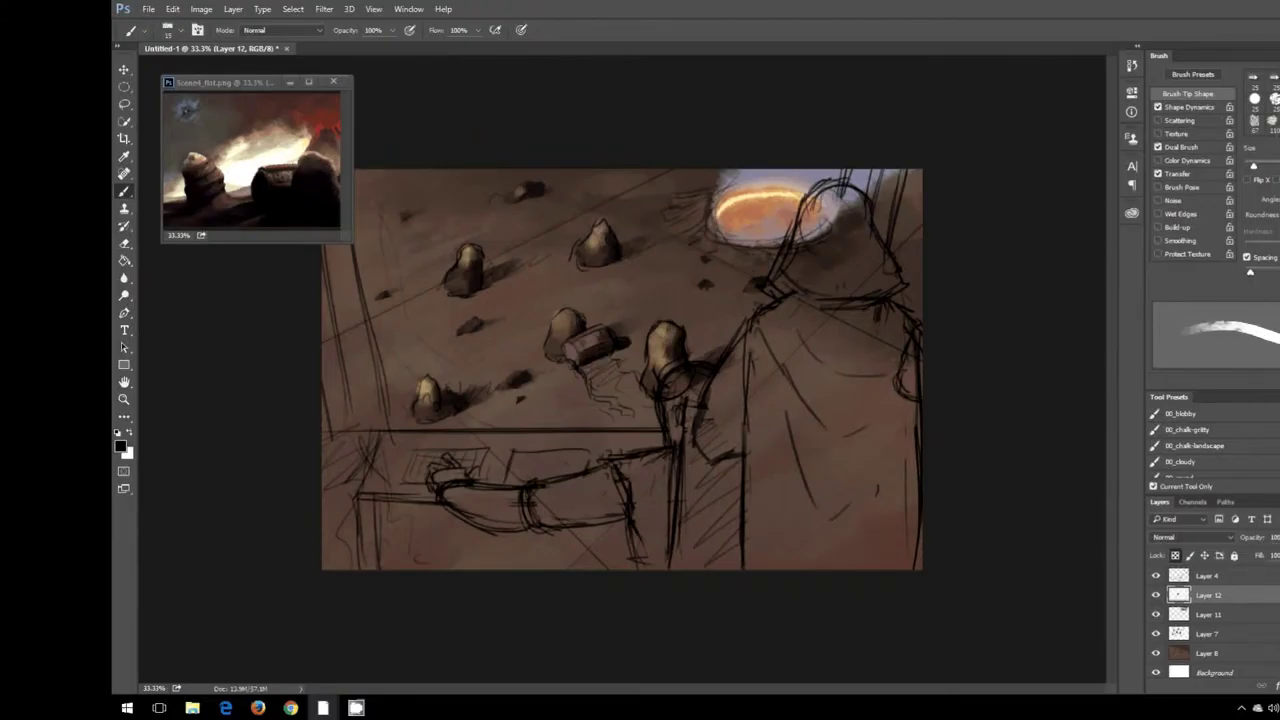
Step: Paint a bright whitish highlight on the cylinder's near end and blend its side tones with the line art hidden
left_click(664, 314, "alt")
left_click_drag(580, 346, 598, 339)
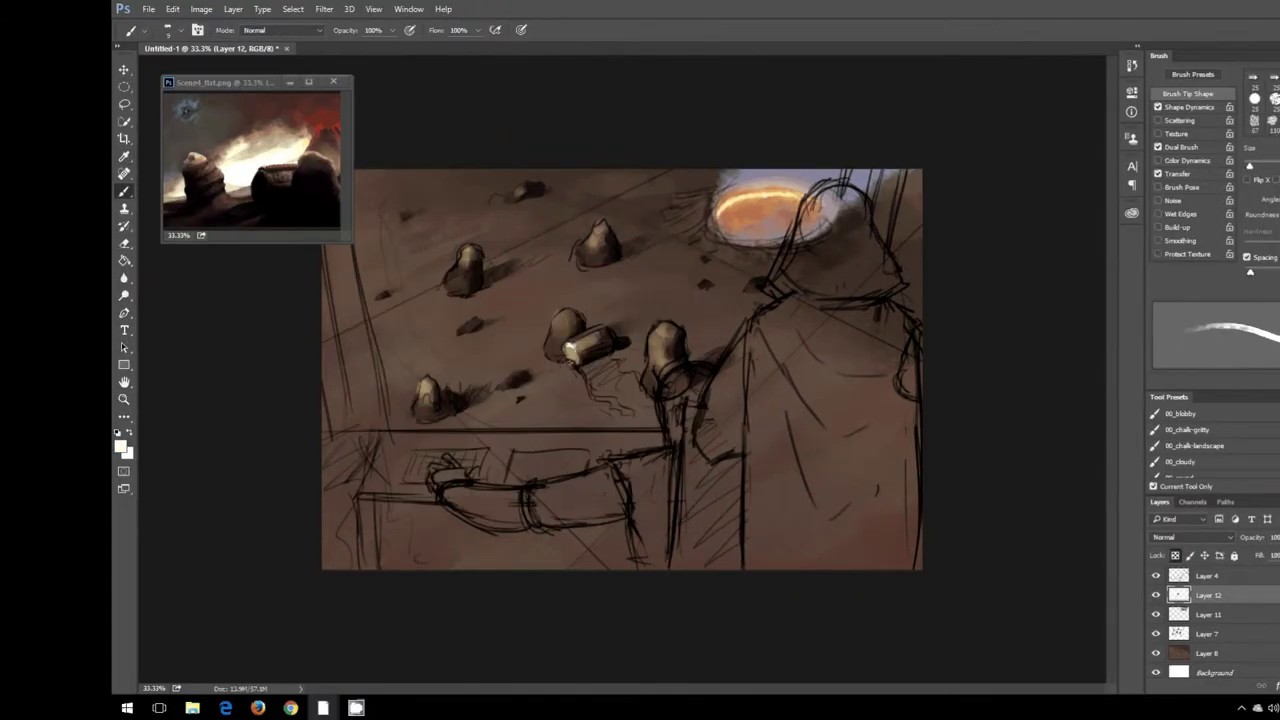
key("d")
key("ctrl+comma")
left_click(594, 366, "alt")
left_click(578, 347, "alt")
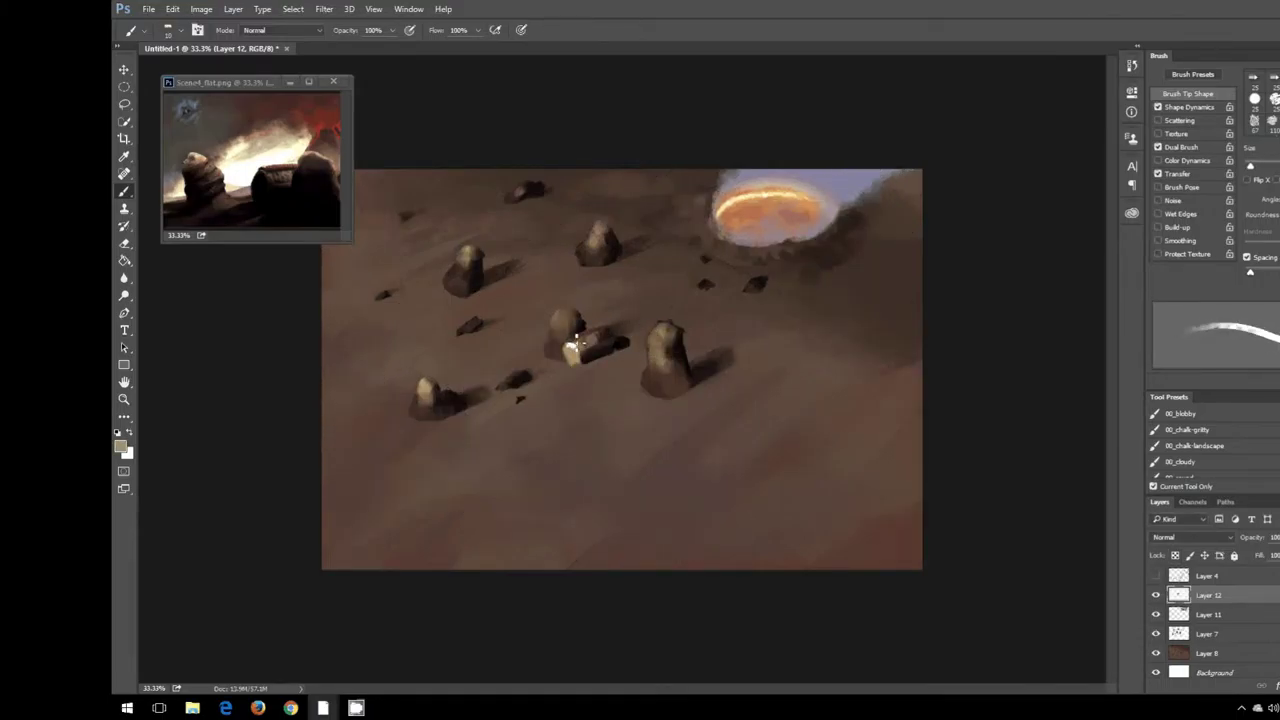
left_click(580, 358, "alt")
key("bracketright")
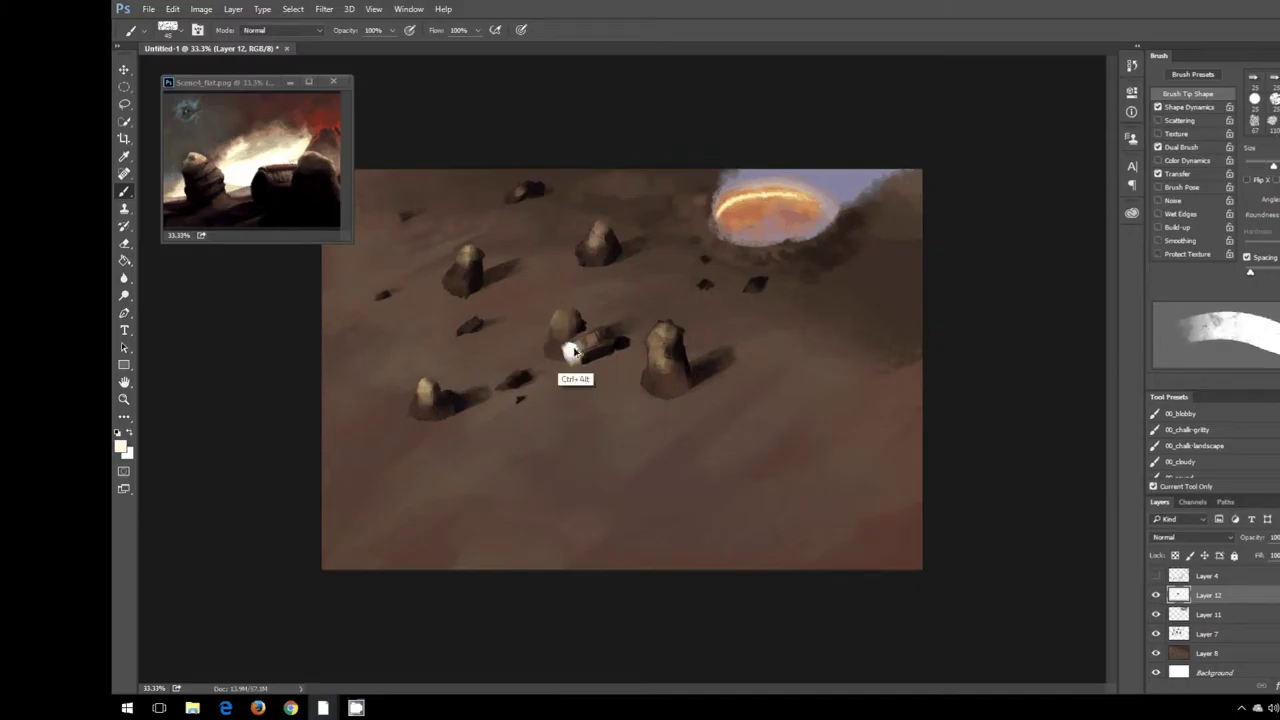
Step: Brush the cylinder's dark cast shadow and a warm edge of light onto the ground on Layer 8
key("alt+bracketright")
key("ctrl+comma")
key("alt+bracketleft")
key("alt+bracketleft")
key("alt+bracketleft")
key("alt+bracketleft")
left_click_drag(604, 383, 654, 408)
left_click(658, 362, "alt")
left_click(567, 334, "alt")
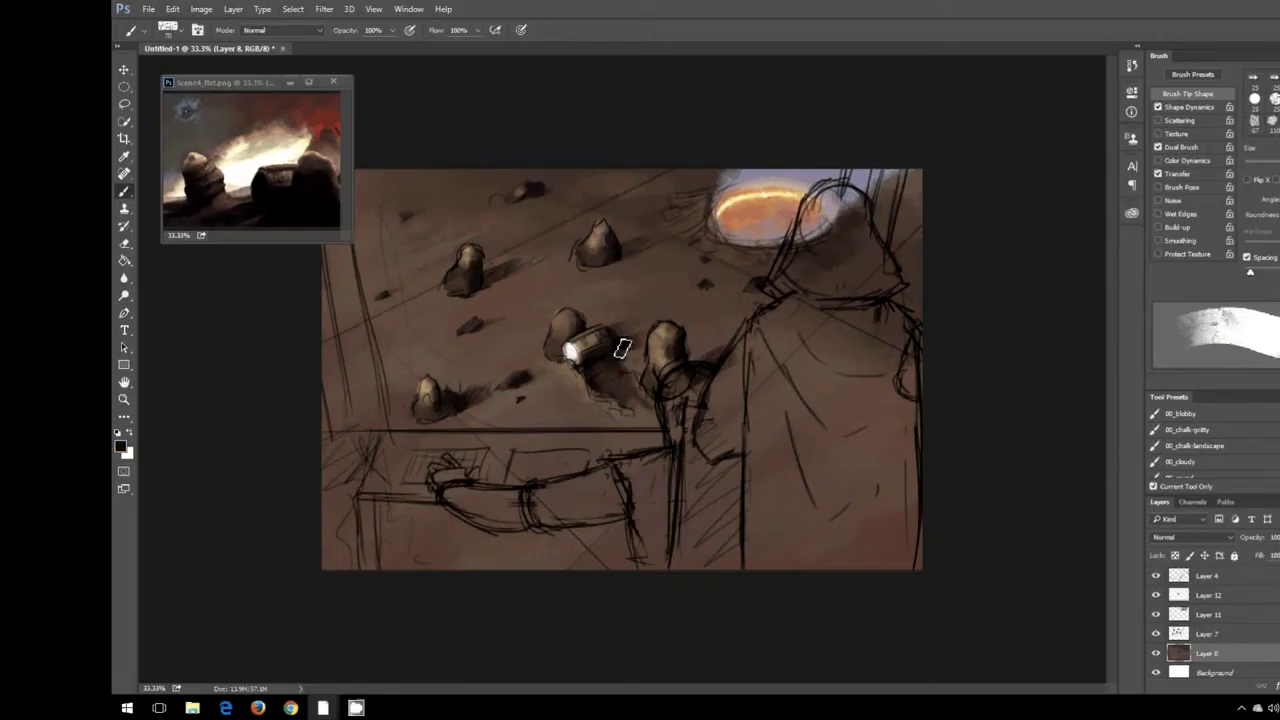
Step: Extend the dark shadow trail diagonally across the ground below the cylinder, comparing it with and without the line art
left_click(1156, 576)
left_click(1156, 576)
key("ctrl+comma")
key("ctrl+comma")
key("ctrl+comma")
key("ctrl+comma")
key("ctrl+comma")
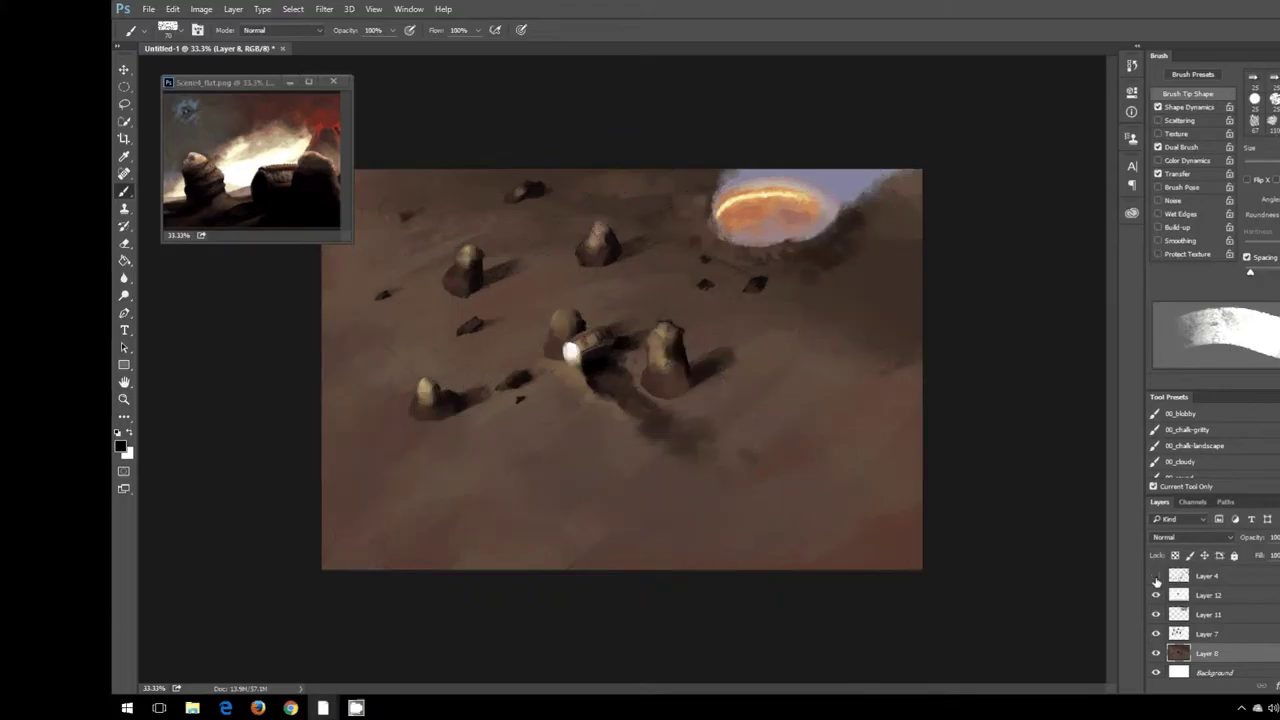
Step: Refine the cylinder on Layer 12 with reddish and black soft strokes, and deepen the ground shadow around it on Layer 8
left_click(571, 349, "ctrl")
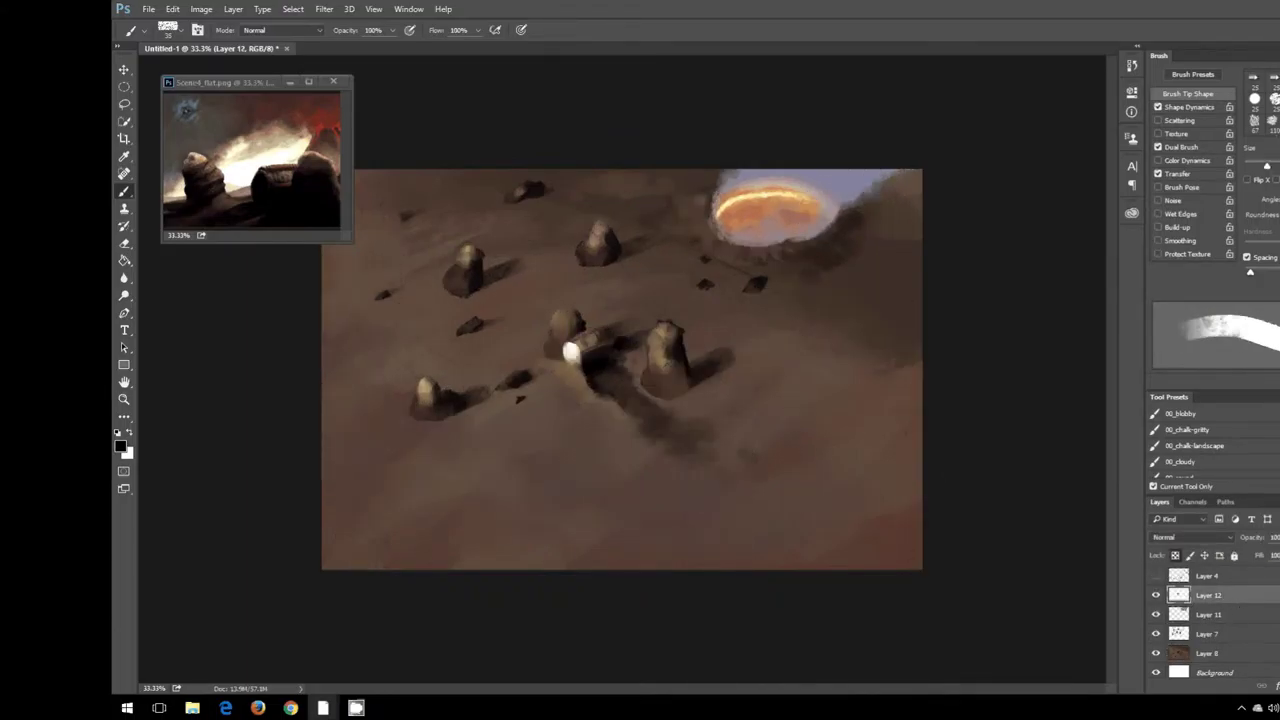
key("period")
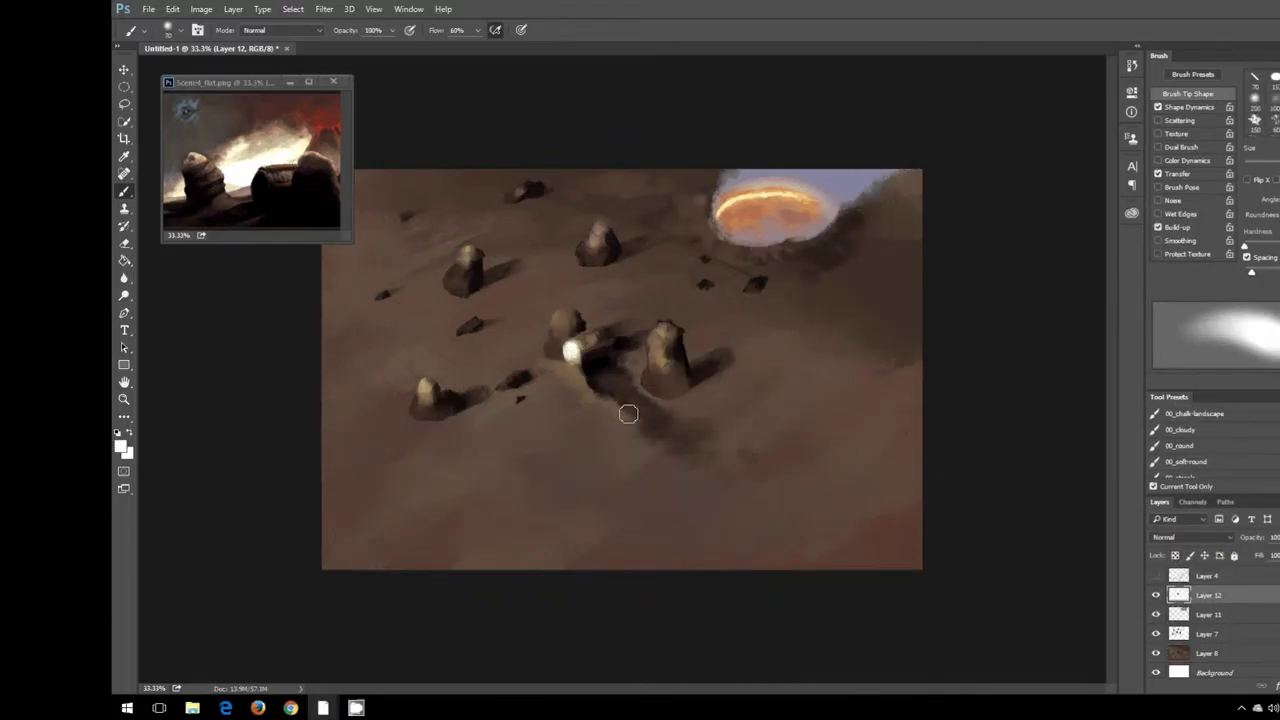
key("x")
key("period")
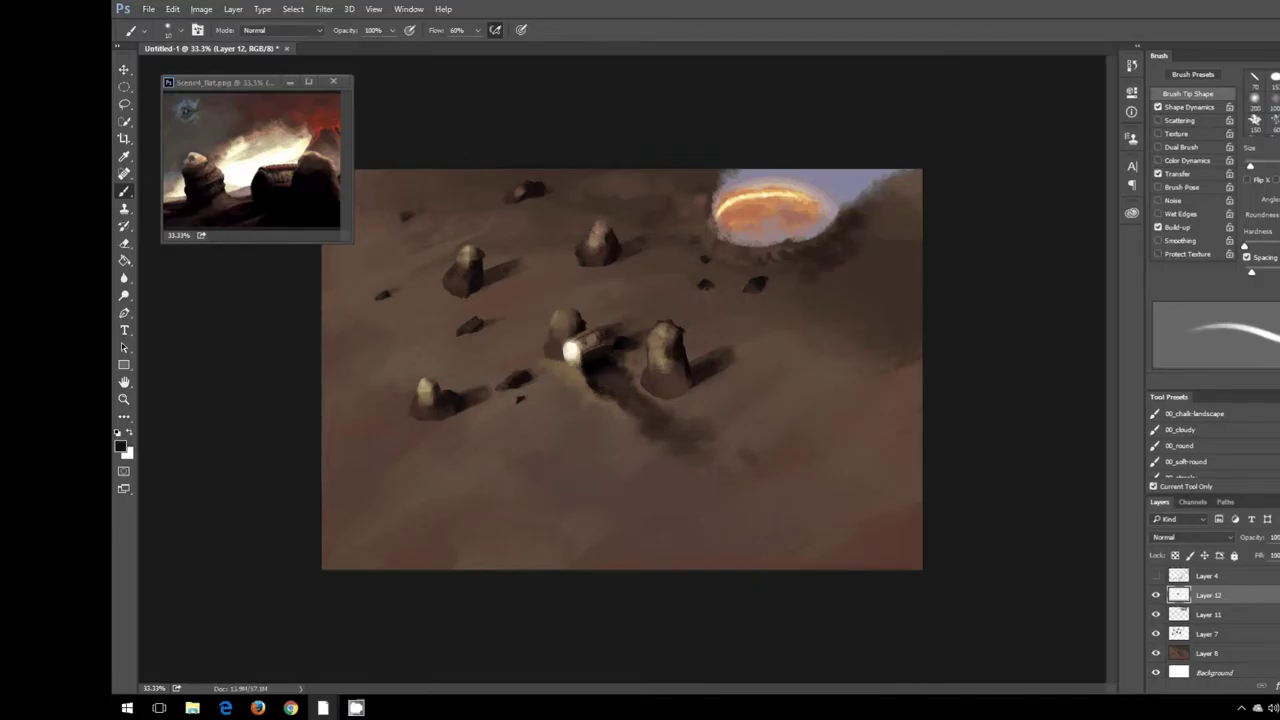
left_click(590, 316, "alt")
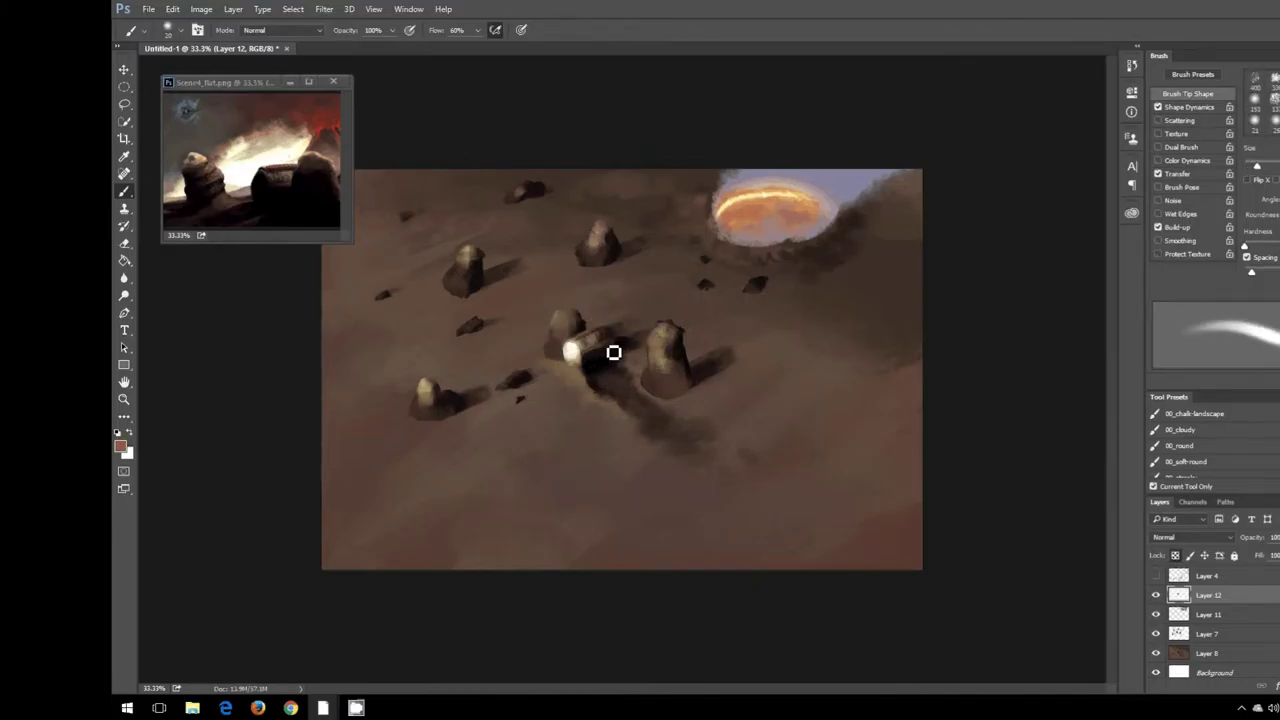
left_click(1207, 653)
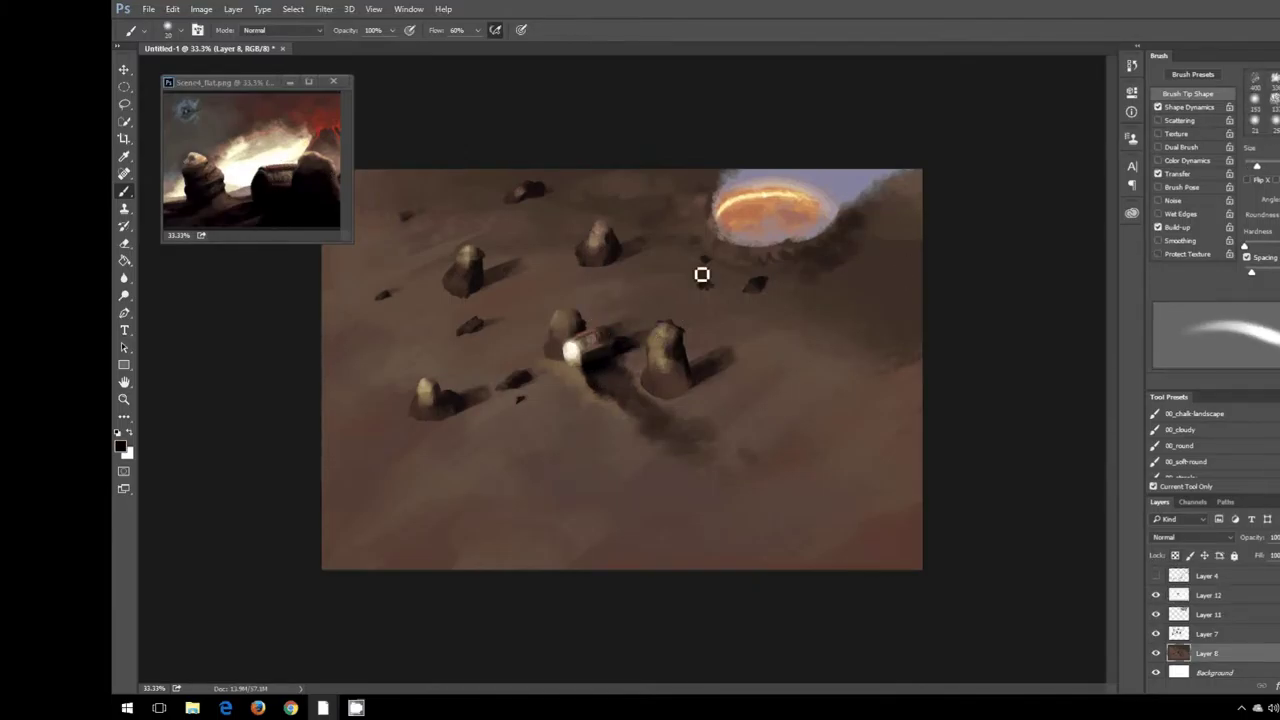
key("comma")
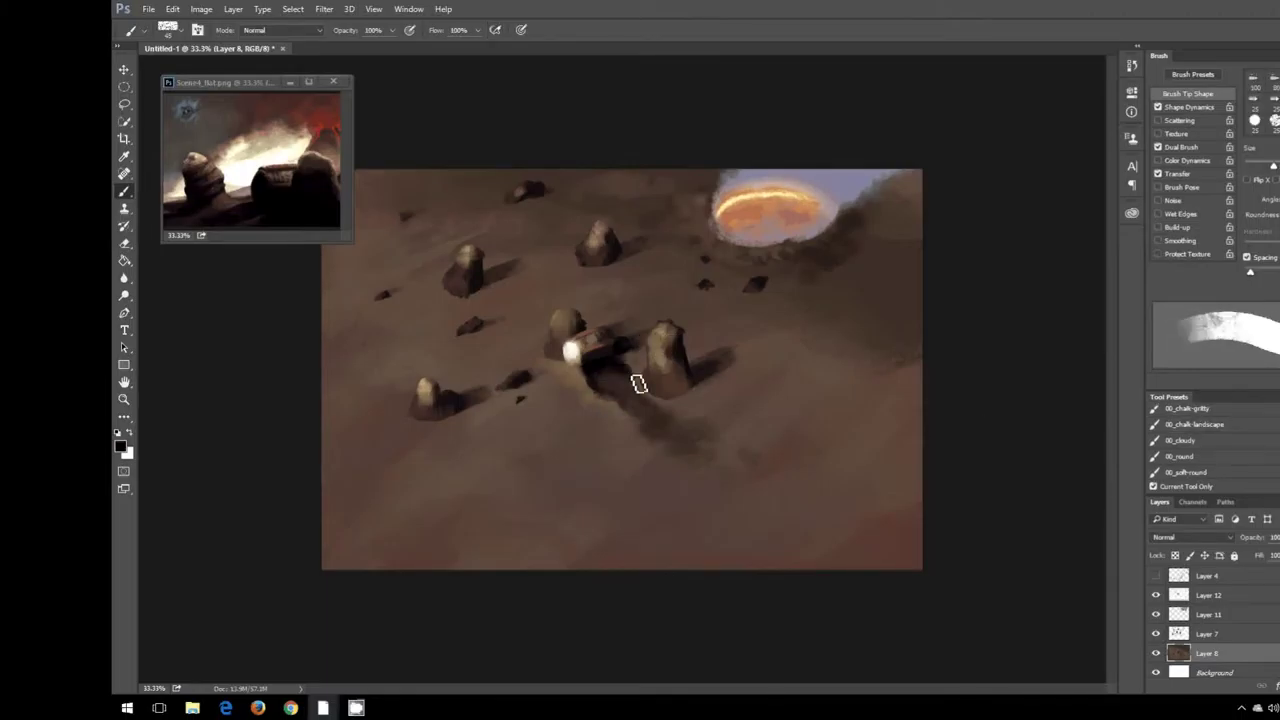
Step: Shift the tall rock beside the cylinder slightly away from it on Layer 7 and repaint its cast shadow on Layer 8
left_click(694, 426, "ctrl")
left_click_drag(694, 426, 707, 431)
key("m")
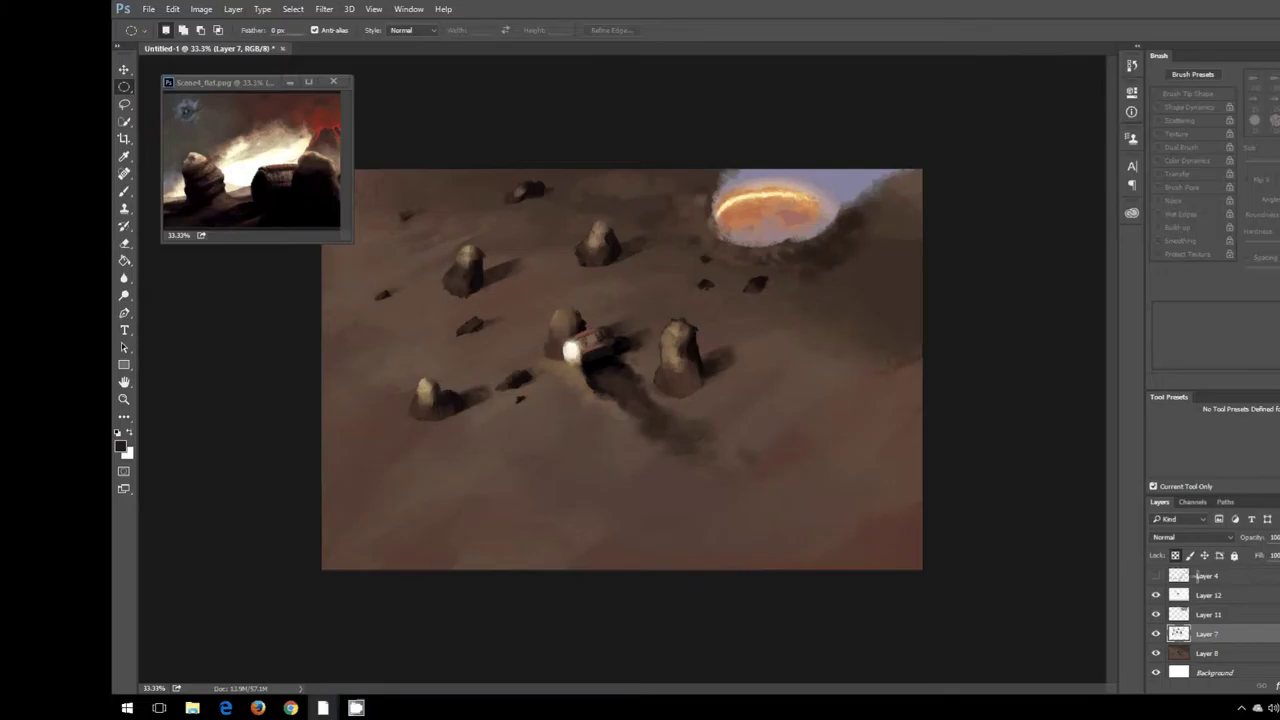
key("b")
left_click(728, 382, "ctrl")
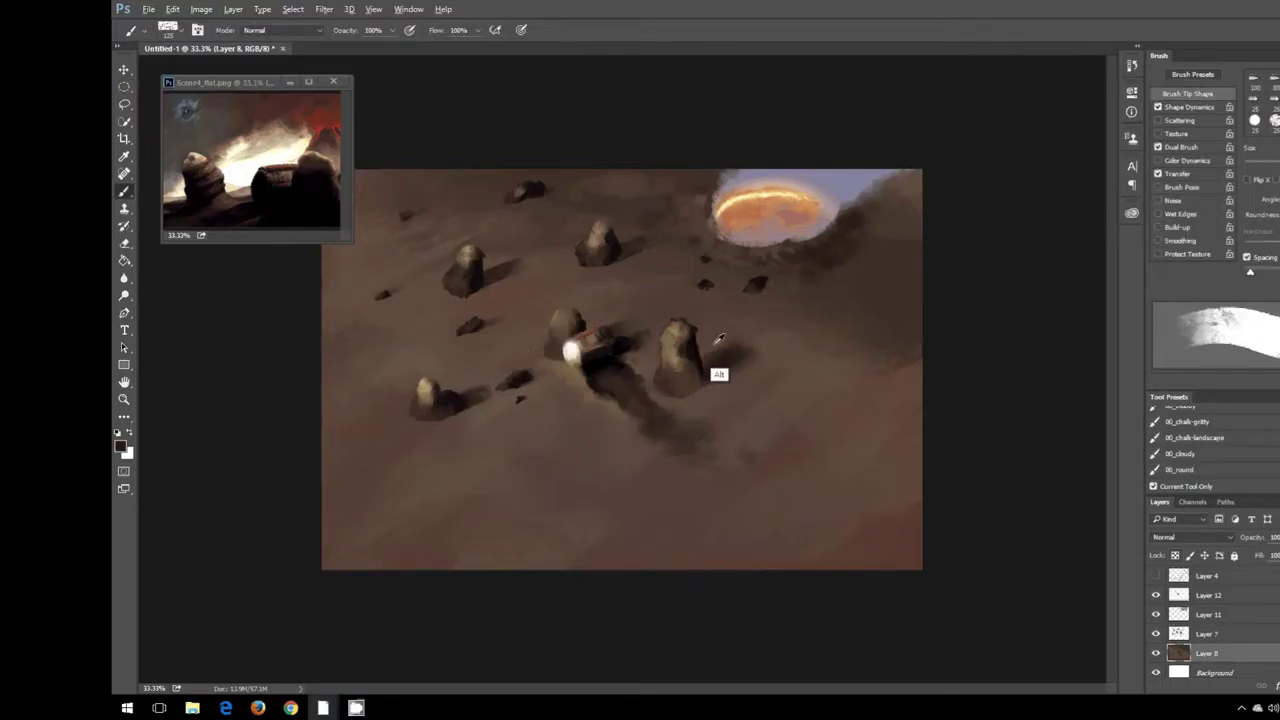
key("ctrl+minus")
key("ctrl+minus")
key("ctrl+plus")
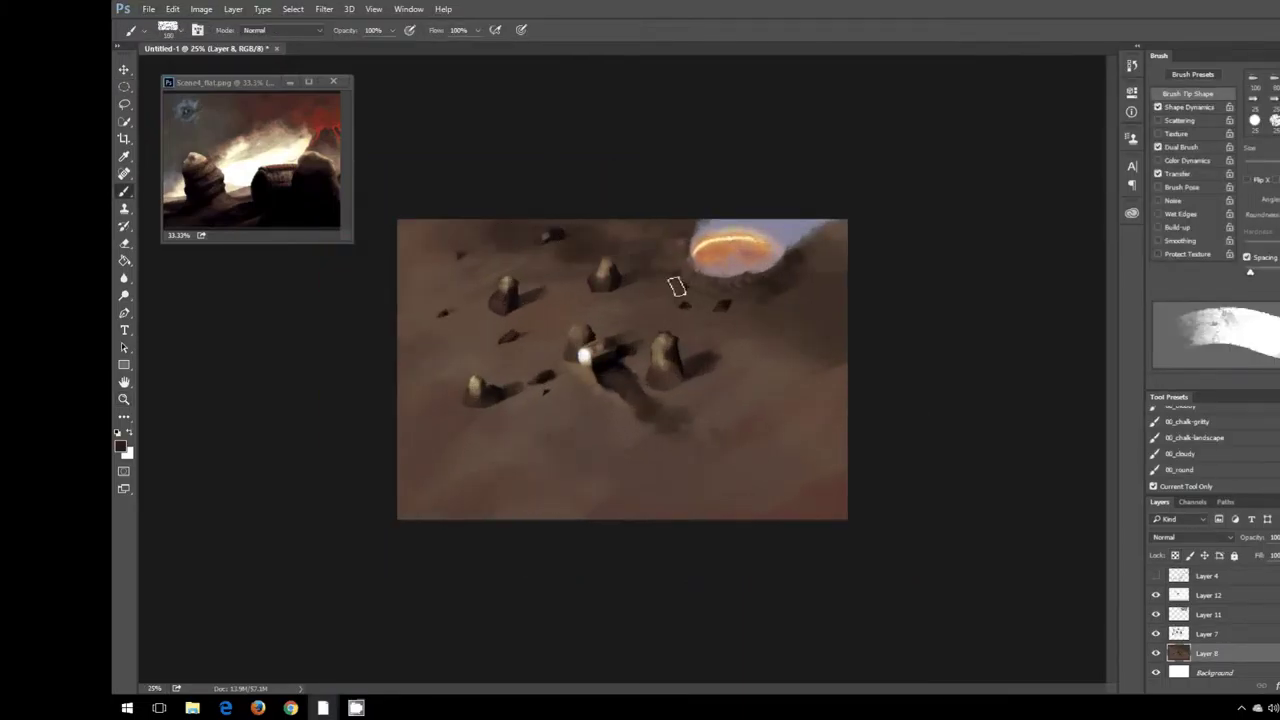
Step: Brush lighter brown rocky texture around the crater's lower edge on Layer 11
left_click(815, 325, "ctrl")
left_click(470, 420, "alt")
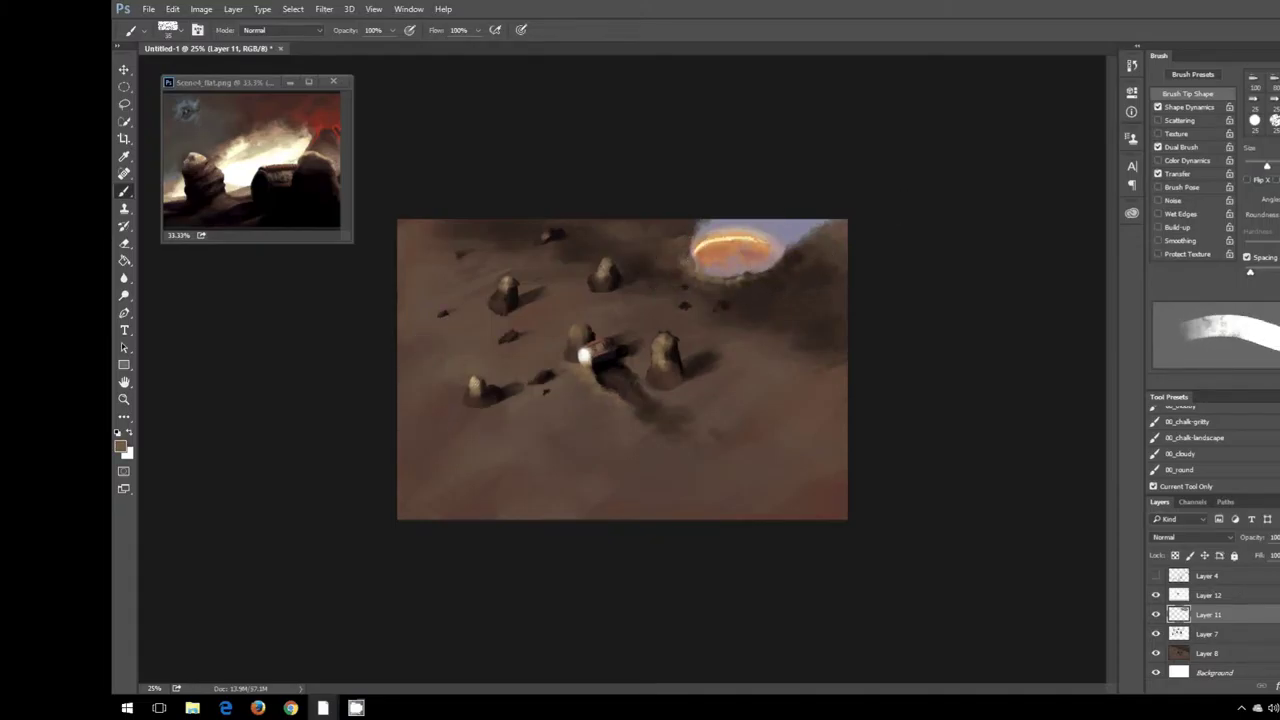
key("ctrl+plus")
left_click_drag(745, 245, 795, 275)
left_click(774, 267, "alt")
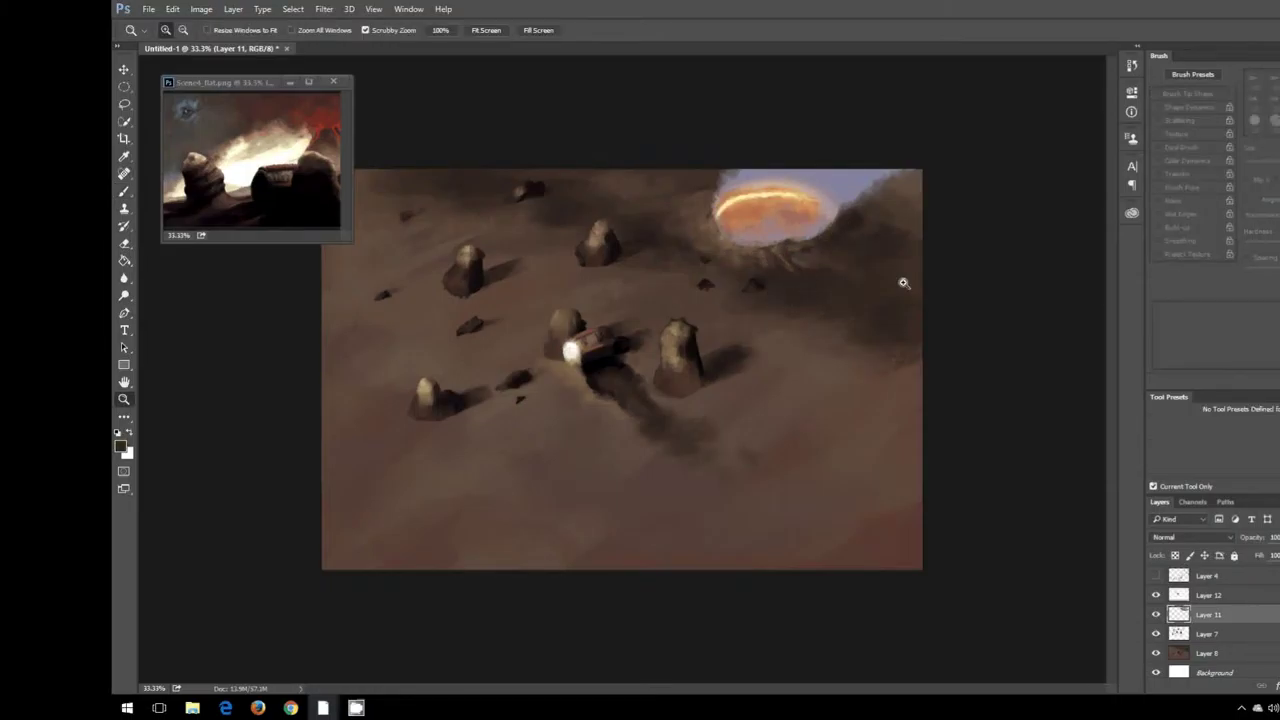
Step: Retouch the ground tones on Layer 8 and refine the crater's rim and lower edge on Layer 11
left_click(1243, 654)
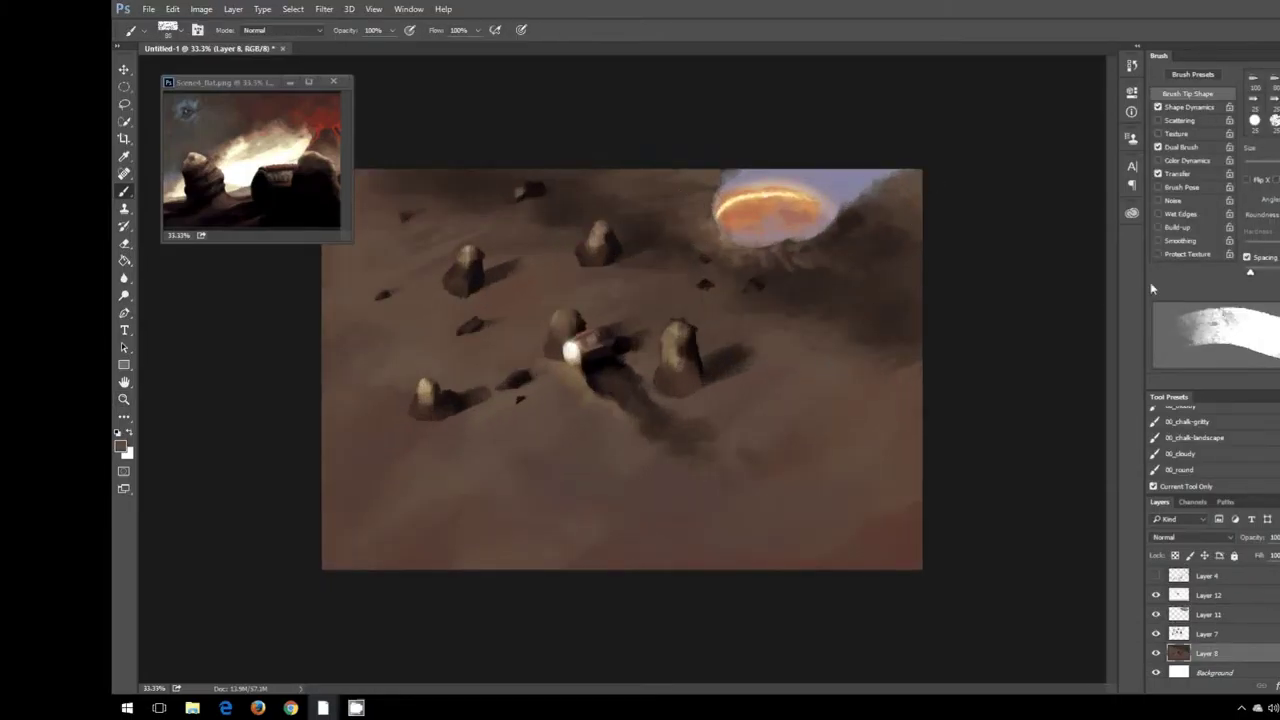
left_click(1243, 614)
key("h")
left_click(828, 460)
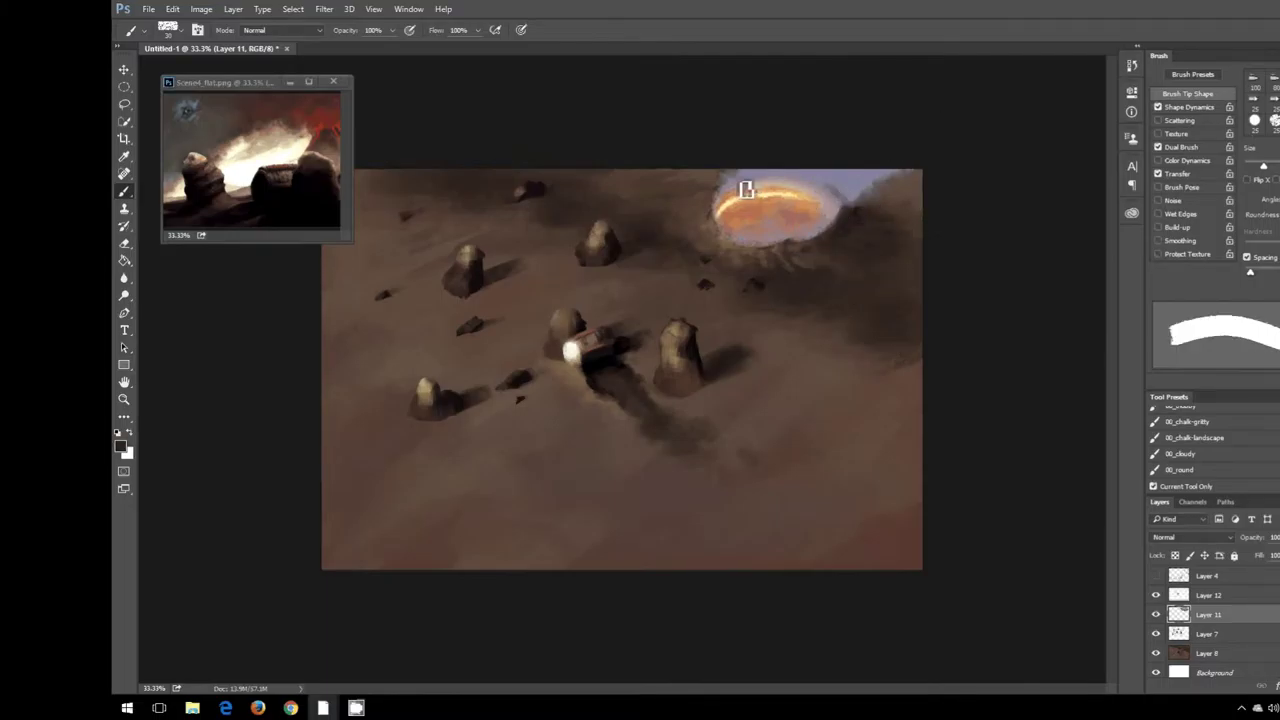
left_click(943, 400, "alt")
left_click(857, 391)
left_click(857, 391)
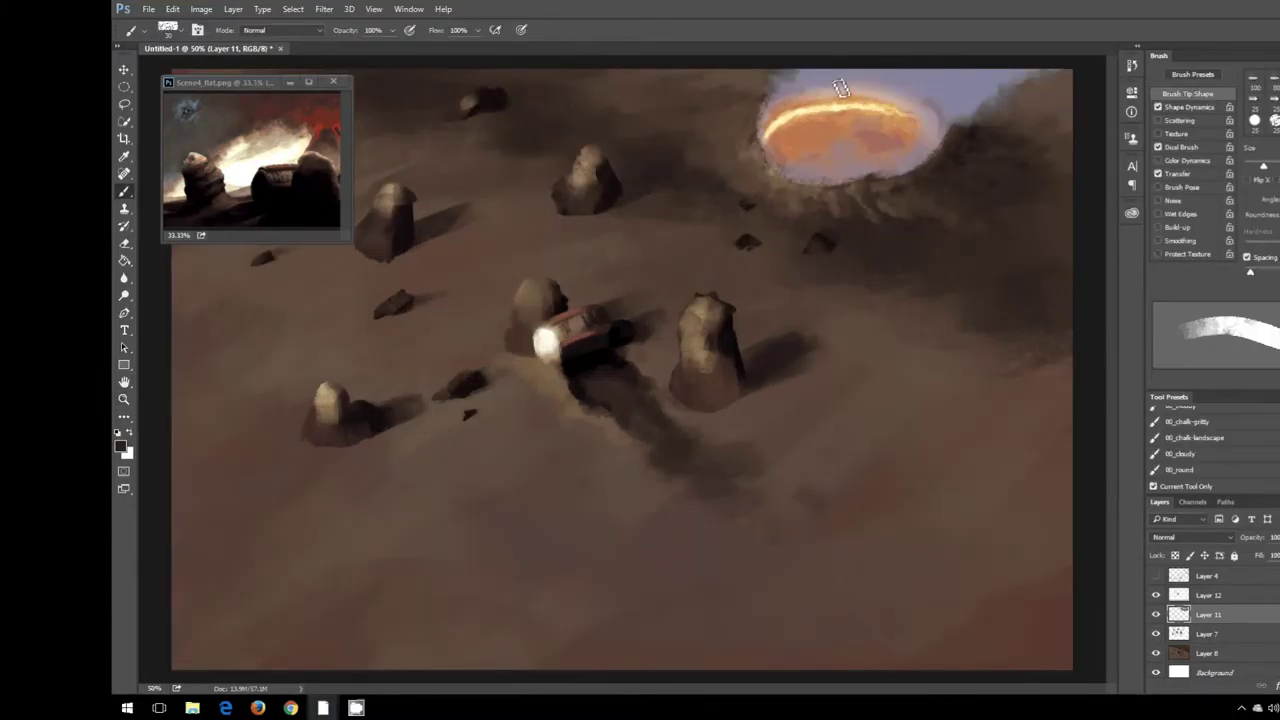
Step: Show the line art again and block in the cockpit's window frame and lower interior in black on a new layer
key("z")
left_click(920, 309, "alt")
left_click(1207, 576)
left_click(1156, 576)
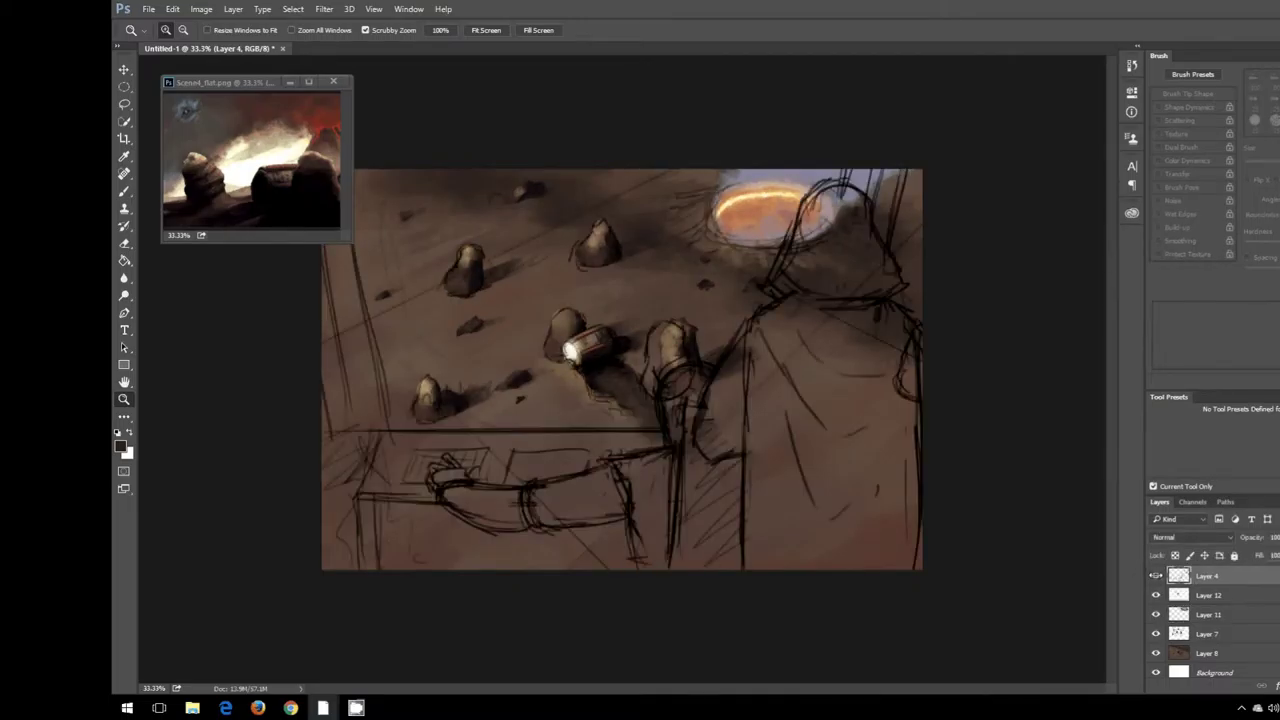
key("ctrl+shift+alt+n")
key("b")
mouse_move(327, 468)
left_mouse_down()
mouse_move(355, 565)
mouse_move(371, 423)
mouse_move(408, 443)
mouse_move(820, 440)
left_mouse_up()
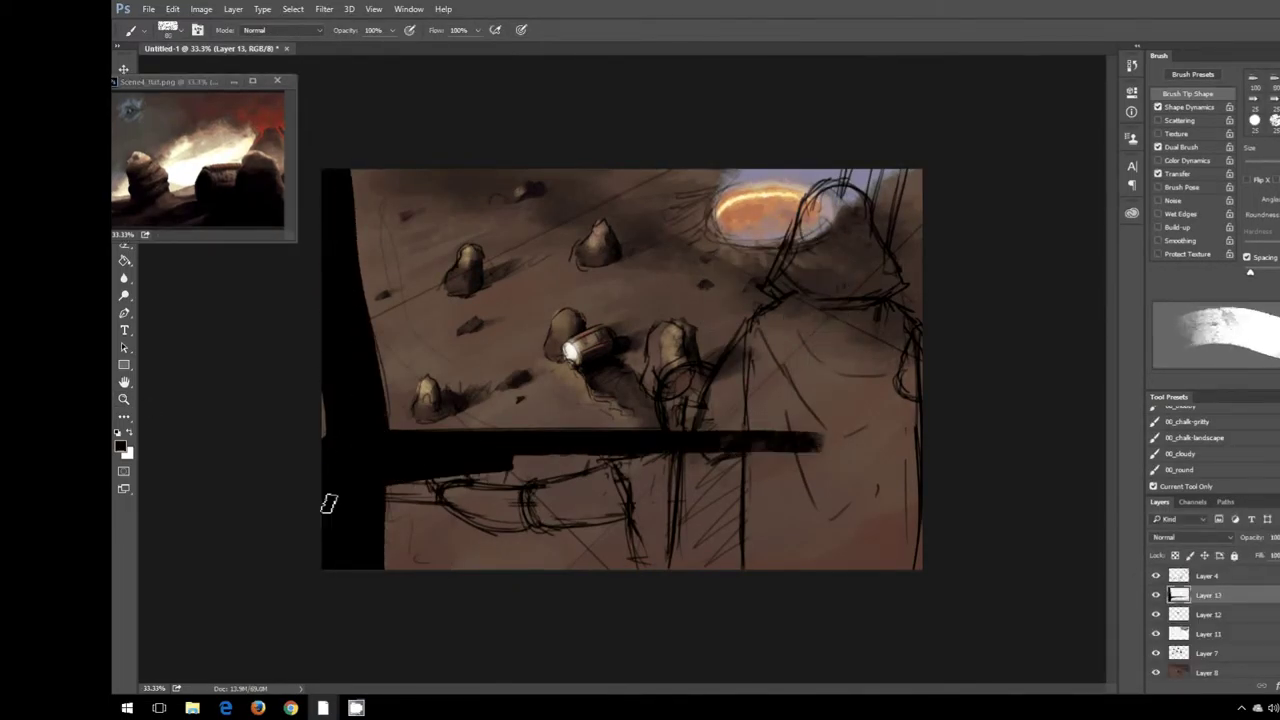
left_click_drag(437, 471, 833, 503)
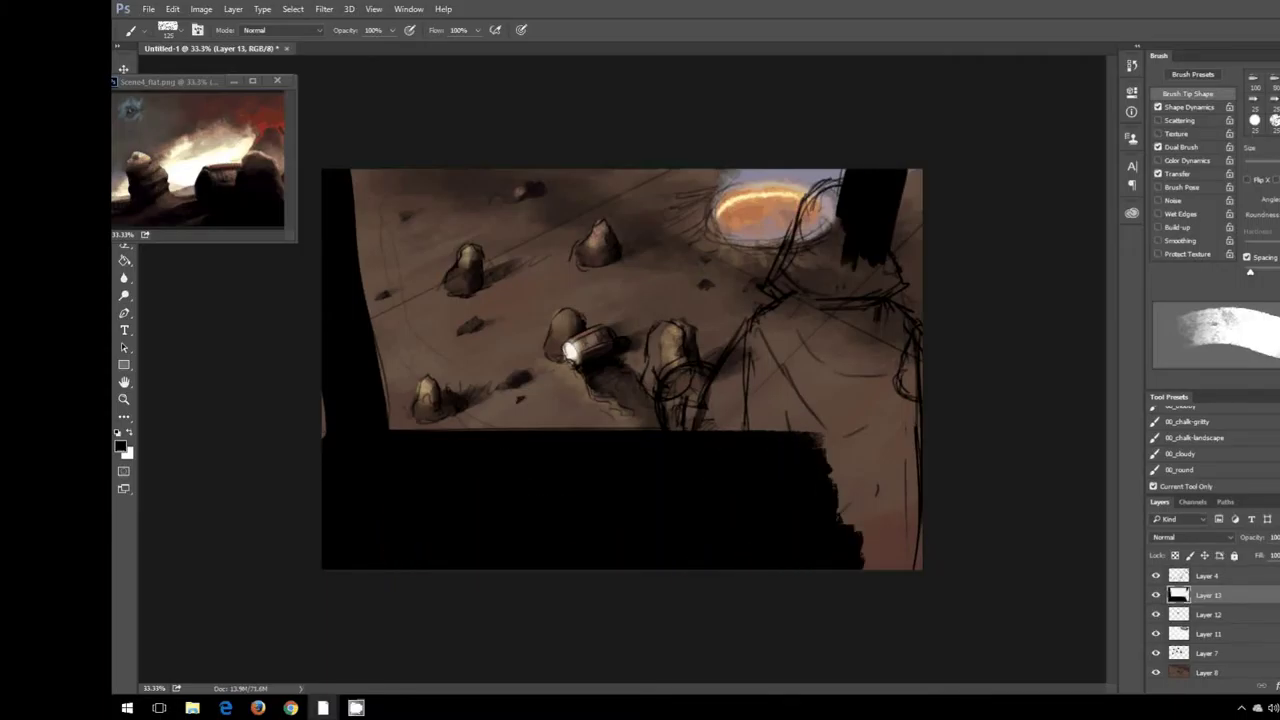
Step: Tint the view with a new blue-filled layer set to Soft Light, and erase the tint over the central landscape
key("ctrl+shift+alt+n")
left_click(121, 446)
left_click(663, 306)
key("g")
left_click(639, 358)
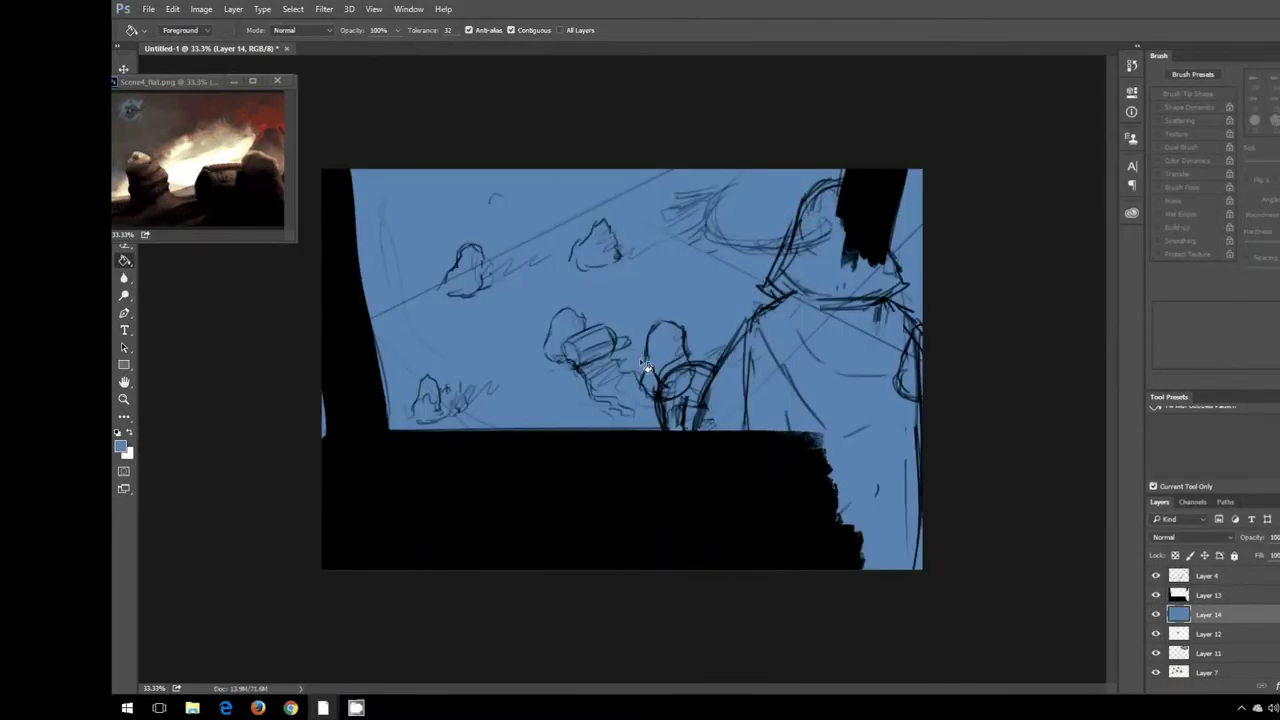
key("shift+alt+m")
scroll(1195, 537, "down", 10)
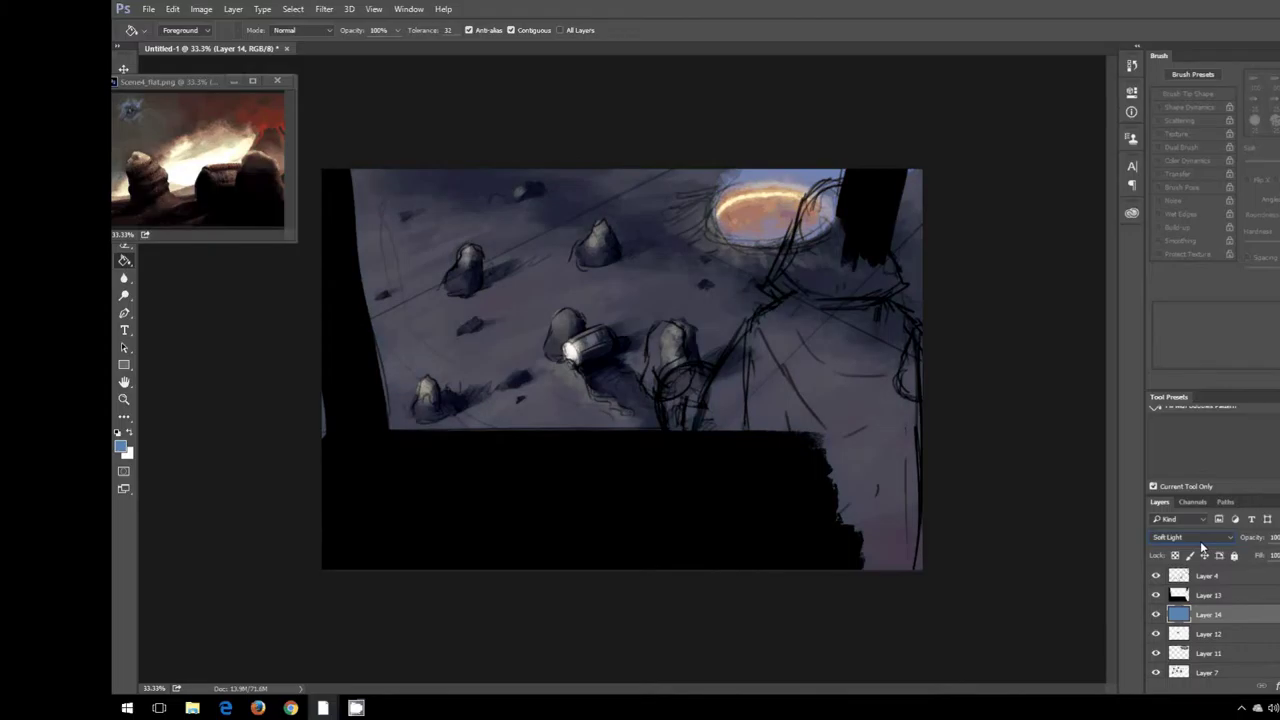
key("e")
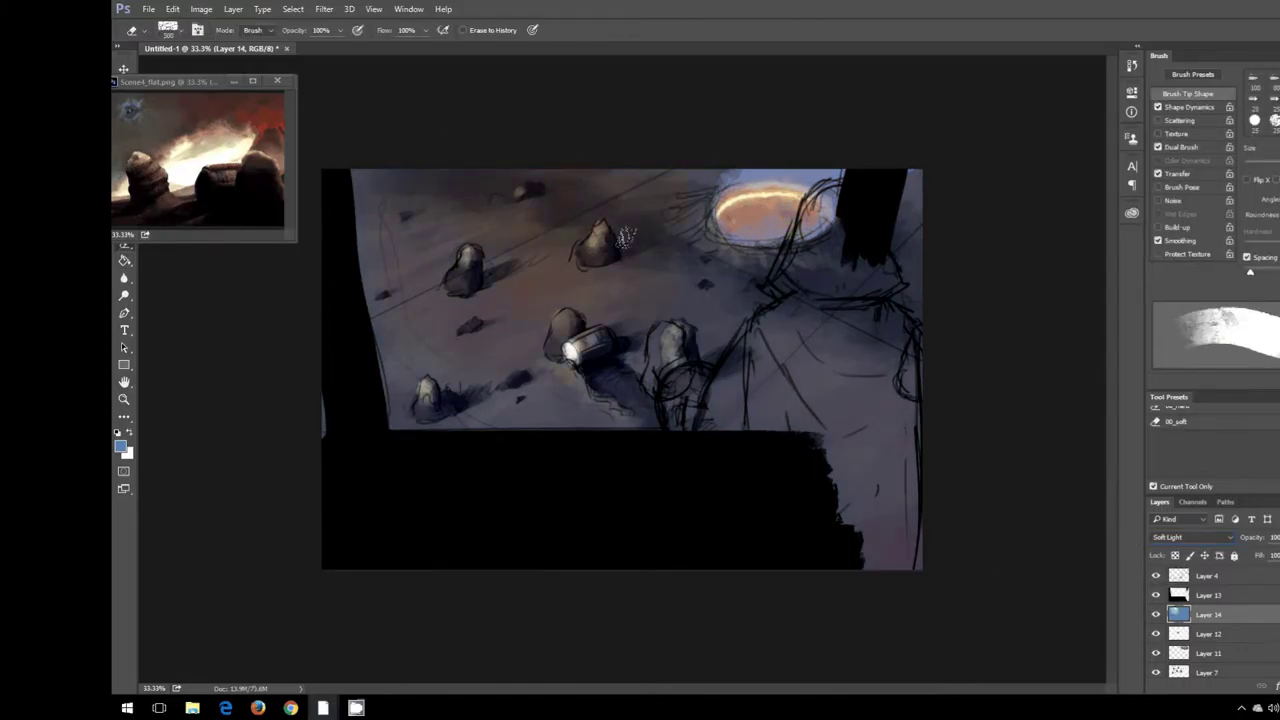
Step: Brush a light blue haze along the window's edges on a new layer and check it with the line art hidden
key("ctrl+shift+alt+n")
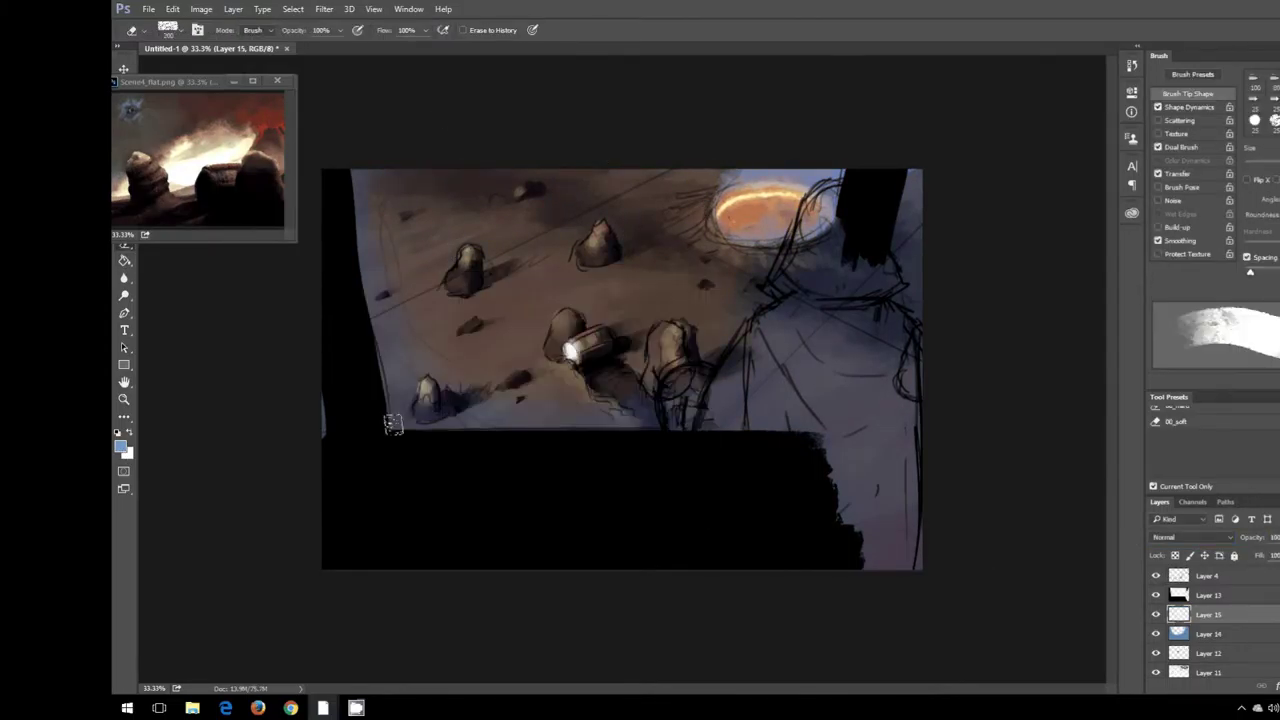
key("b")
mouse_move(393, 418)
left_mouse_down()
mouse_move(423, 423)
mouse_move(368, 250)
left_mouse_up()
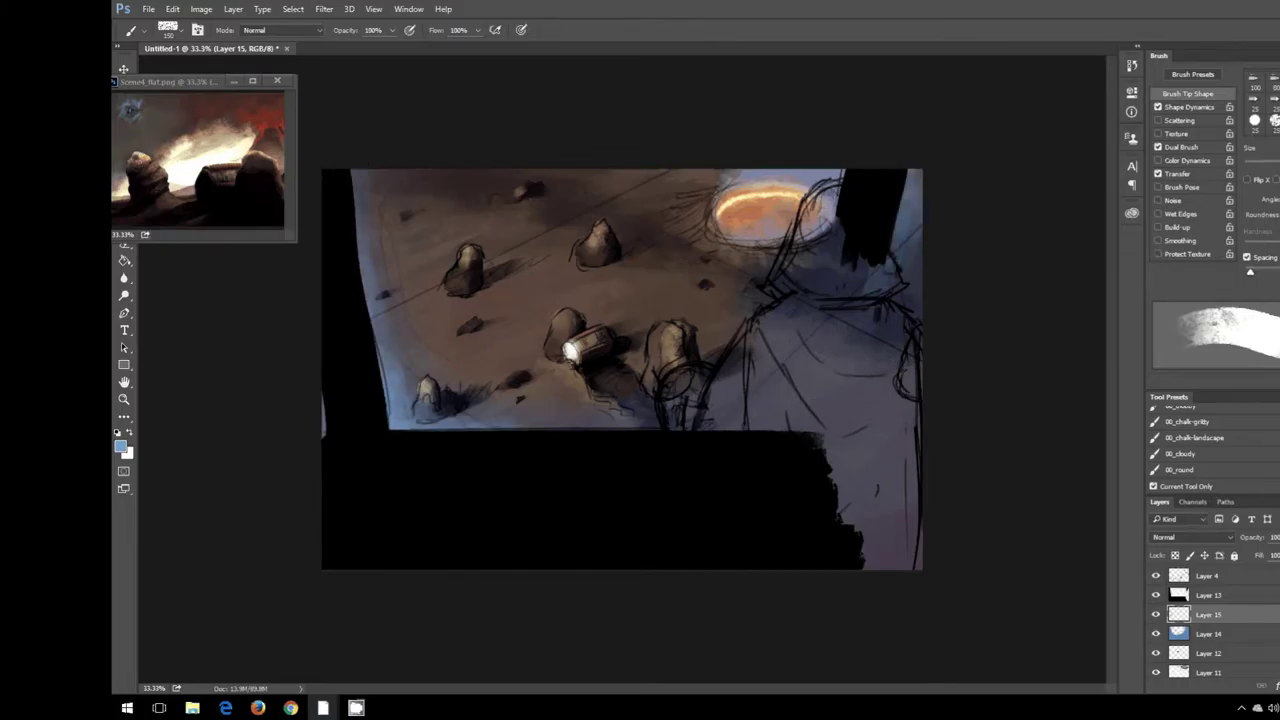
left_click(1155, 576)
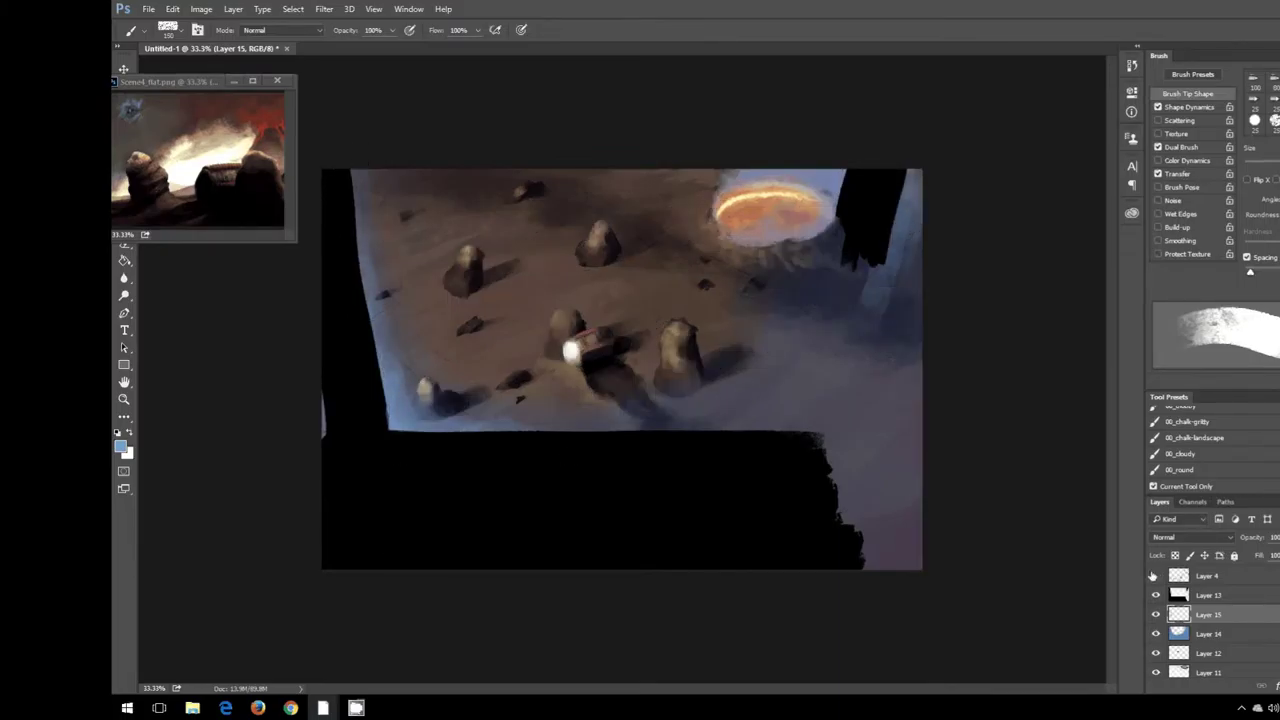
left_click(1155, 576)
Step: Paint the top surface of the cockpit console dark grey on Layer 13
left_click(1208, 595)
left_click(121, 446)
left_click(390, 475)
key("Return")
mouse_move(362, 470)
left_mouse_down()
mouse_move(393, 433)
mouse_move(600, 434)
left_mouse_up()
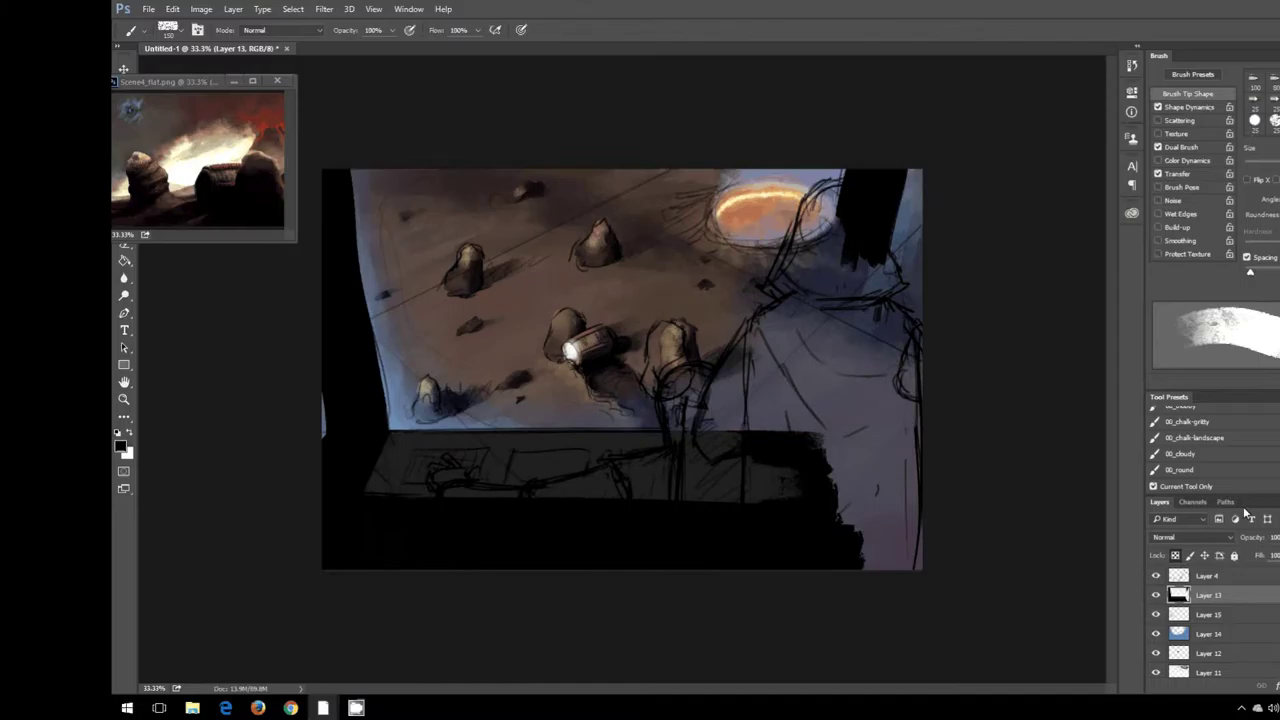
Step: Select the sketched keypad area on the console and paint it brown on a new layer
left_click_drag(180, 81, 268, 22)
key("ctrl+shift+alt+n")
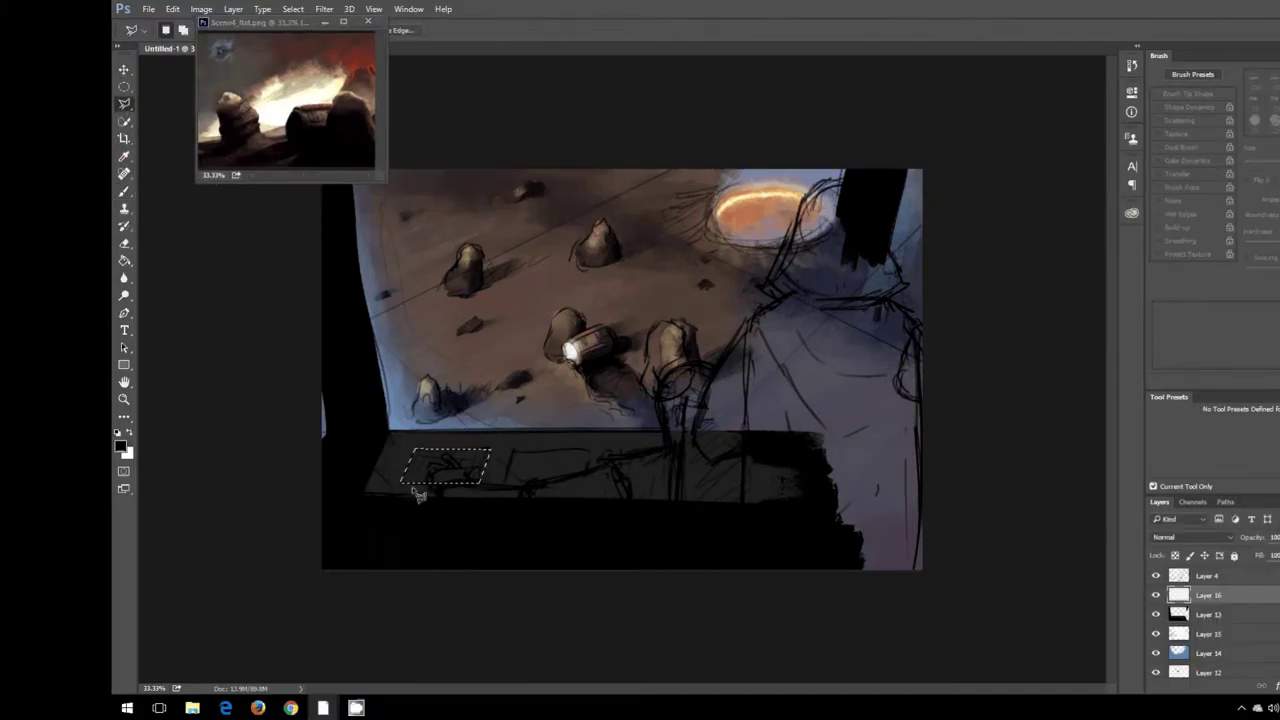
key("i")
left_click(121, 446)
key("Return")
key("b")
left_click_drag(412, 462, 488, 456)
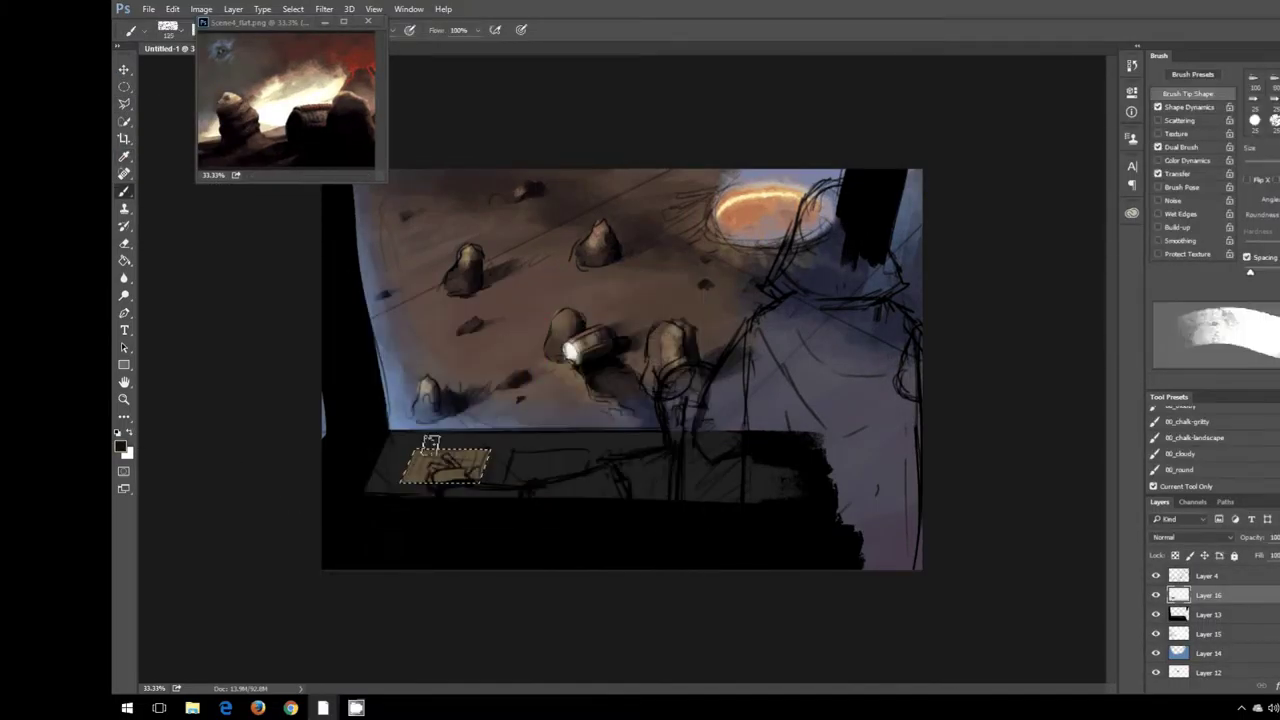
Step: Hide the line art, divide the brown keypad into keys with dark grid lines, shade around it and clear the selection
key("ctrl+comma")
mouse_move(424, 487)
left_mouse_down()
mouse_move(445, 470)
mouse_move(480, 487)
left_mouse_up()
key("bracketright")
key("ctrl+shift+i")
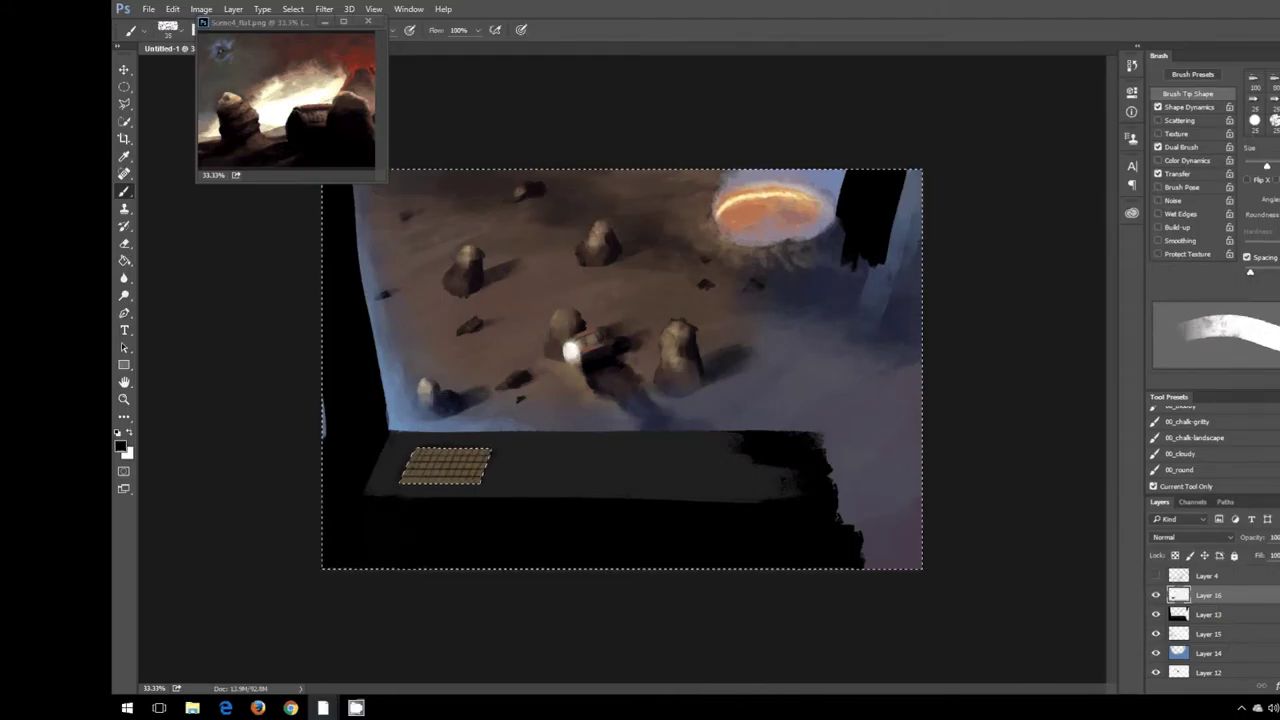
key("ctrl+d")
key("l")
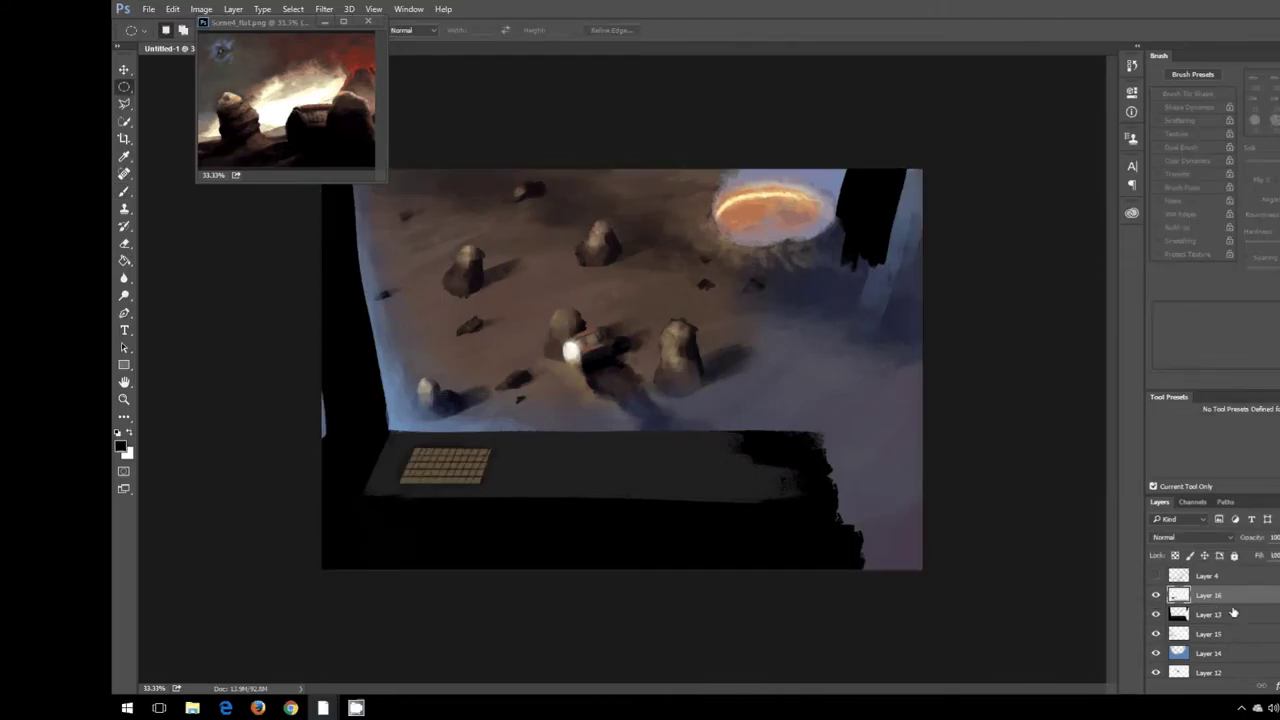
Step: Show the line art, select the four-sided screen area beside the console's keypad and paint it blue
key("ctrl+comma")
left_click(516, 440)
left_click(606, 440)
left_click(598, 492)
left_click(503, 490)
left_click(121, 446)
left_click(660, 306)
key("b")
mouse_move(515, 480)
left_mouse_down()
mouse_move(557, 457)
mouse_move(520, 480)
mouse_move(598, 462)
left_mouse_up()
Step: Paint light blue stripes and a red radar target of concentric circles with a centre dot on the console's screen
left_click(121, 446)
left_click(480, 367)
left_click(660, 308)
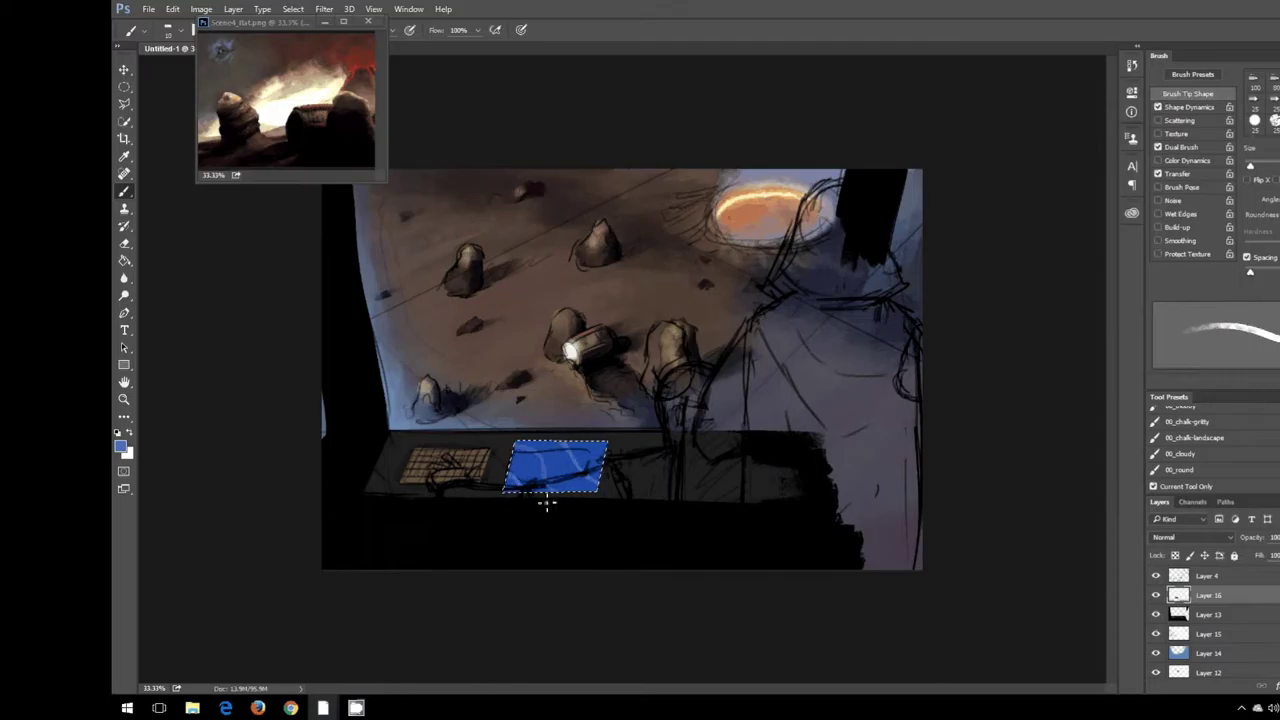
right_click(622, 394, "alt+shift")
left_click_drag(508, 488, 606, 470)
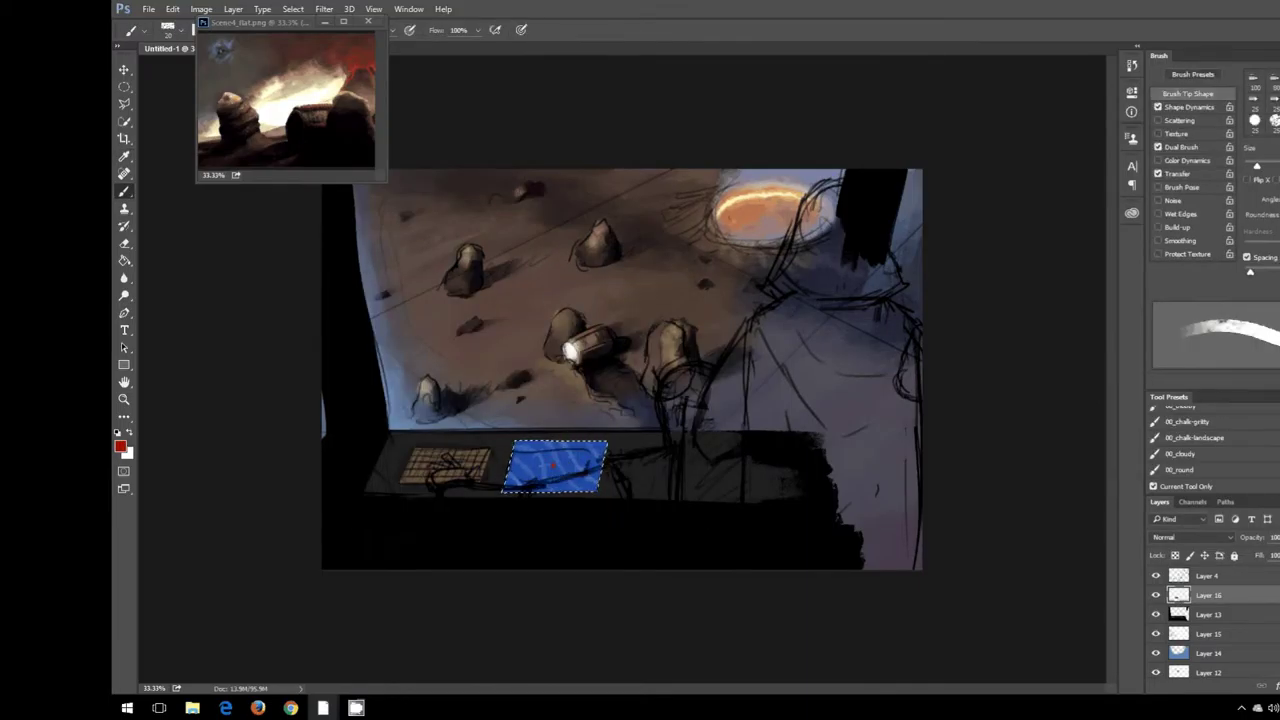
key("bracketleft")
key("bracketleft")
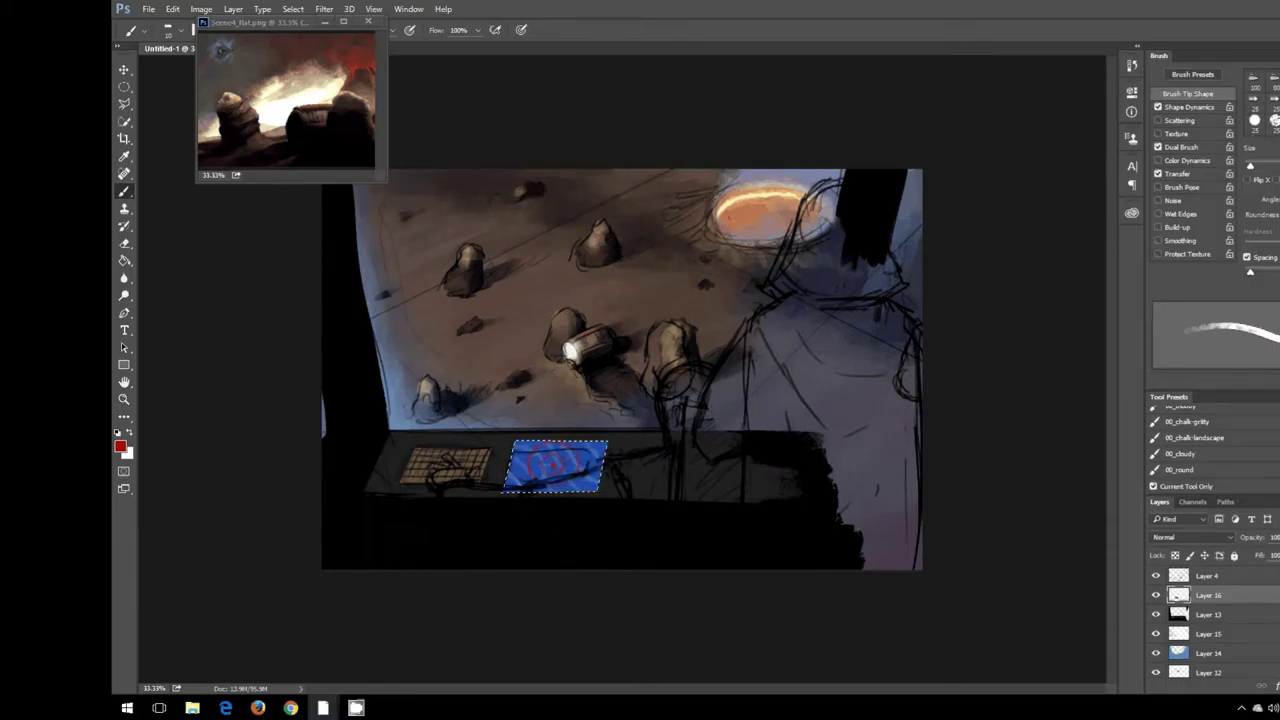
Step: Clear the selection and brush a soft light blue glow over the screen on a new Color Dodge layer at 57% opacity
key("ctrl+d")
key("ctrl+shift+alt+n")
left_click(1190, 537)
left_click(1180, 400)
left_click(120, 446)
left_click(521, 372)
key("Return")
key("period")
mouse_move(515, 465)
left_mouse_down()
mouse_move(585, 445)
mouse_move(560, 455)
left_mouse_up()
scroll(1198, 543, "up", 4)
scroll(1198, 543, "down", 3)
left_click(1274, 538)
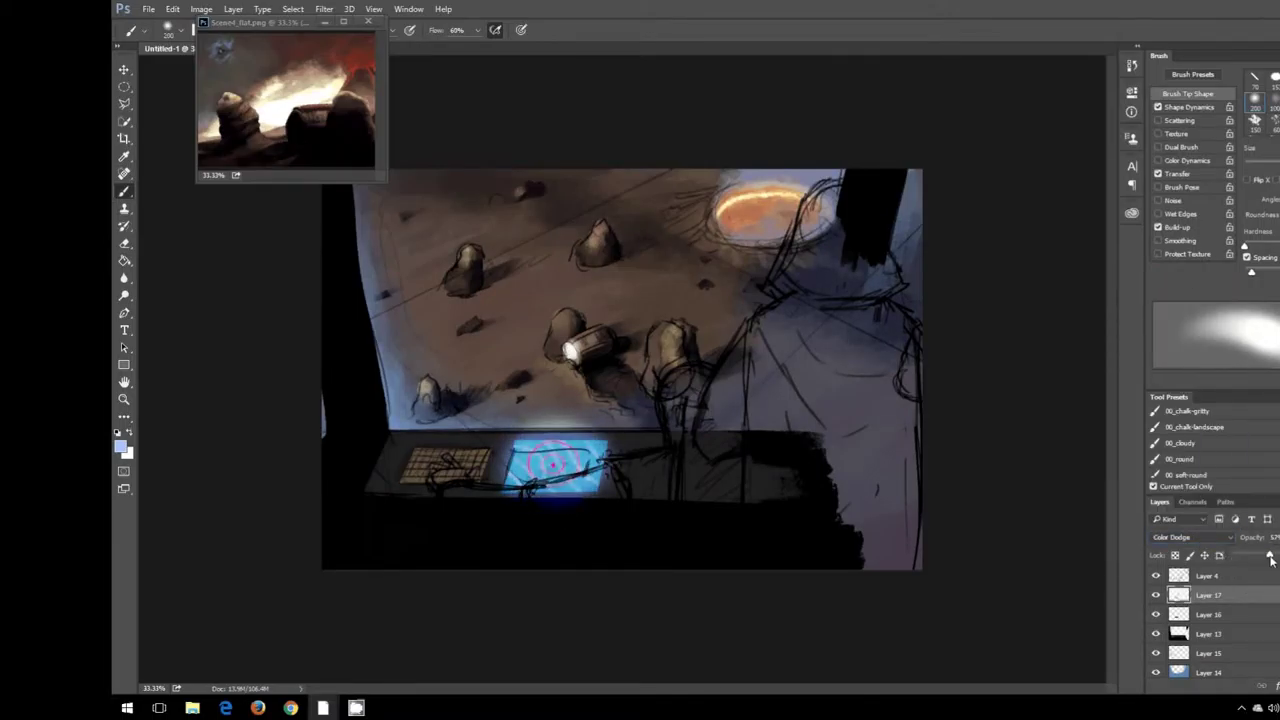
Step: Paint dark panel seams around the keypad and screen on Layer 13 with its transparency locked
key("e")
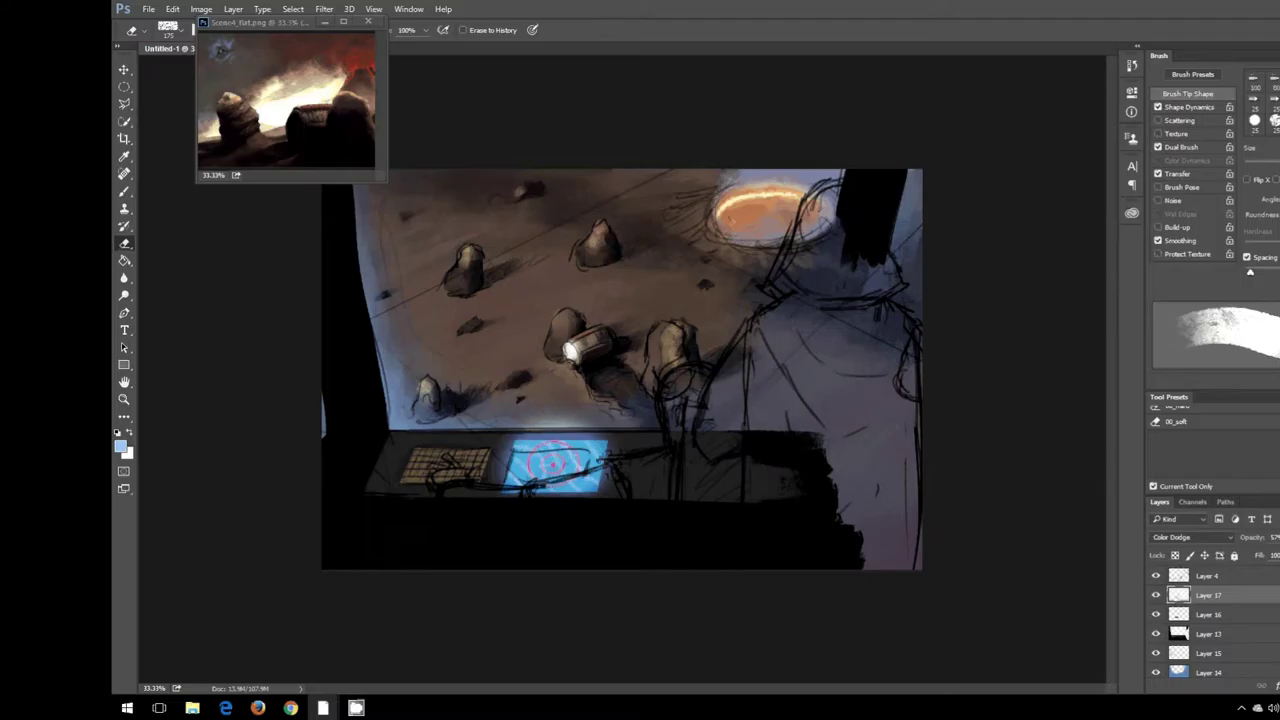
key("b")
key("ctrl+z")
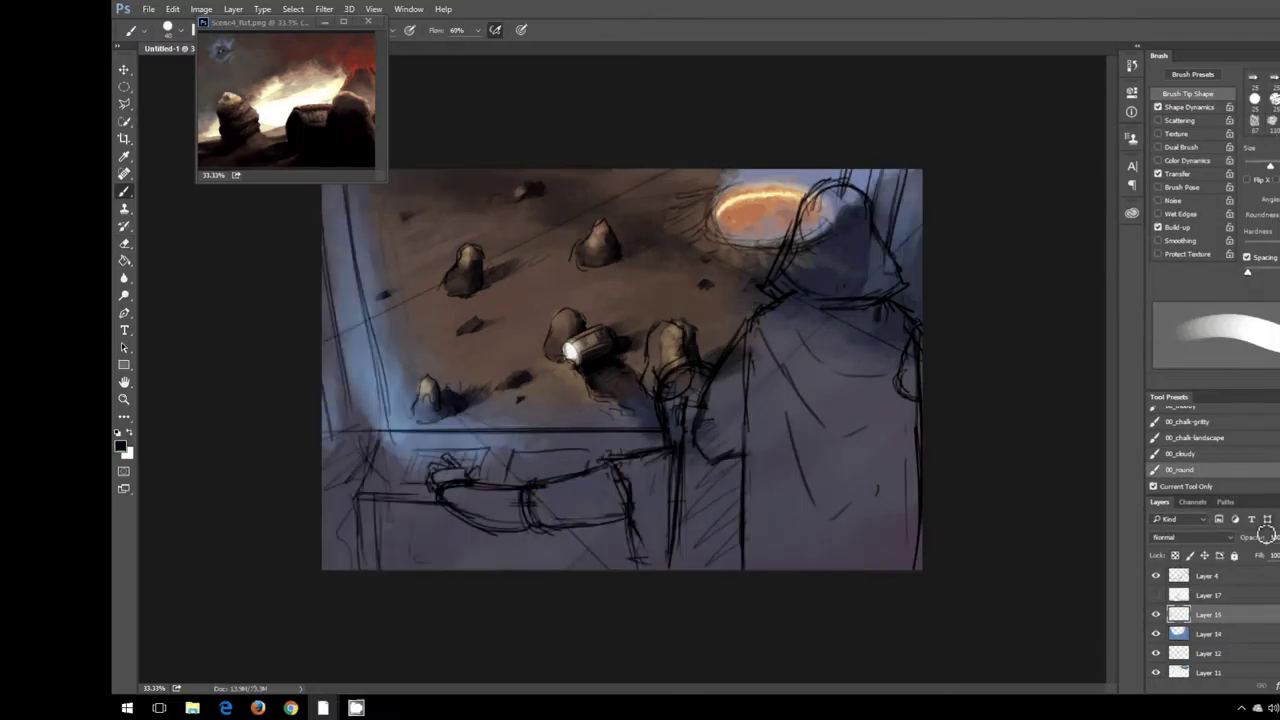
key("ctrl+z")
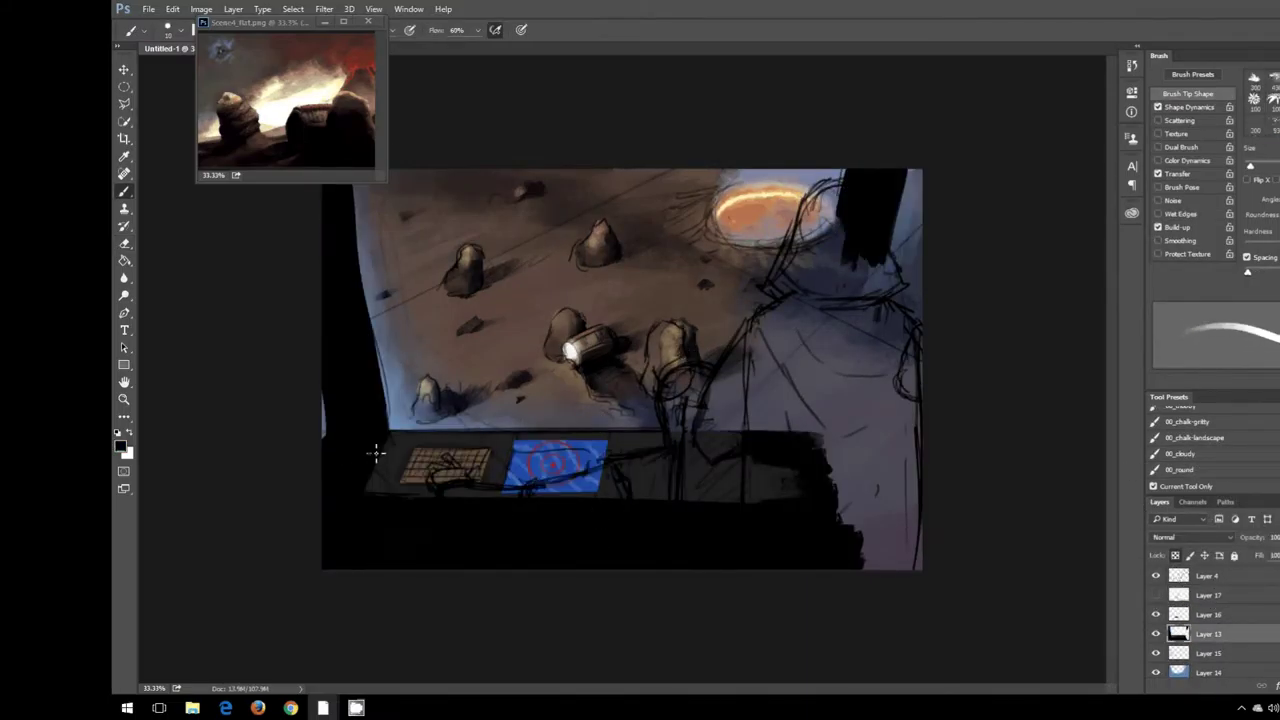
key("e")
key("ctrl+z")
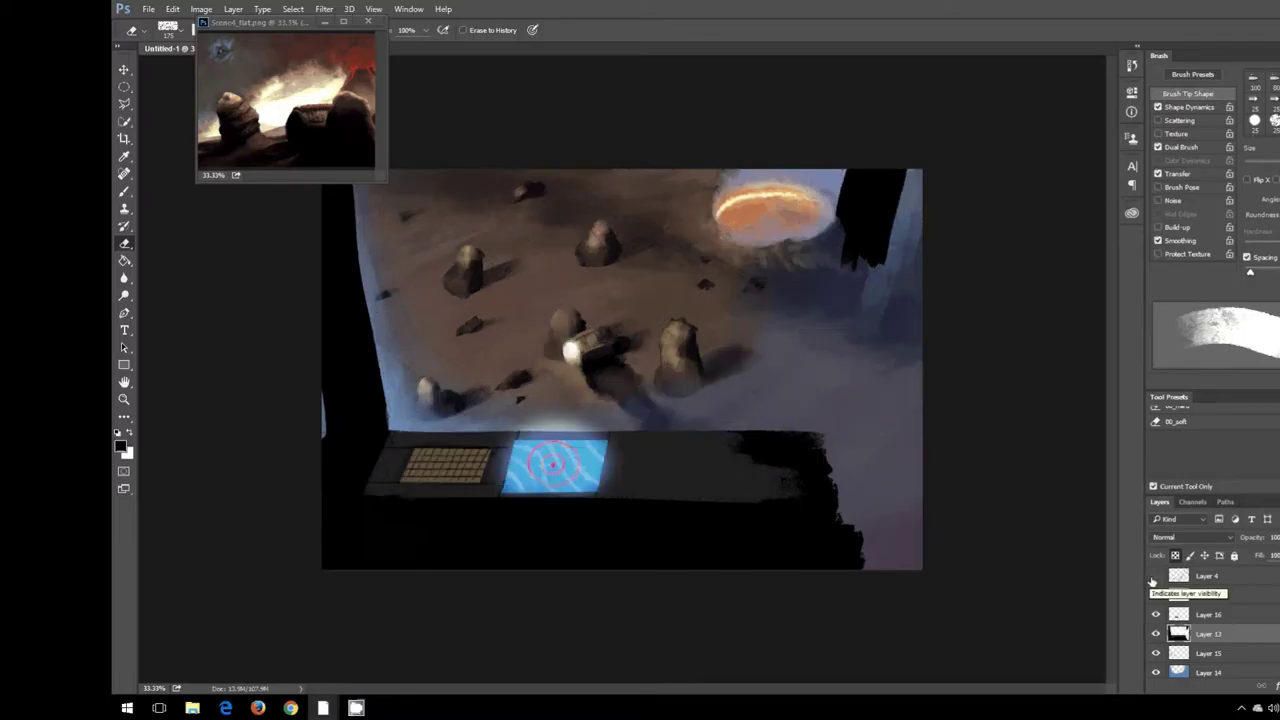
Step: Switch the screen's glow layer to Overlay, hide the line art and merge the console layers into one
key("ctrl+z")
key("ctrl+z")
key("ctrl+z")
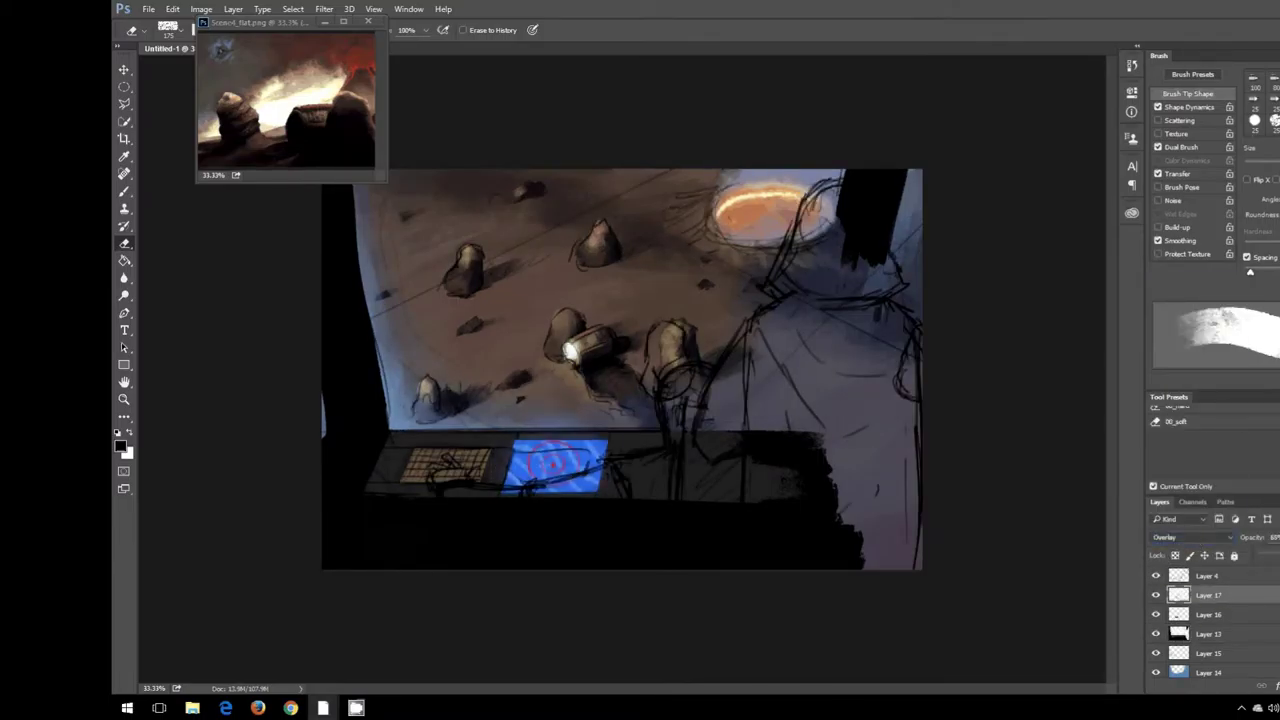
left_click(1156, 576)
key("b")
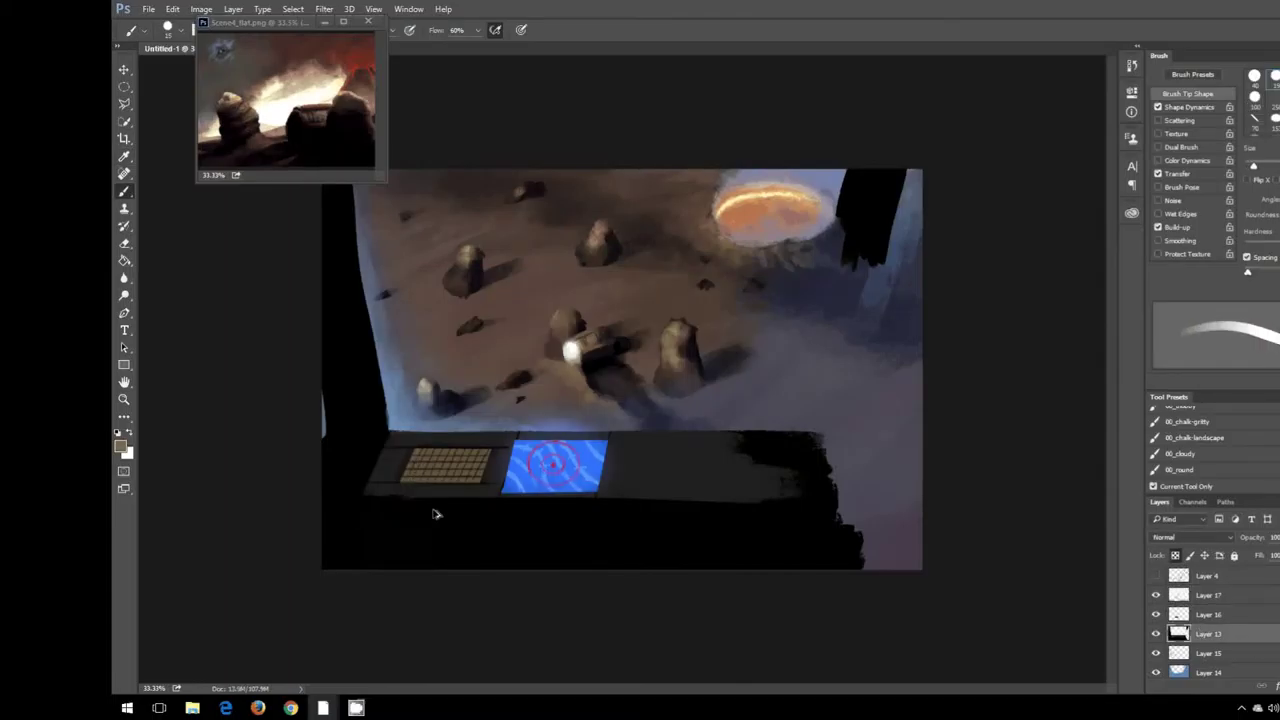
key("ctrl+z")
key("e")
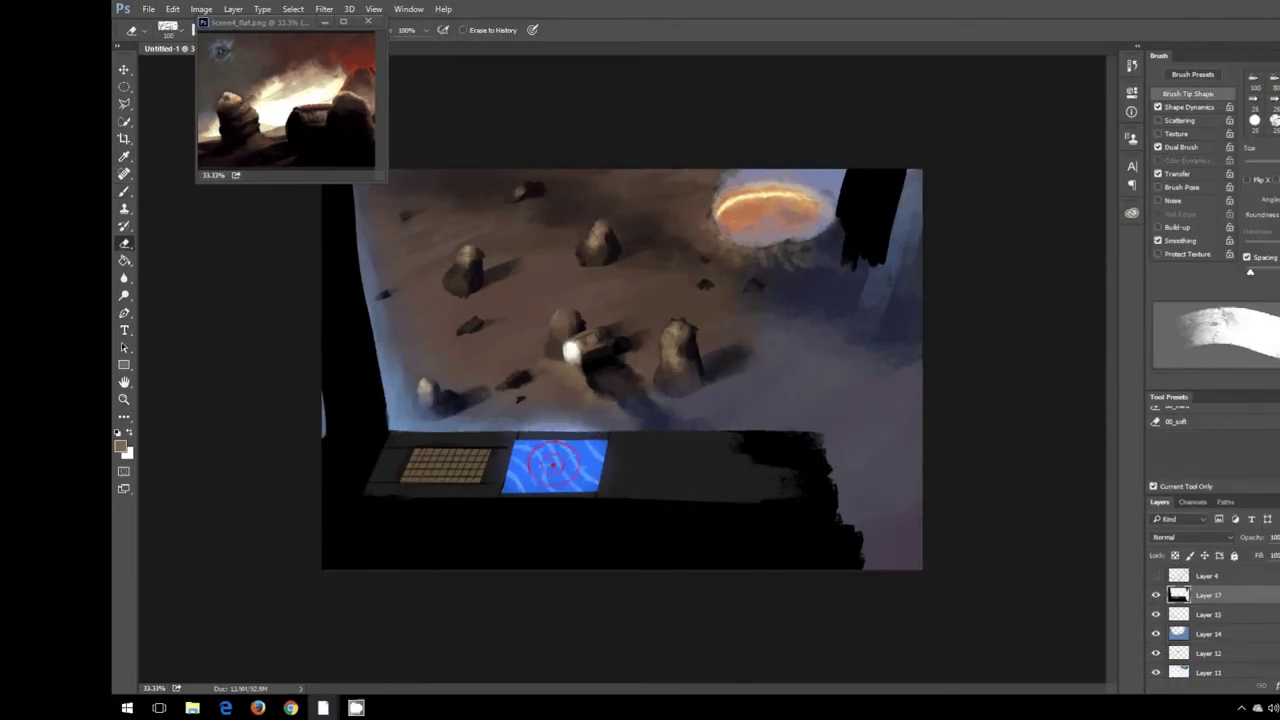
Step: Dab red buttons beside the console's screen and brush more light blue haze along the window's lower edge on Layer 15
key("b")
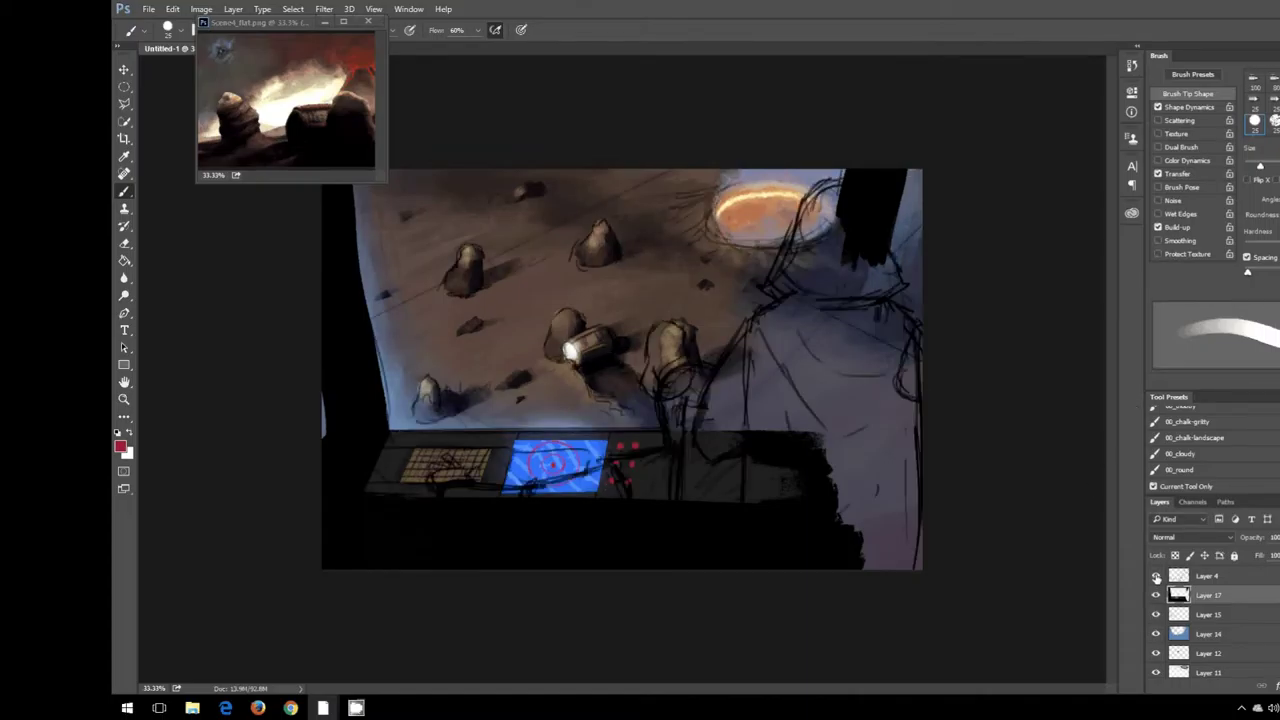
key("alt+bracketleft")
key("period")
key("comma")
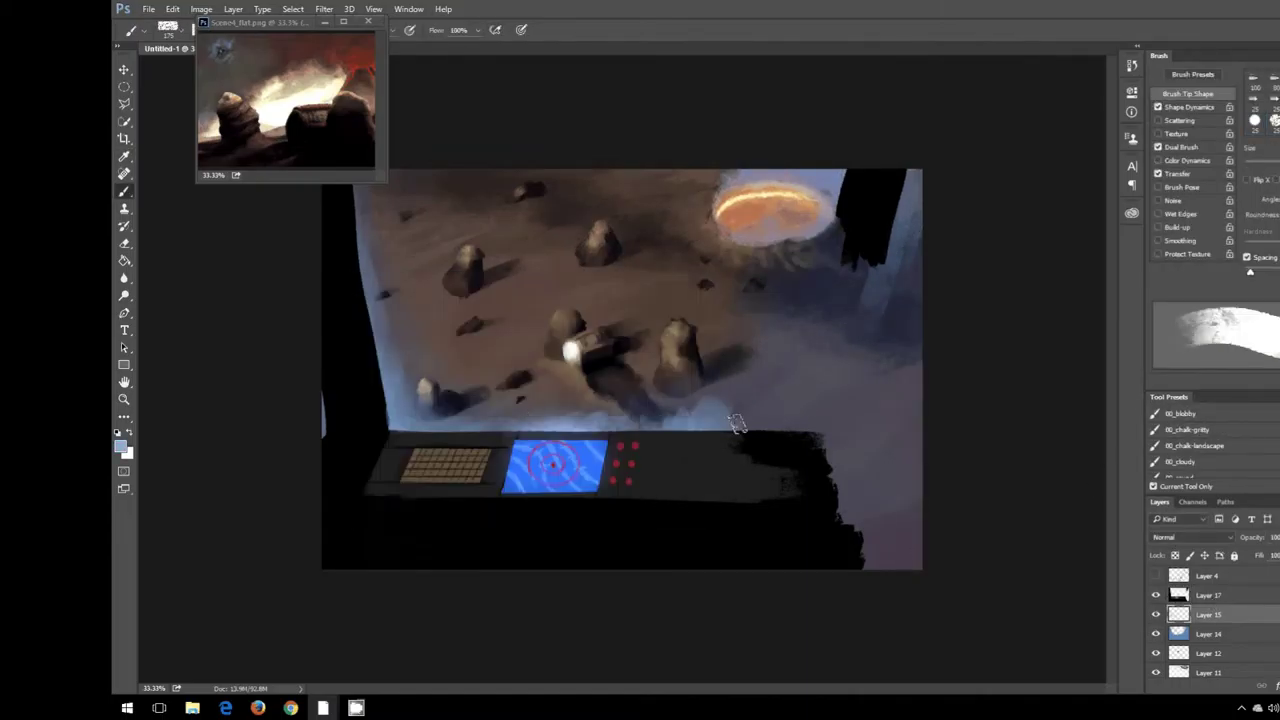
Step: Block in the seated pilot's head, torso and outstretched arm as a black silhouette on a new layer above the console
key("alt+bracketright")
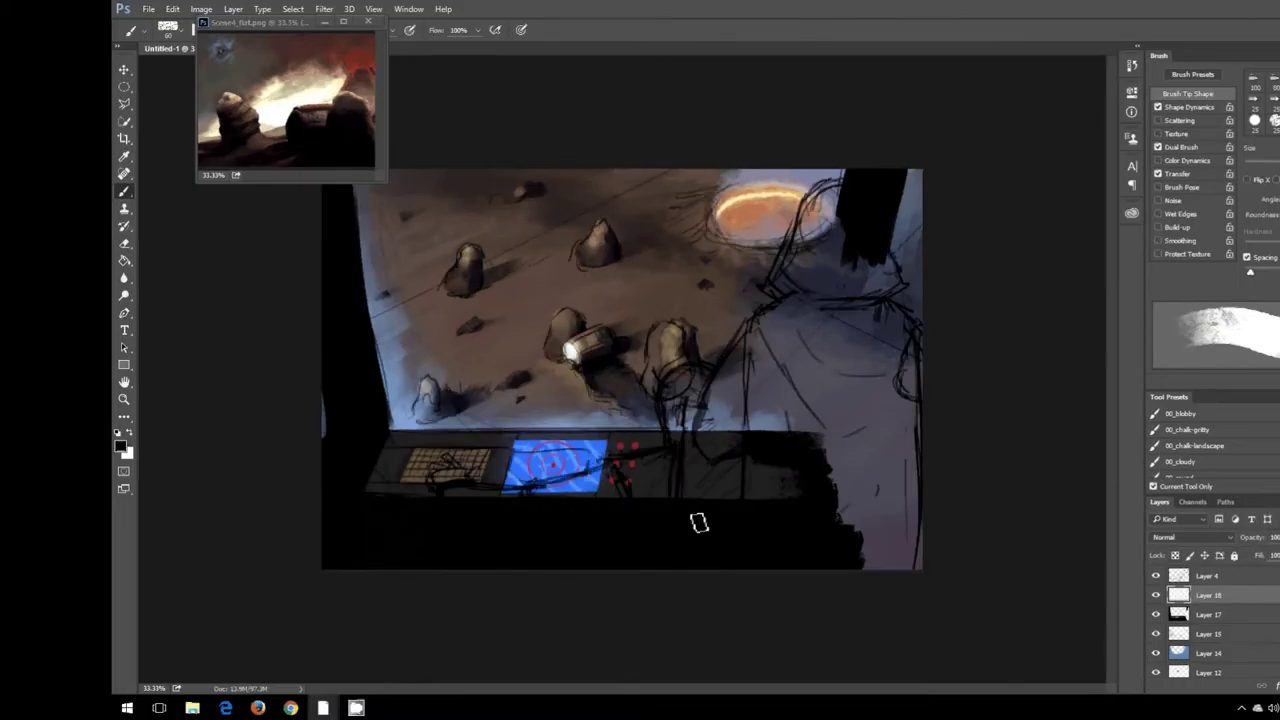
key("bracketleft")
key("bracketleft")
key("bracketleft")
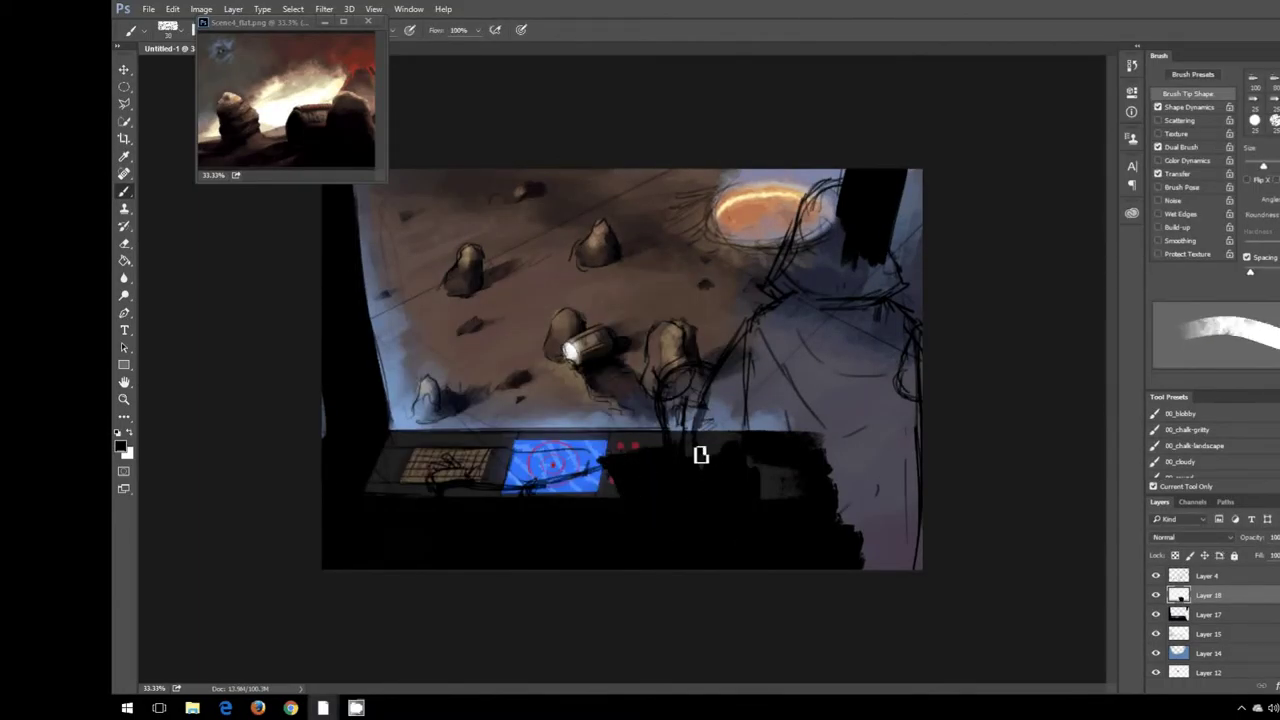
key("bracketright")
mouse_move(711, 374)
left_mouse_down()
mouse_move(694, 423)
mouse_move(740, 442)
left_mouse_up()
left_click_drag(531, 506, 612, 482)
key("bracketleft")
key("bracketleft")
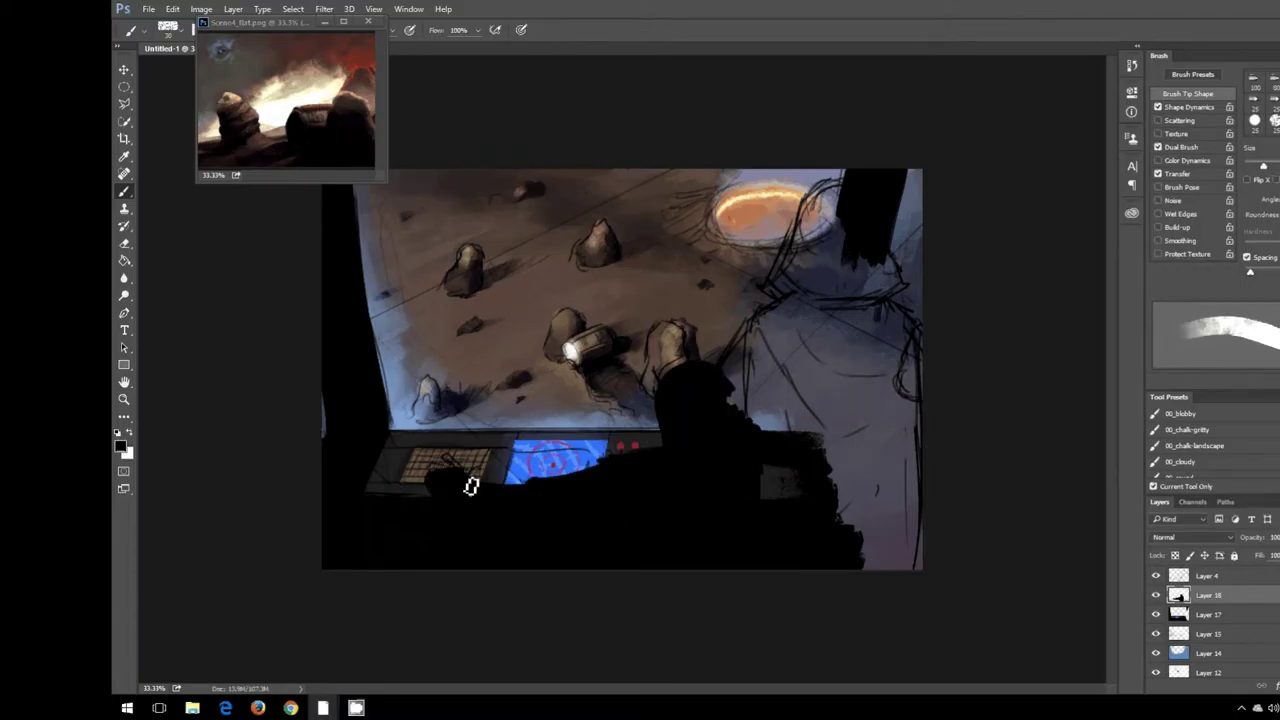
Step: Shape the pilot's fingers over the keypad and add horns to the front of the head in black
key("e")
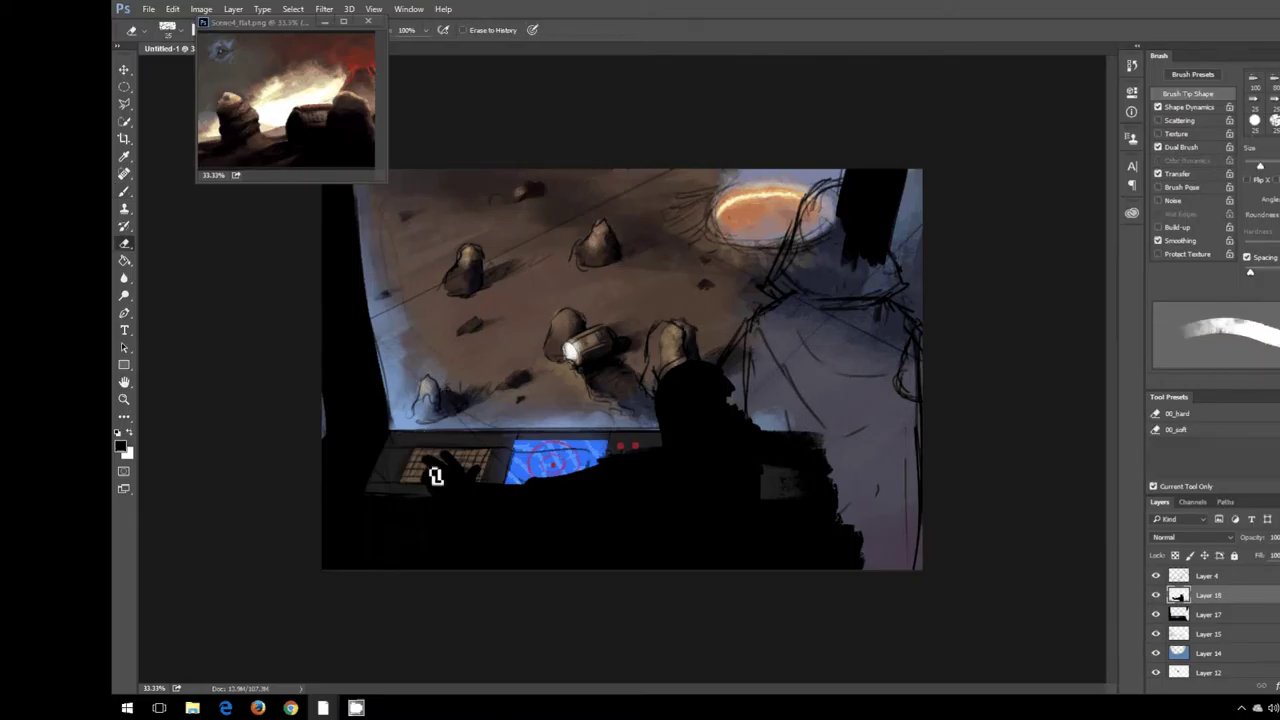
key("b")
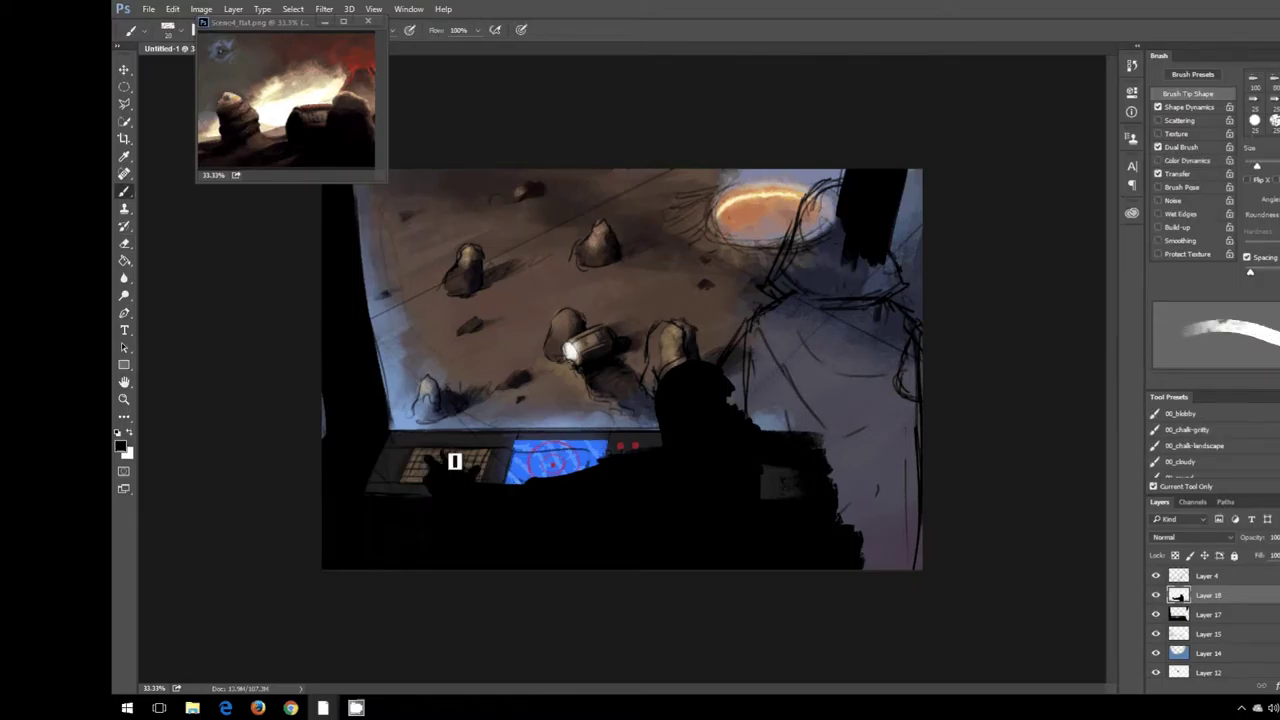
key("bracketleft")
key("bracketright")
key("bracketright")
left_click_drag(654, 400, 695, 378)
Step: Hide the line art and paint blue light from the screen along the pilot's arm on Layer 18 with transparency locked
key("F12")
left_click(542, 478)
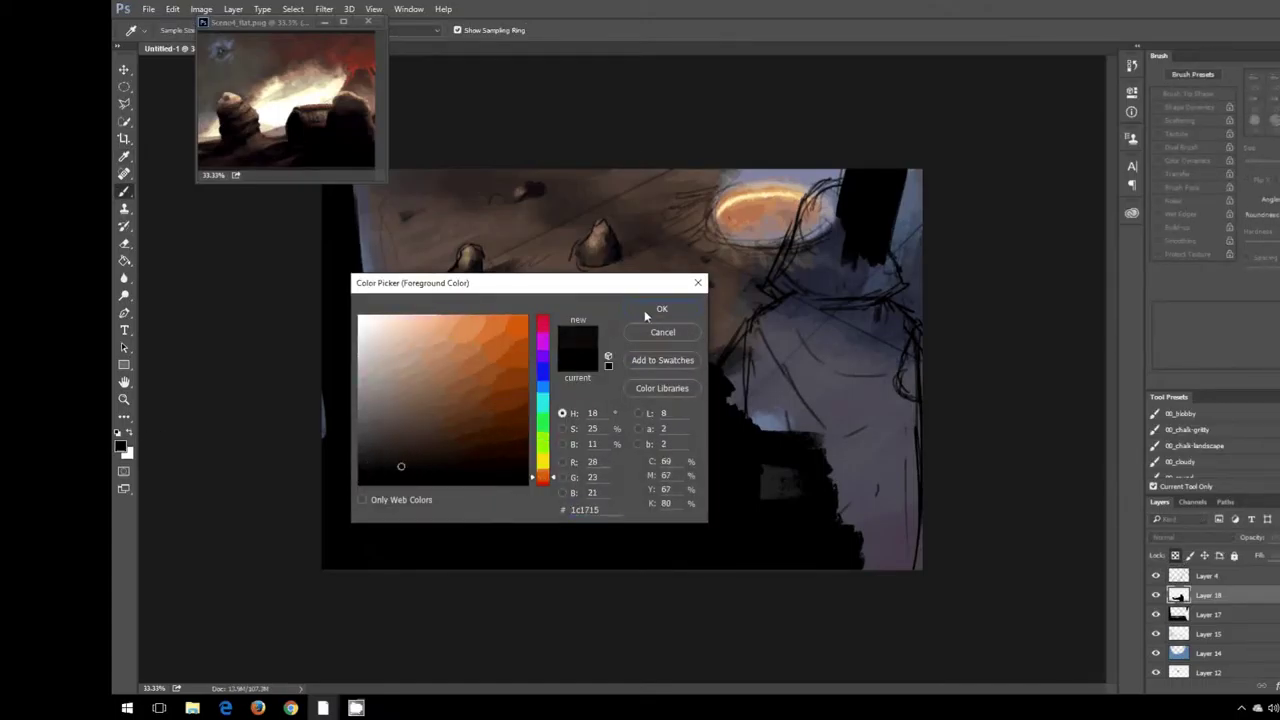
key("Return")
key("F12")
key("Return")
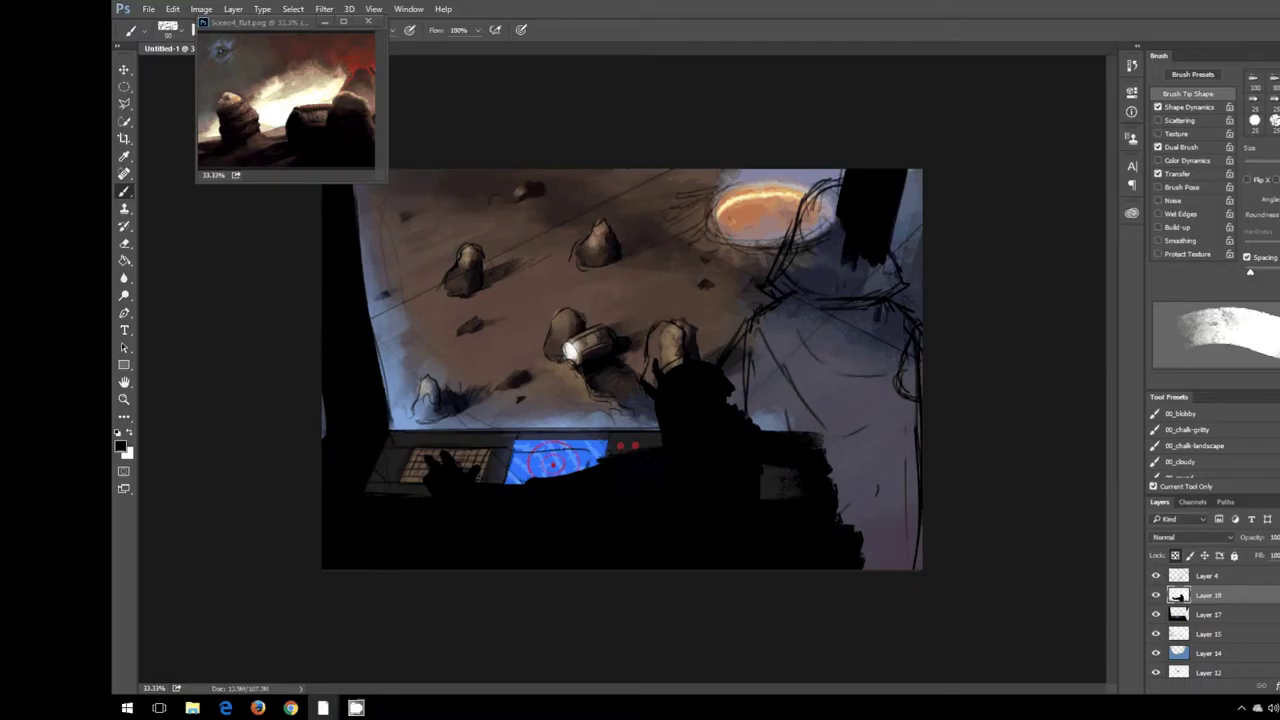
key("ctrl+comma")
key("alt")
key("alt")
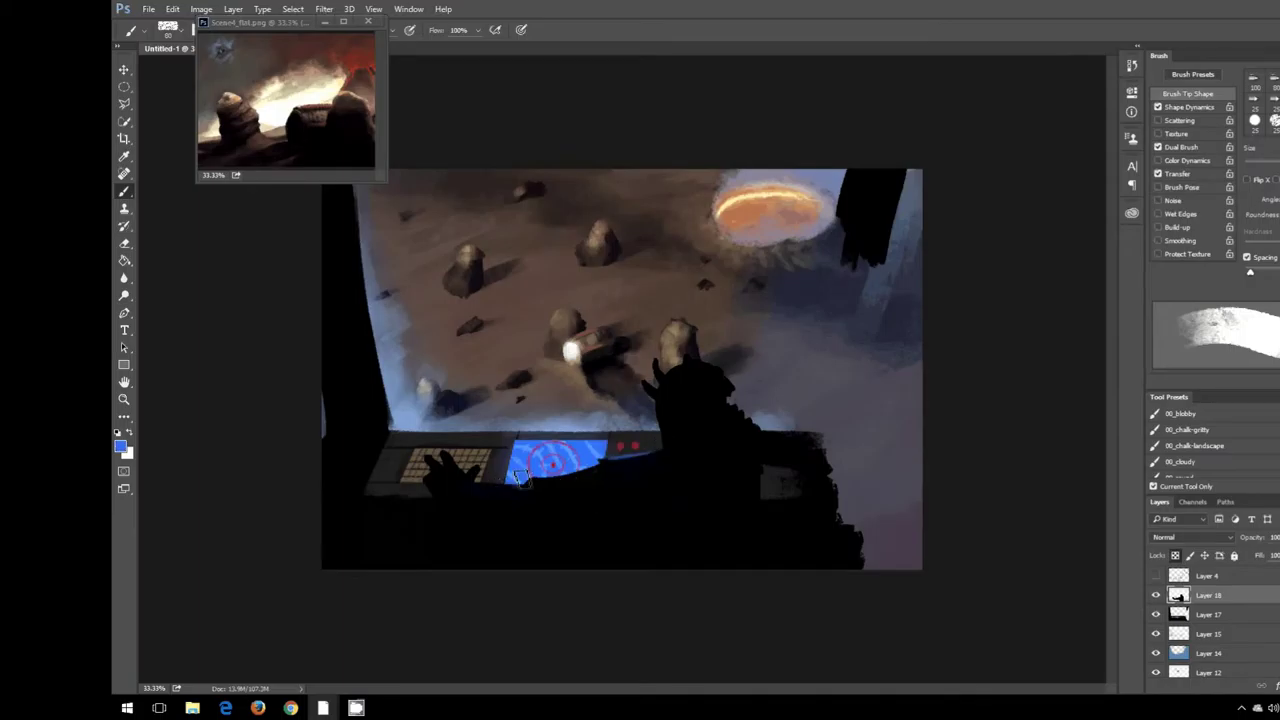
left_click(587, 470, "alt")
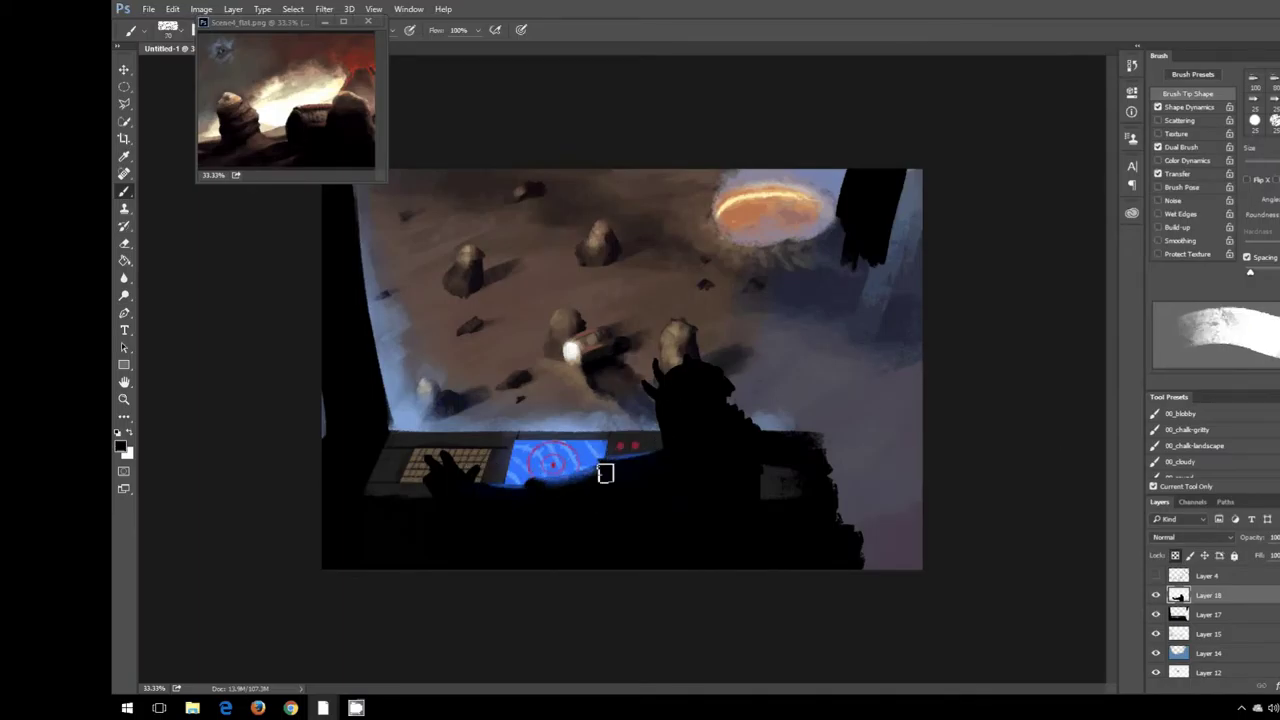
key("ctrl+plus")
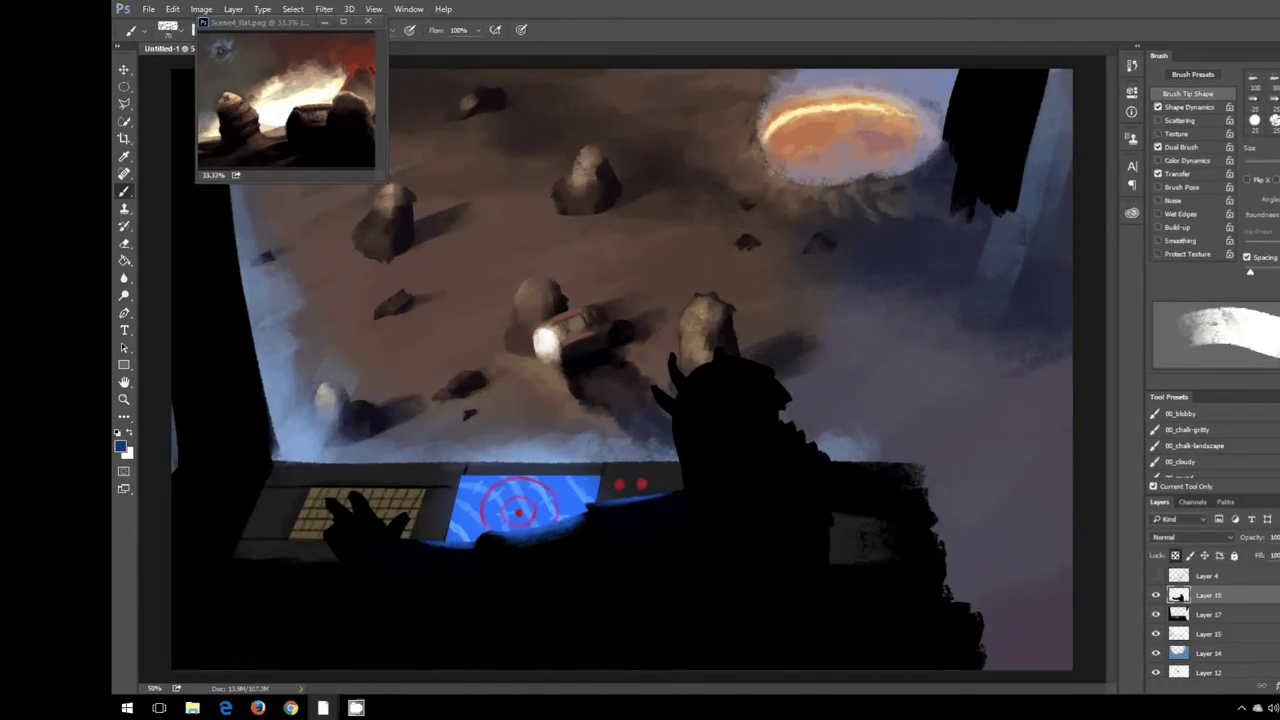
key("ctrl+minus")
key("ctrl+plus")
Step: Paint the front edge of the pilot's face and forehead in a dark orange-brown
key("d")
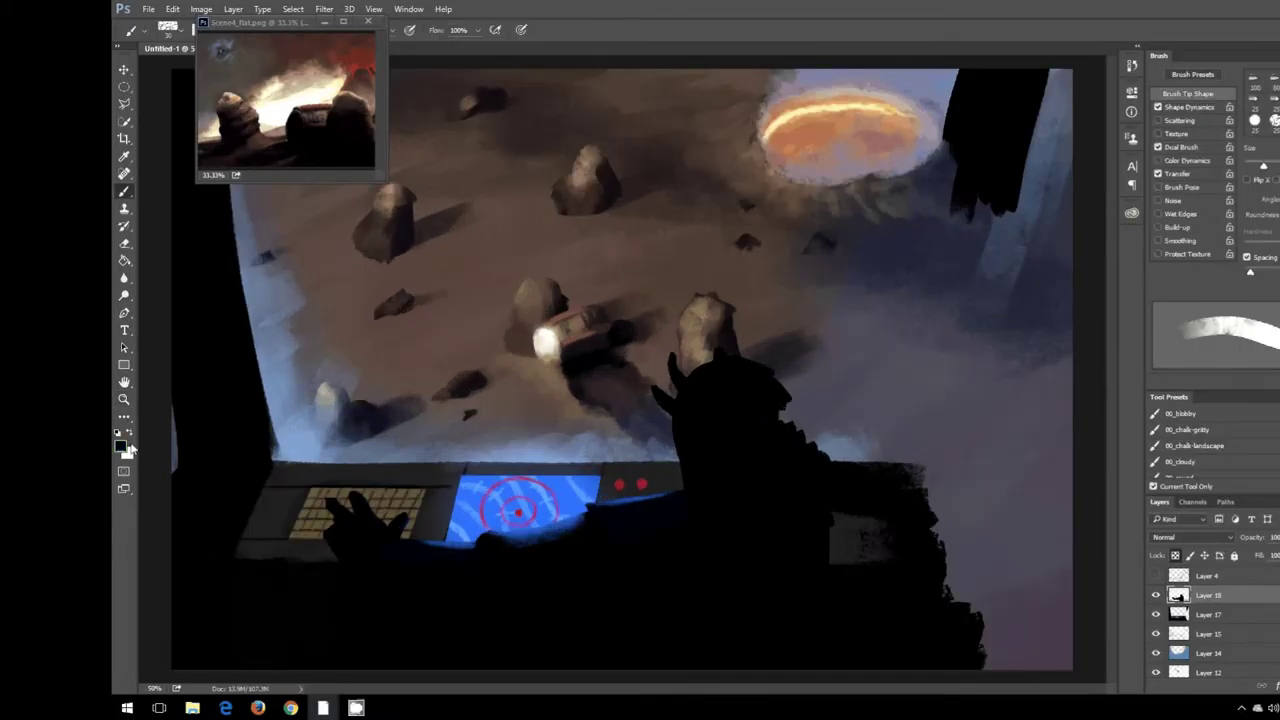
left_click(687, 467, "alt")
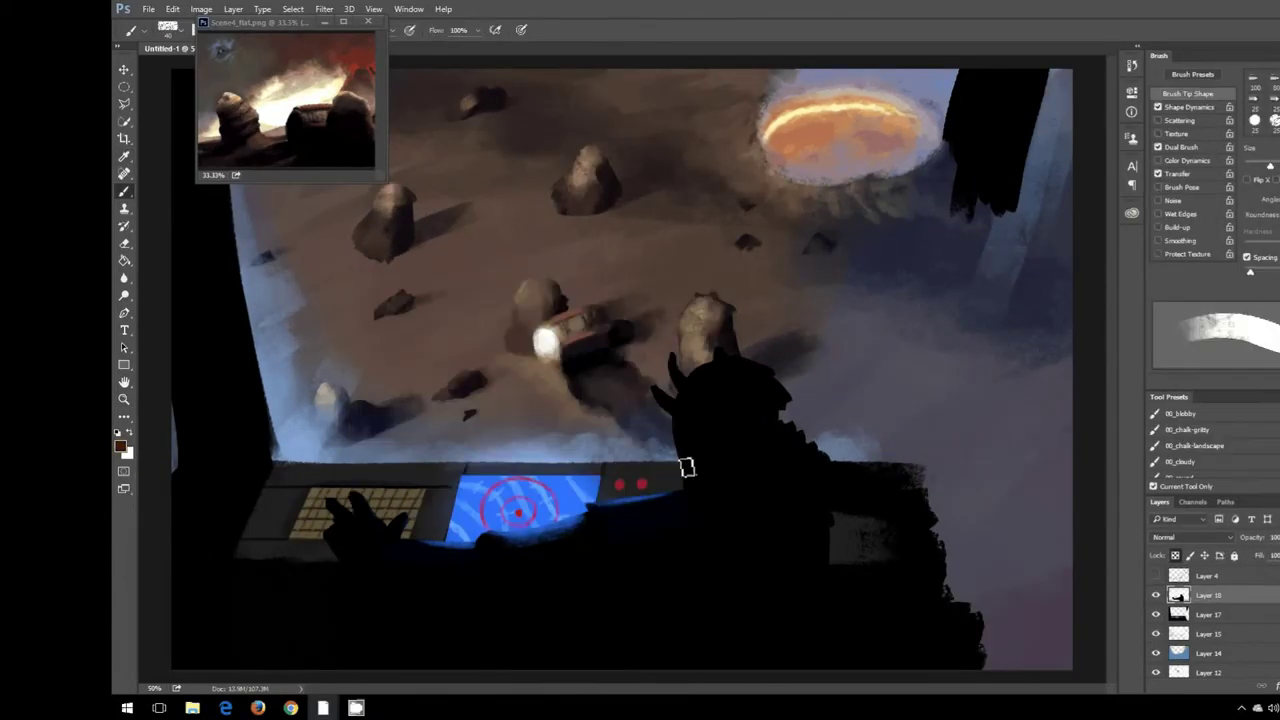
key("i")
key("F6")
key("Return")
key("b")
key("bracketleft")
key("bracketleft")
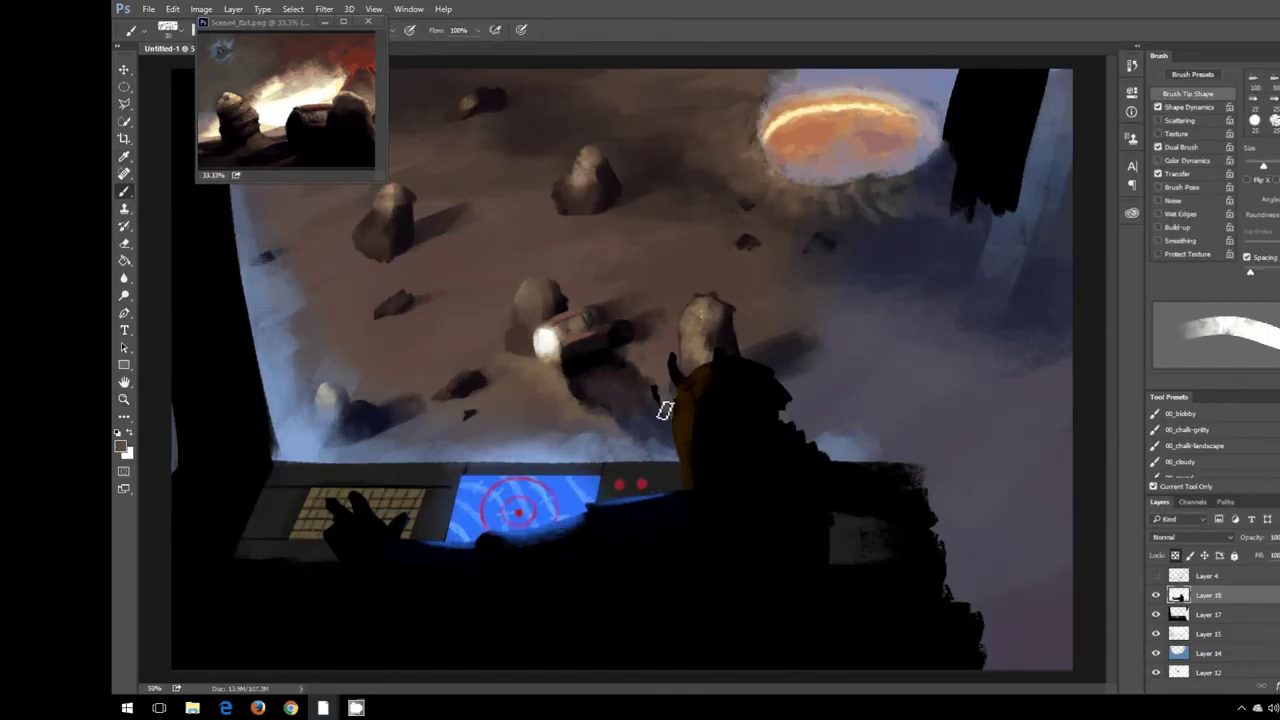
Step: Colour the pilot's horns grey-brown and add dark stripes across the forehead
left_click(682, 368, "alt")
scroll(682, 362, "down", 1)
scroll(686, 375, "up", 2)
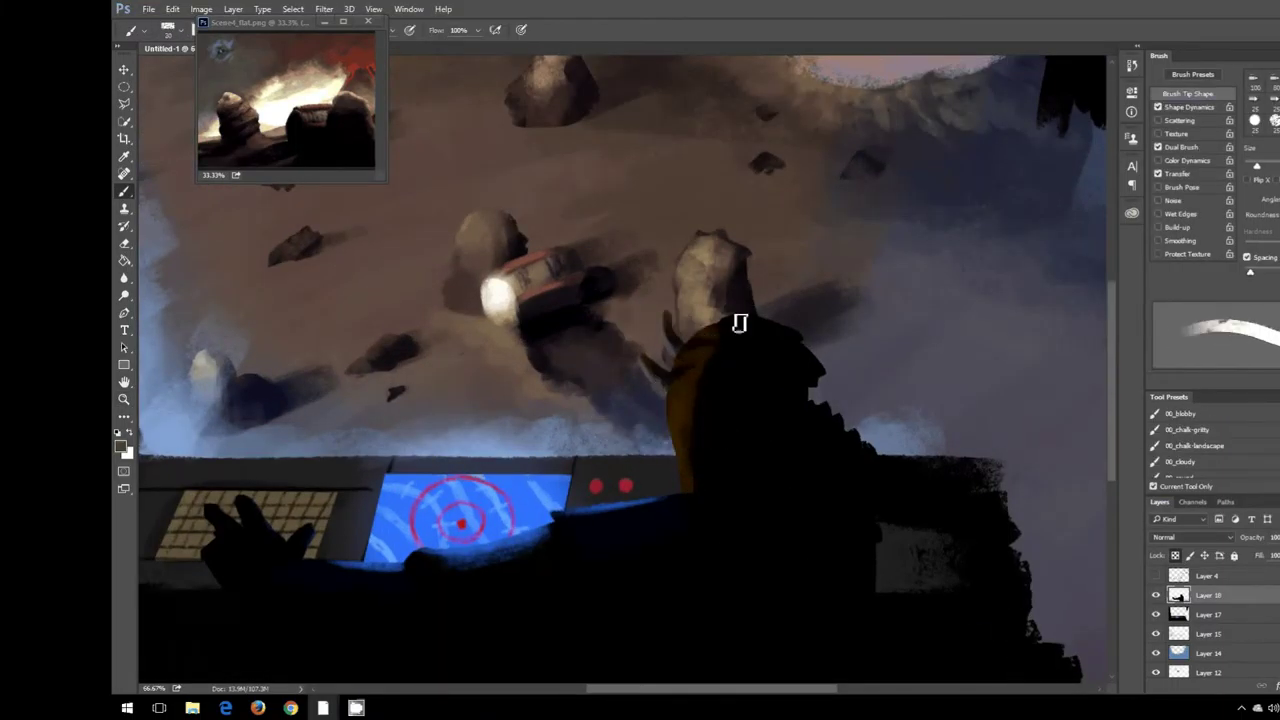
scroll(740, 325, "down", 2)
scroll(703, 417, "up", 1)
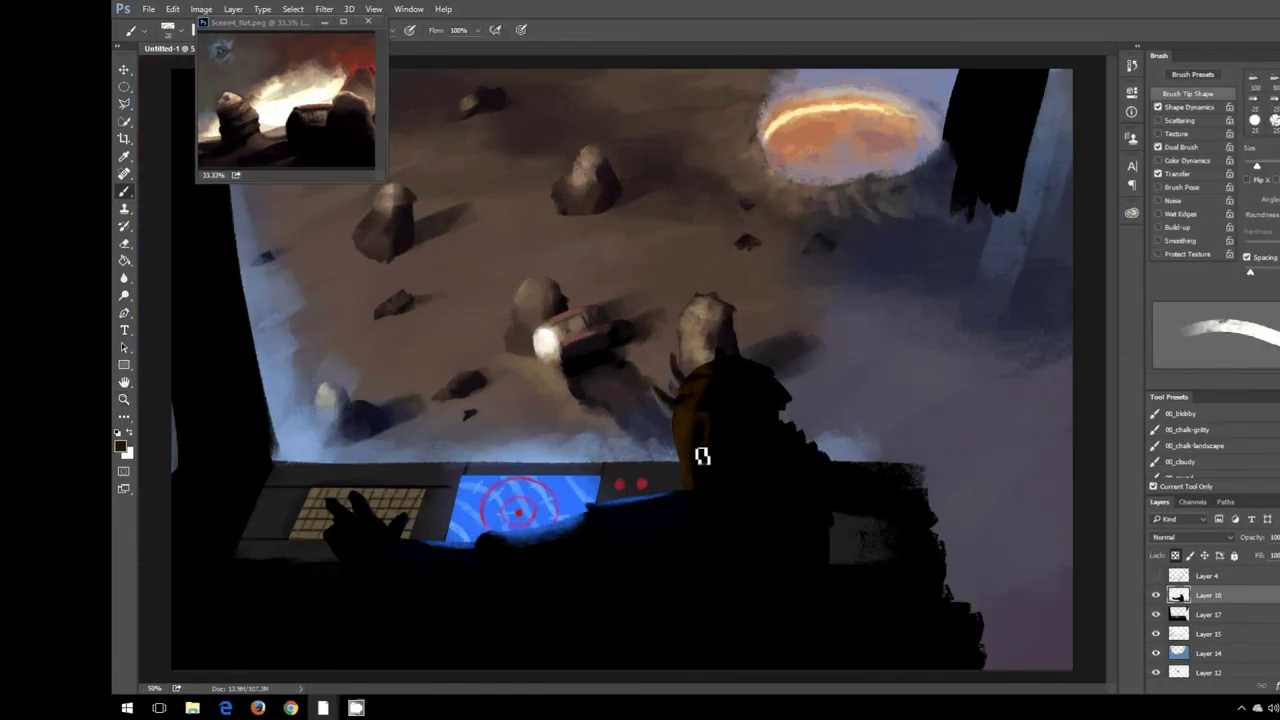
Step: Refine the shading of the pilot's face and head with dark tones sampled from the face
left_click(695, 423, "alt")
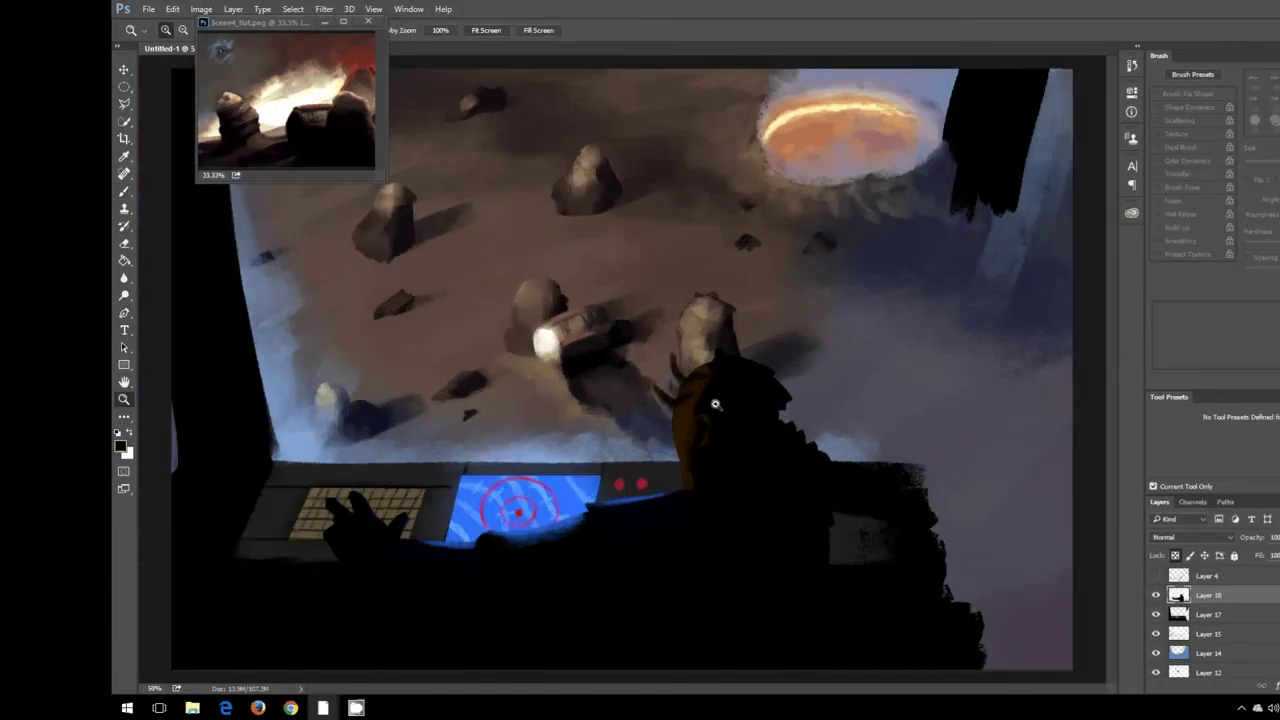
left_click(695, 413, "alt")
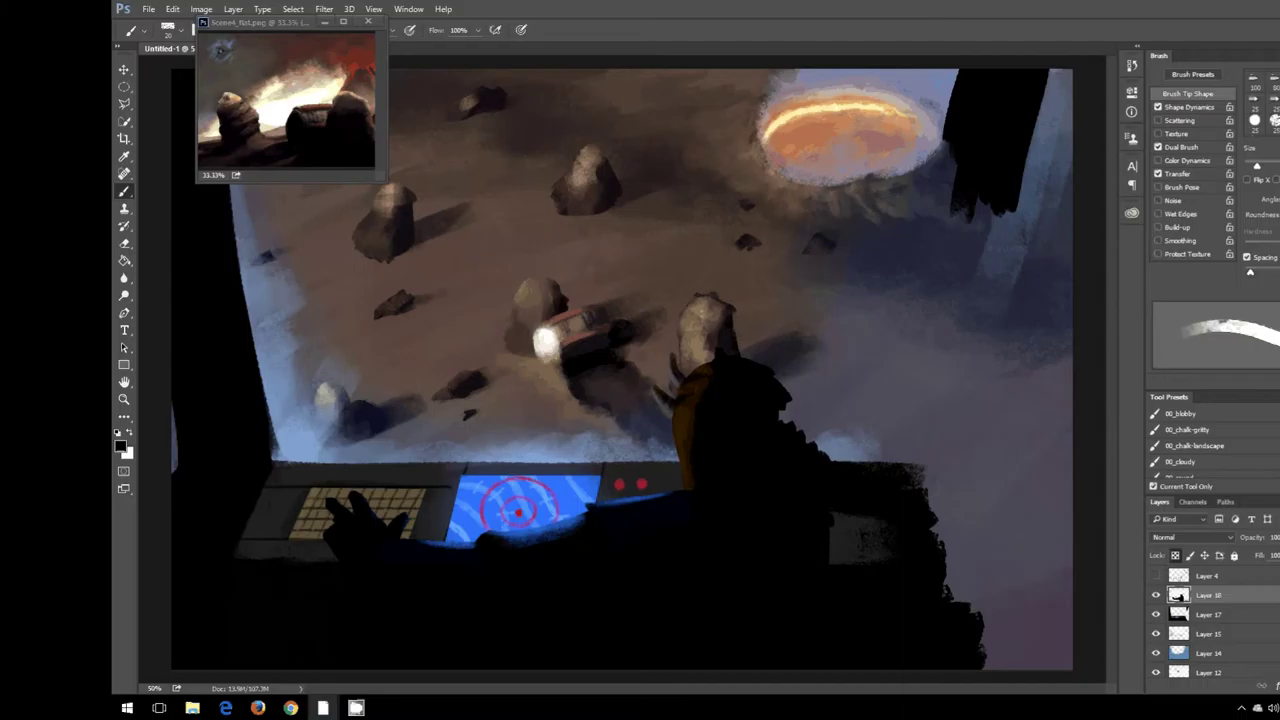
key("bracketleft")
left_click(687, 436, "alt")
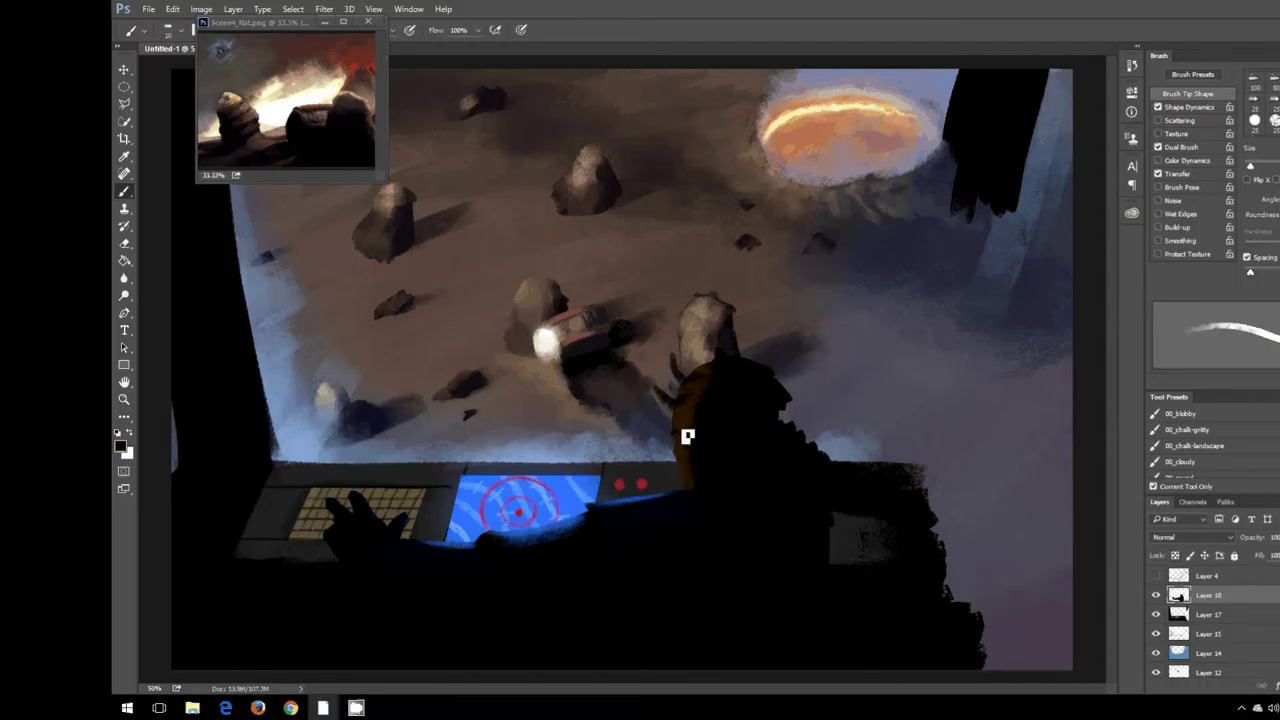
key("bracketright")
key("bracketright")
key("bracketright")
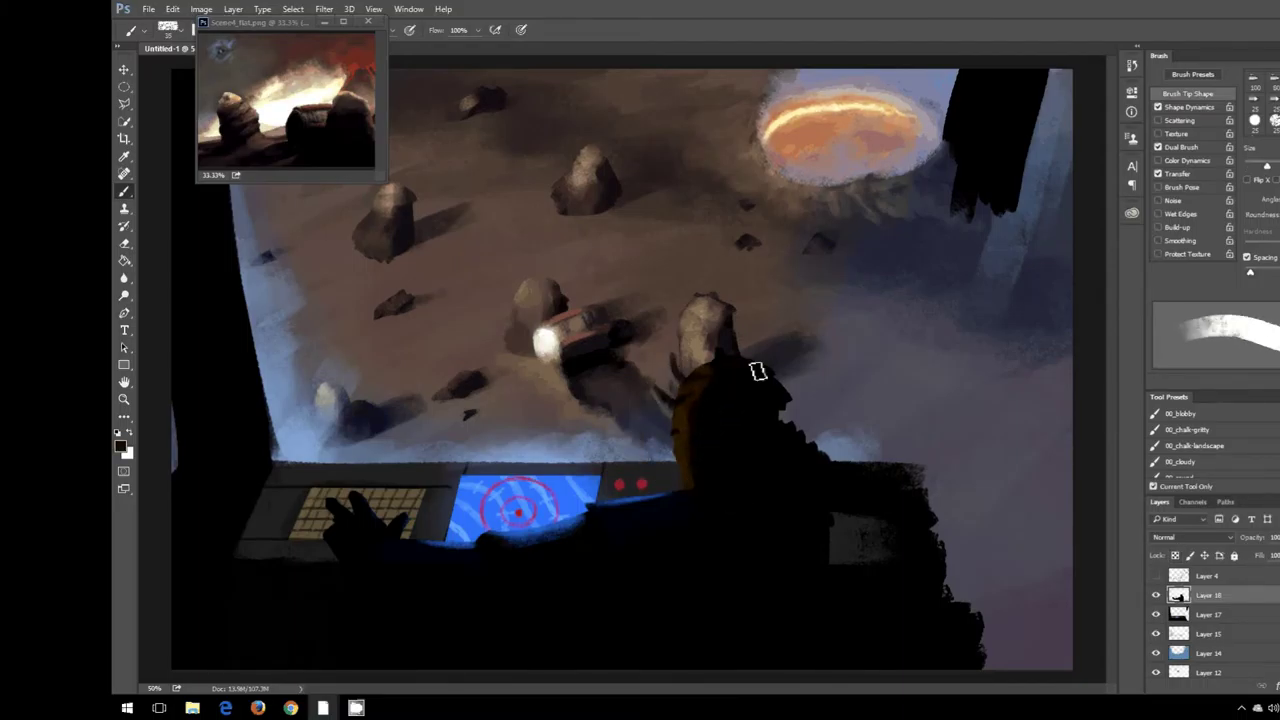
Step: Paint the pilot's ear on the side of the head in an orange-brown sampled from the face
key("z")
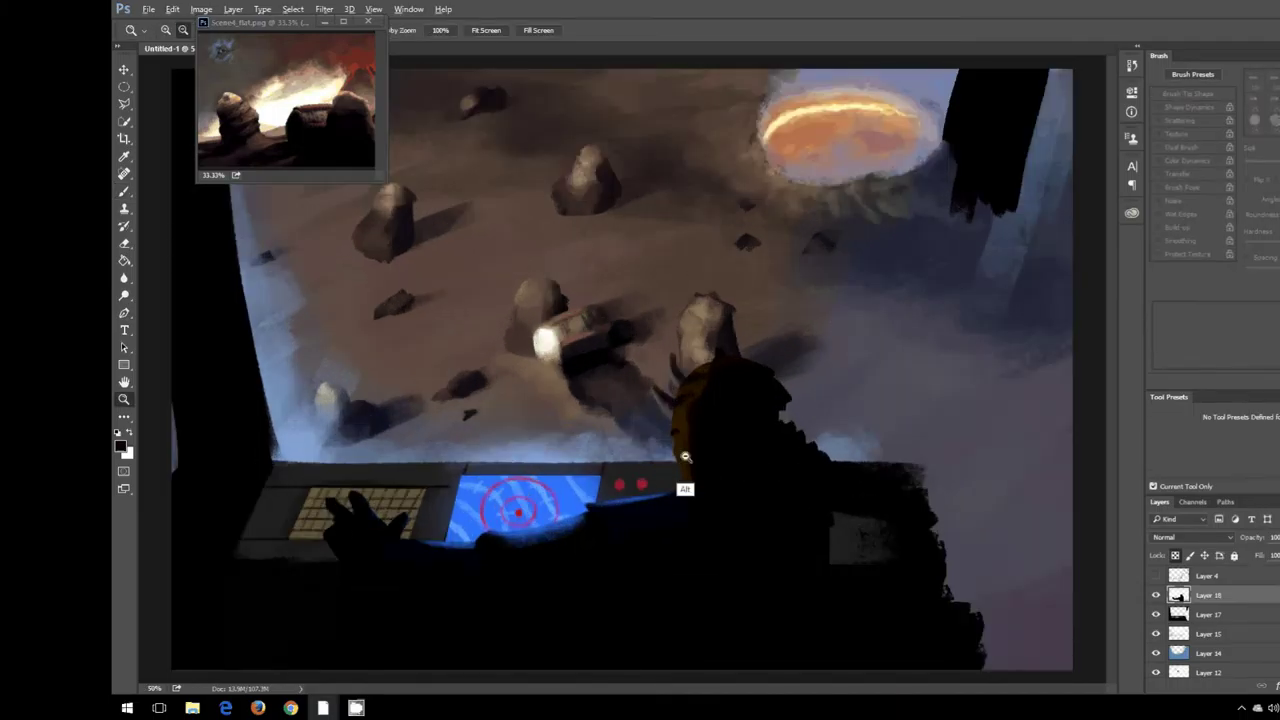
left_click(685, 457)
left_click(688, 448, "alt")
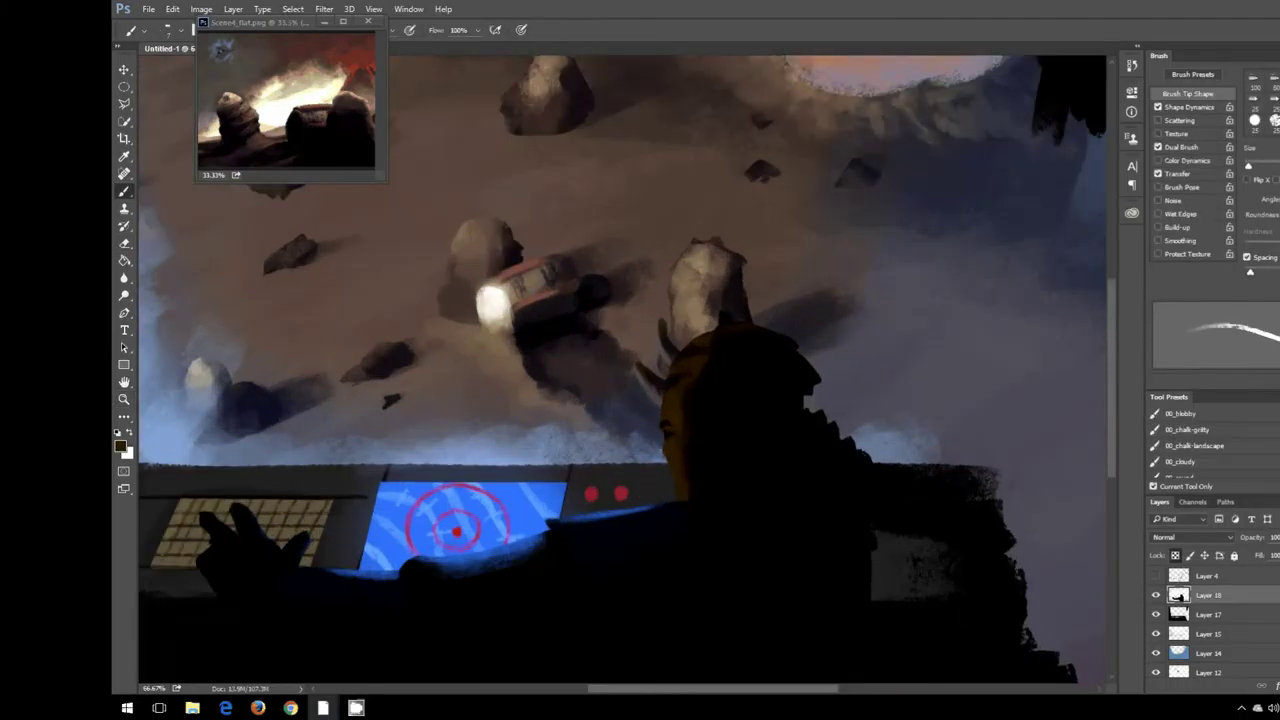
left_click_drag(688, 464, 712, 420)
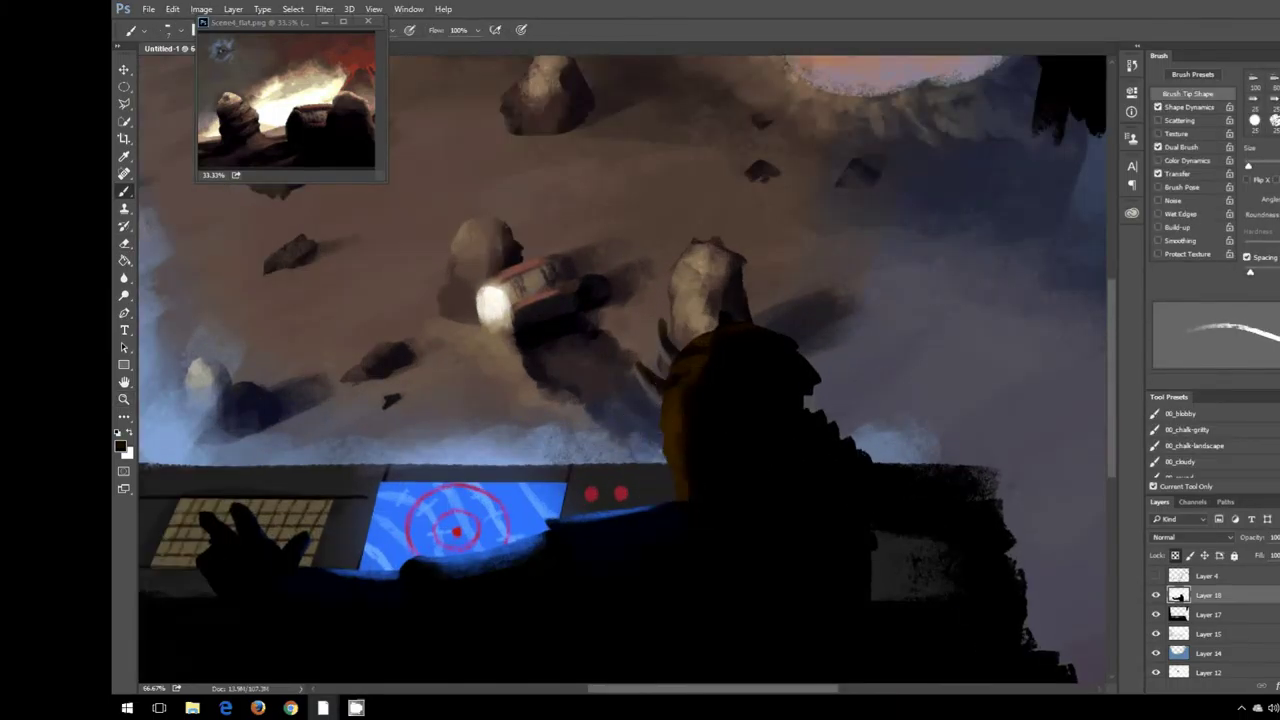
left_click(693, 447, "alt")
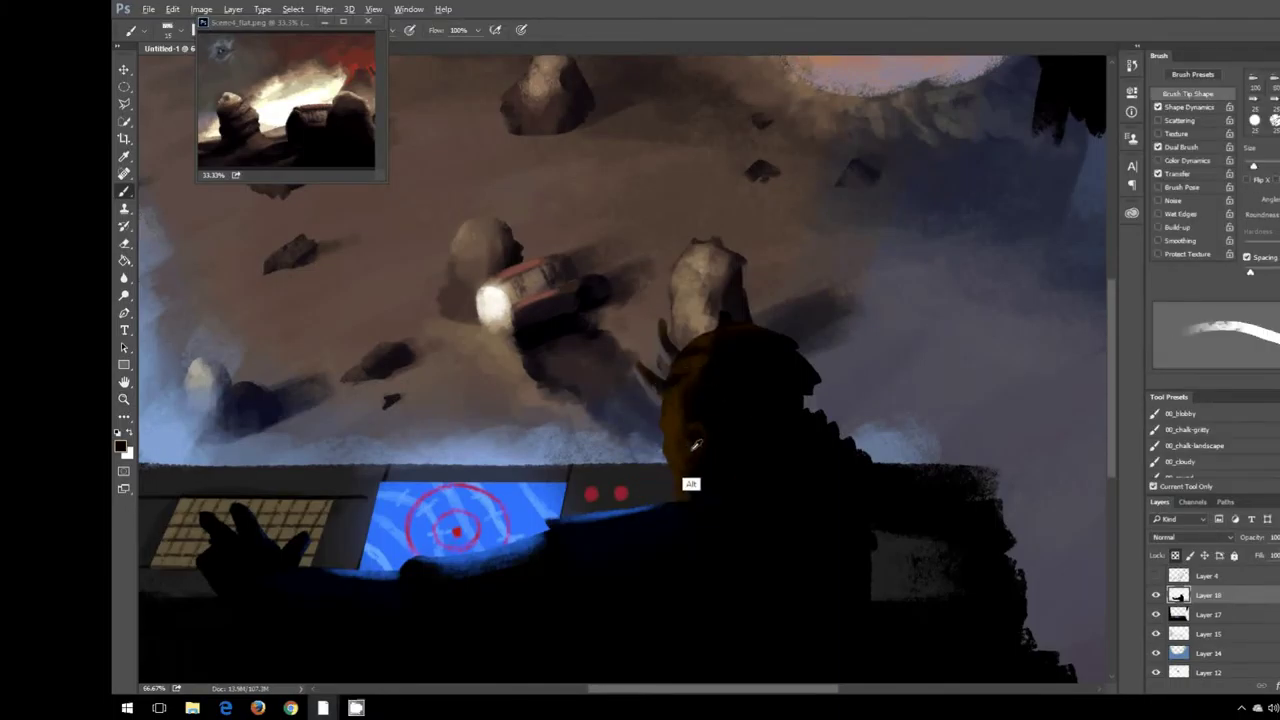
key("z")
left_click(693, 447, "alt")
left_click(697, 467)
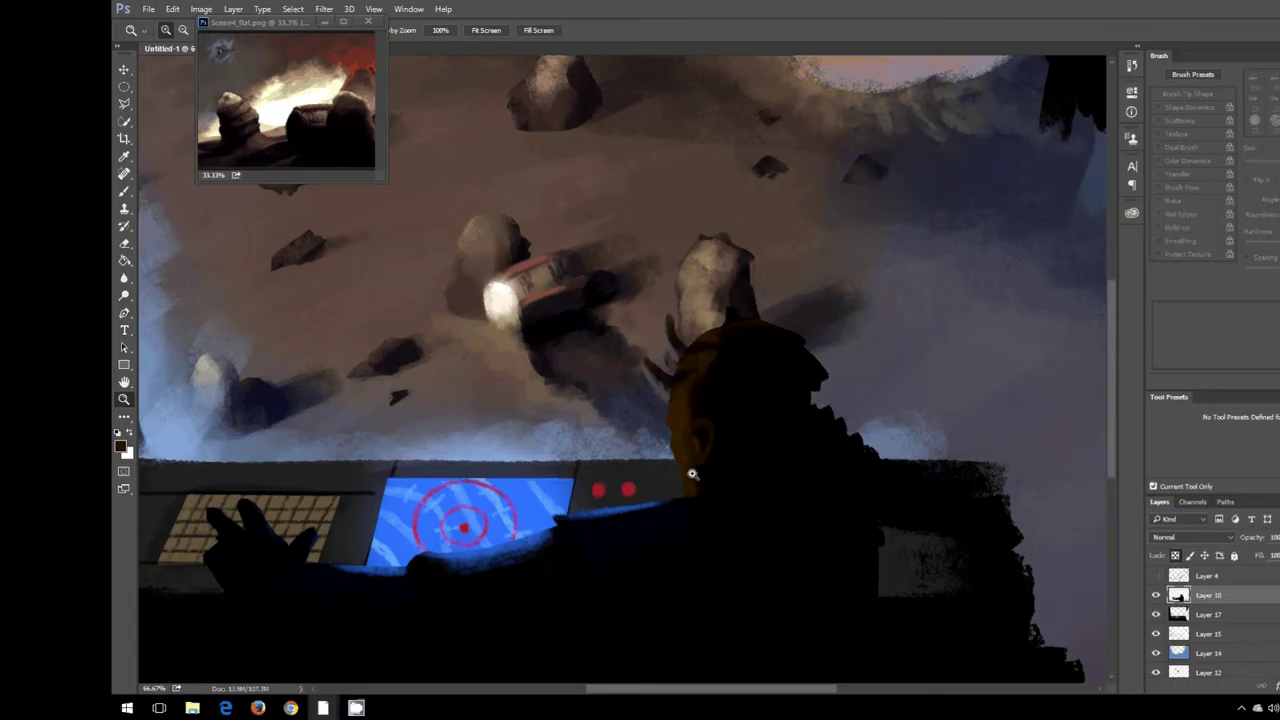
Step: Paint blue rim light along the pilot's horns and the front edge of the face, using the screen's blue
key("b")
left_click(547, 533, "alt")
left_click_drag(646, 371, 672, 340)
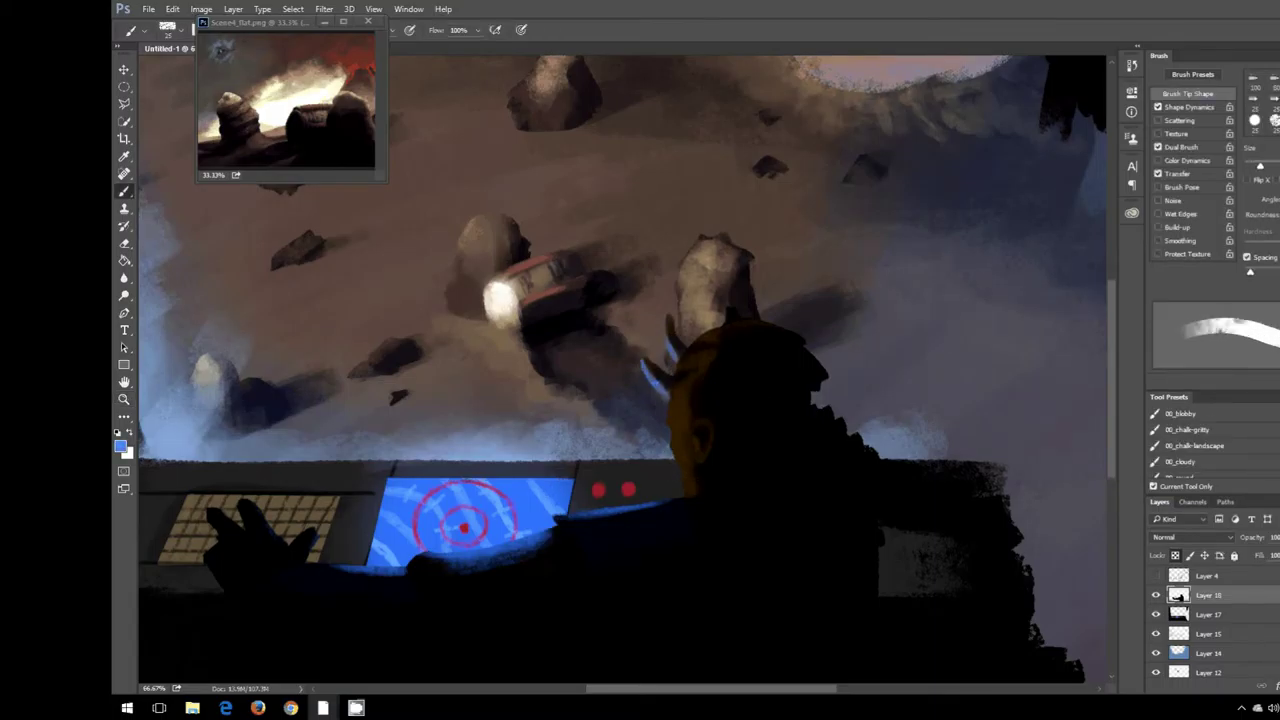
Step: Block in the hooded figure's silhouette in black on a new layer above the pilot, following the line art, and hide the line art
scroll(800, 543, "down", 2)
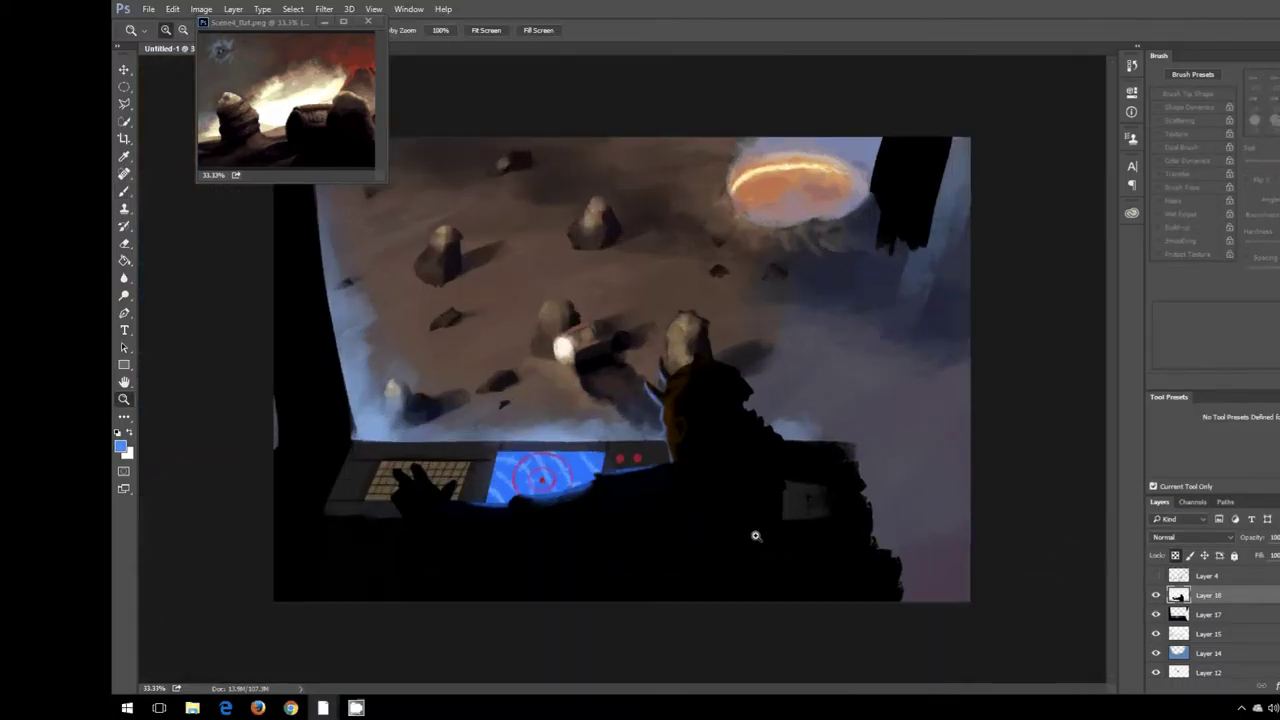
scroll(755, 409, "up", 1)
scroll(784, 444, "down", 2)
left_click(565, 517, "alt")
key("alt+bracketleft")
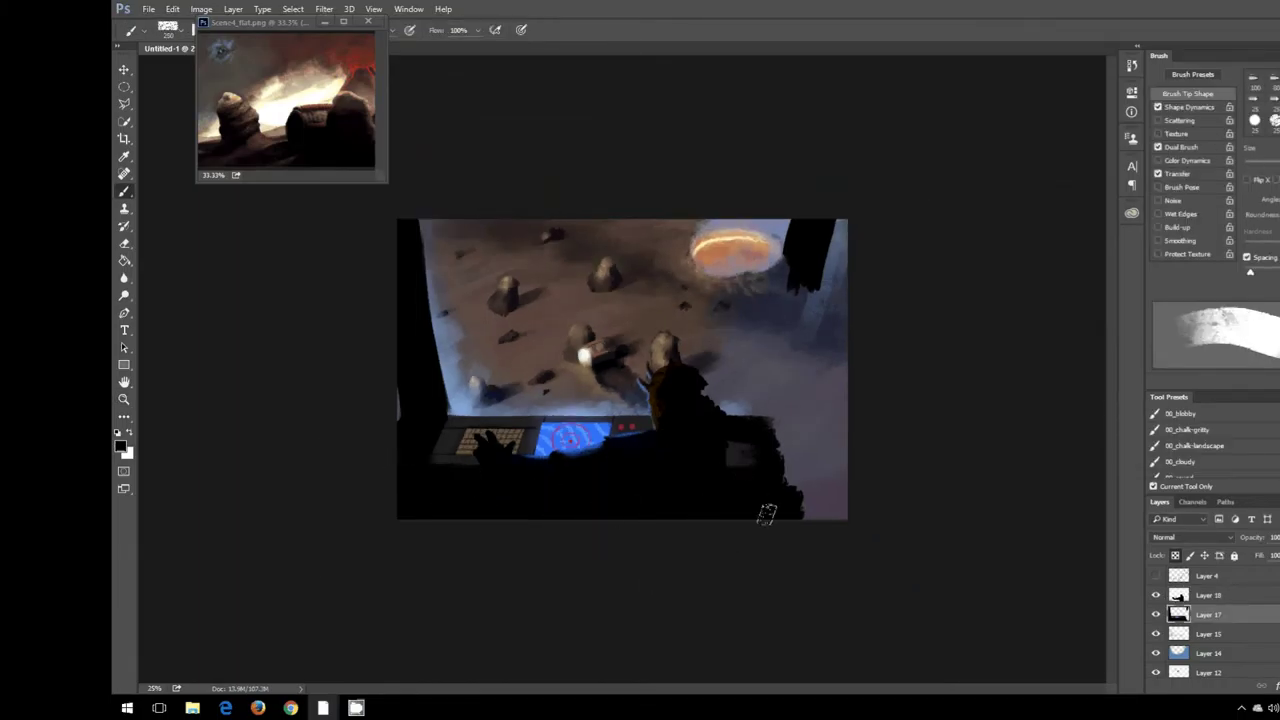
key("z")
left_click(580, 568)
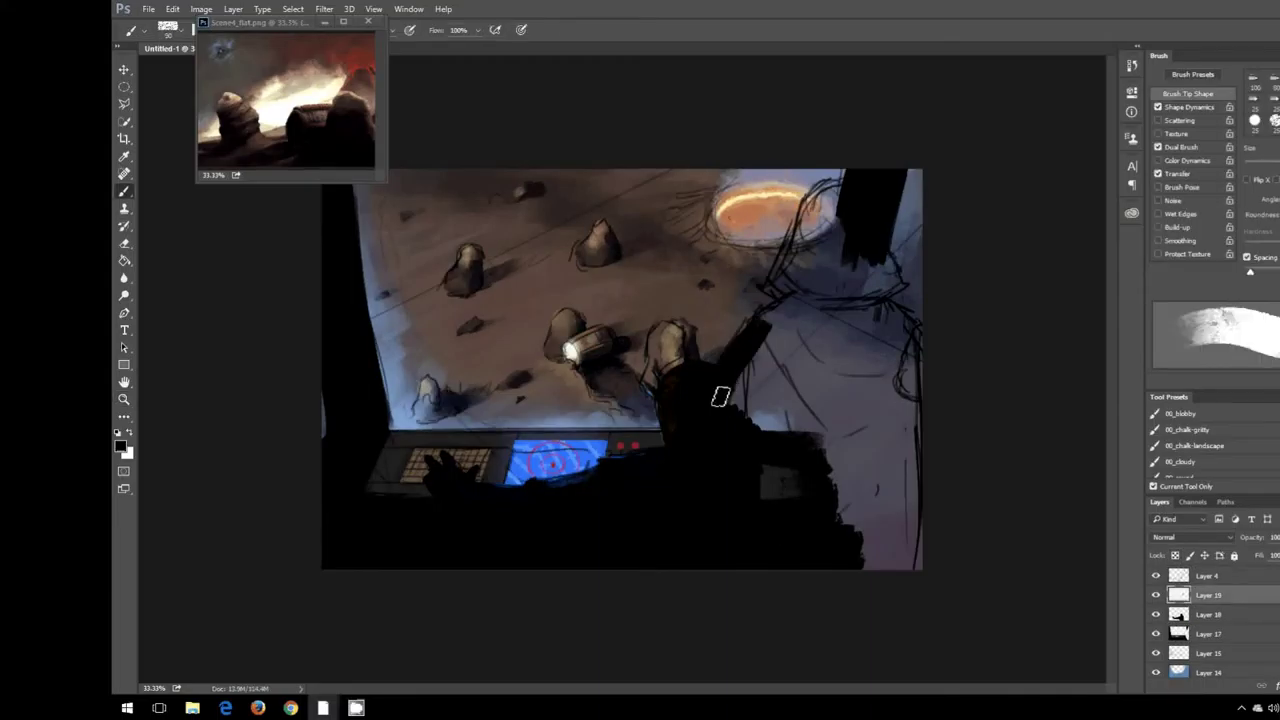
mouse_move(731, 389)
left_mouse_down()
mouse_move(913, 409)
mouse_move(792, 316)
mouse_move(846, 354)
mouse_move(908, 338)
mouse_move(799, 244)
mouse_move(906, 297)
mouse_move(818, 232)
mouse_move(841, 292)
mouse_move(900, 290)
left_mouse_up()
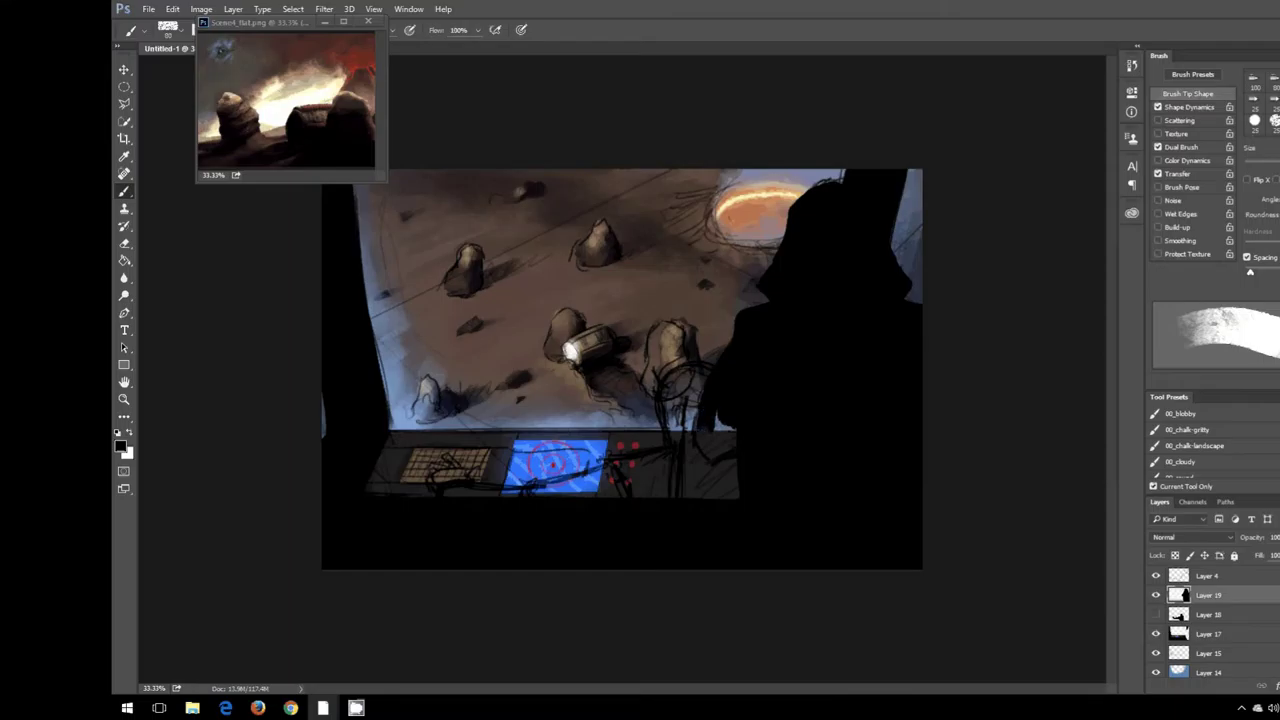
left_click(1156, 576)
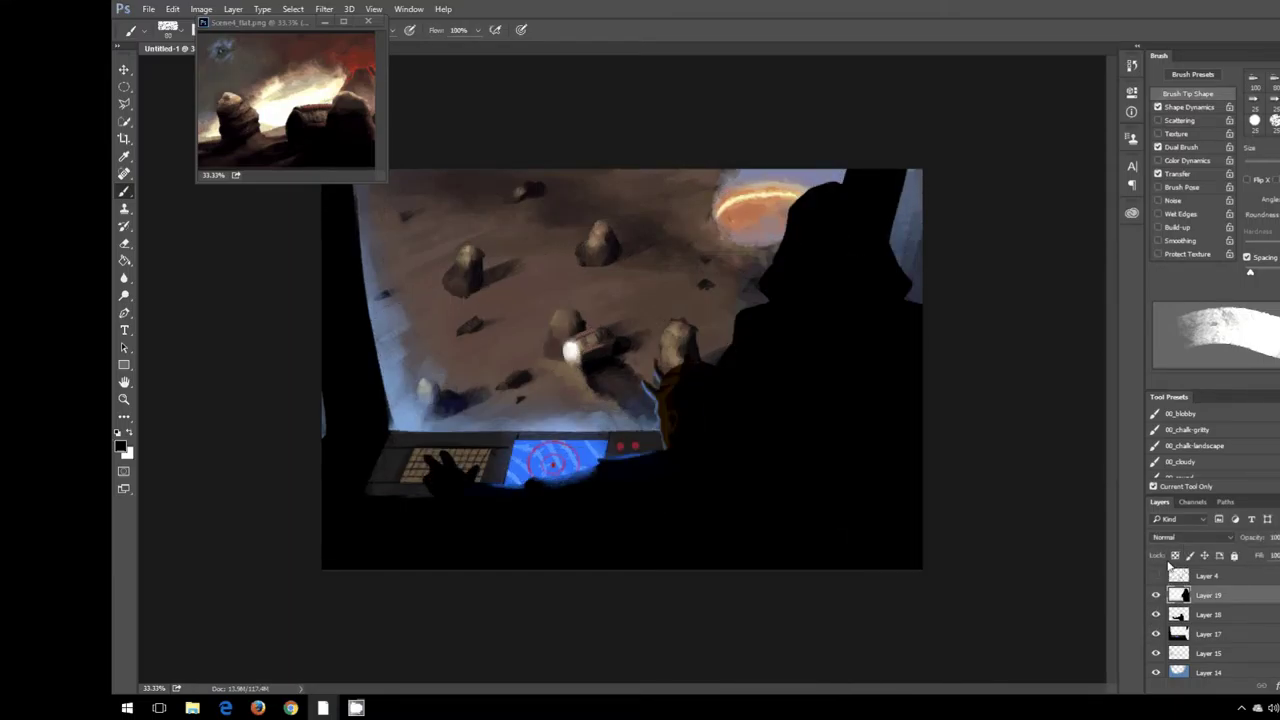
Step: Paint thin blue rim light along the back edge of the hood and the shoulder of the hooded figure
left_click(737, 257, "alt")
left_click(742, 355, "alt")
left_click(862, 265, "alt")
mouse_move(900, 290)
left_mouse_down()
mouse_move(877, 194)
mouse_move(937, 329)
left_mouse_up()
left_click(793, 268, "alt")
Step: Touch up the console surface around the screen on Layer 17 with dark tones sampled from the painting
key("bracketright")
key("bracketright")
key("bracketright")
key("ctrl+plus")
left_click(434, 504, "ctrl")
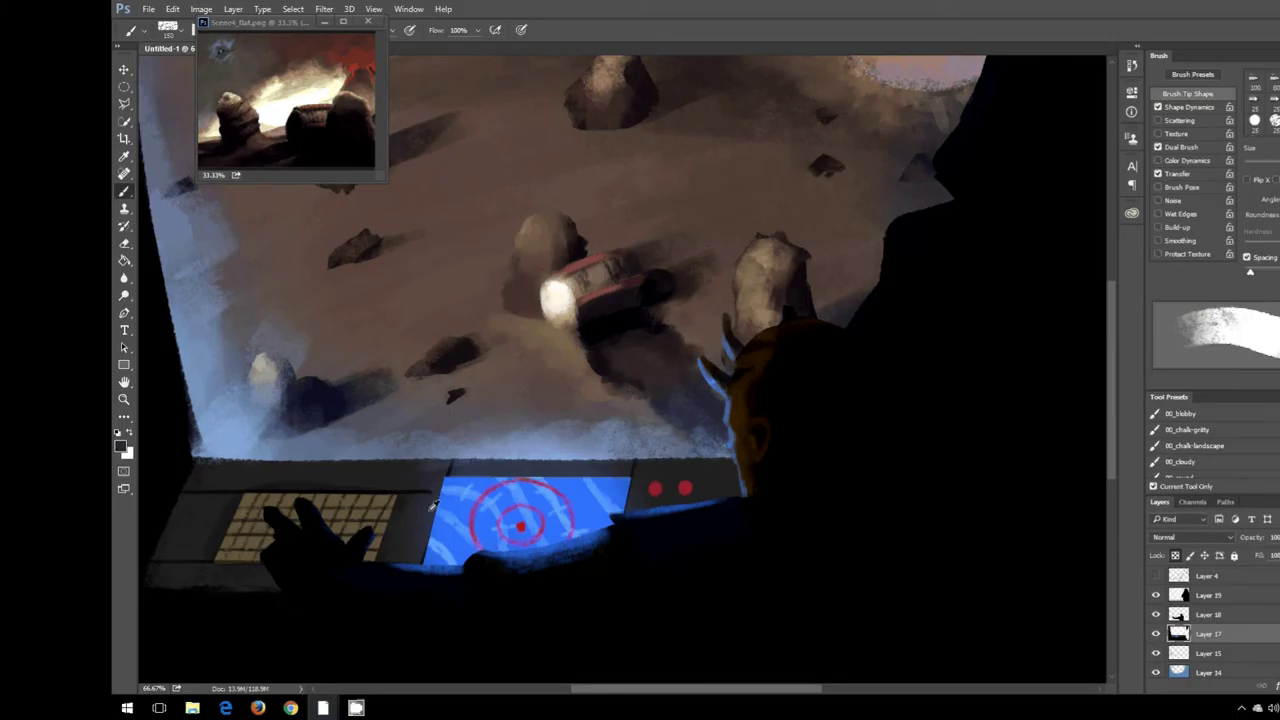
left_click_drag(839, 521, 789, 507)
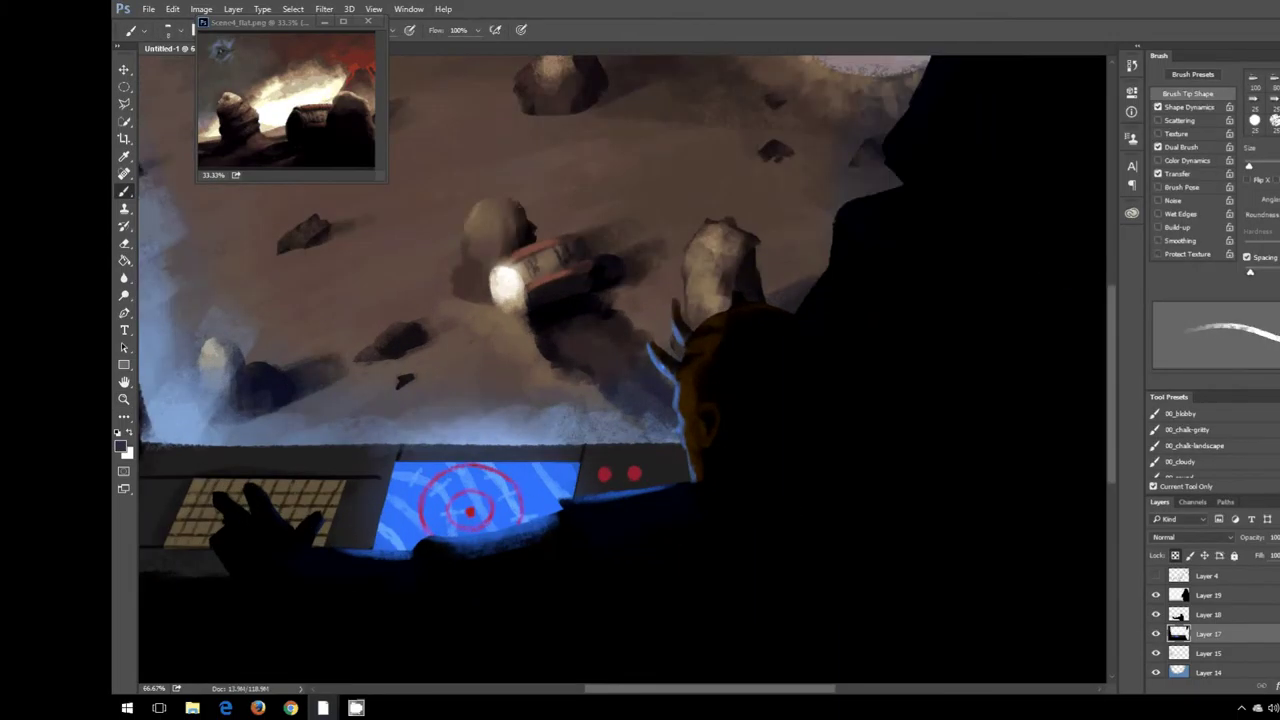
left_click(726, 553, "alt")
key("b")
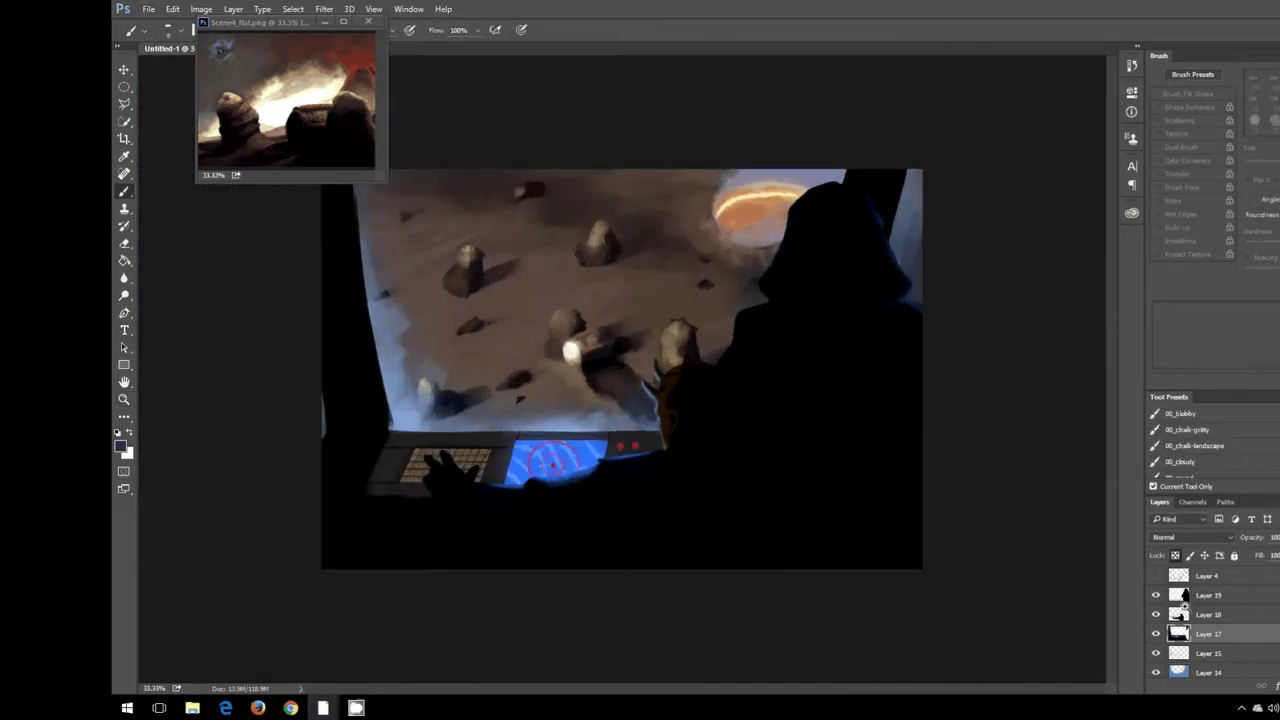
Step: Paint round red lights on the dark window pillars at both sides of the cockpit, moving the reference image clear of the canvas
left_click(357, 358)
left_click_drag(265, 22, 200, 26)
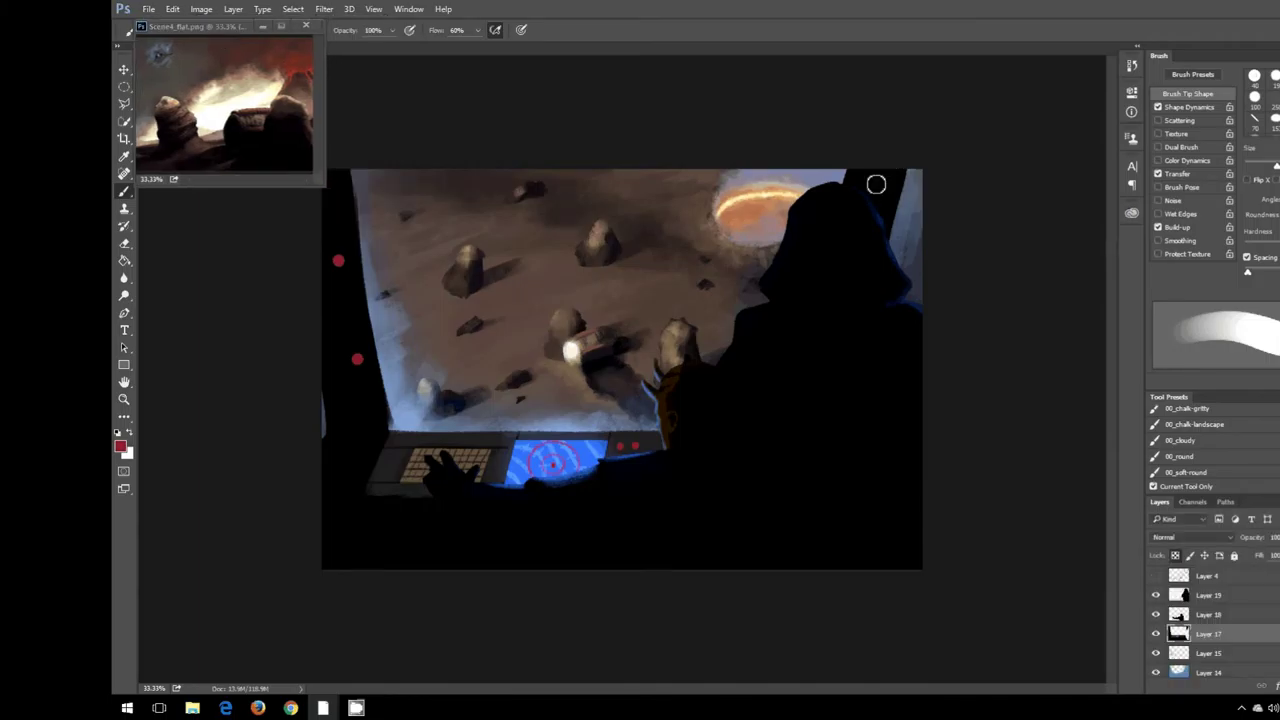
left_click(863, 176)
key("alt+bracketright")
key("alt+bracketright")
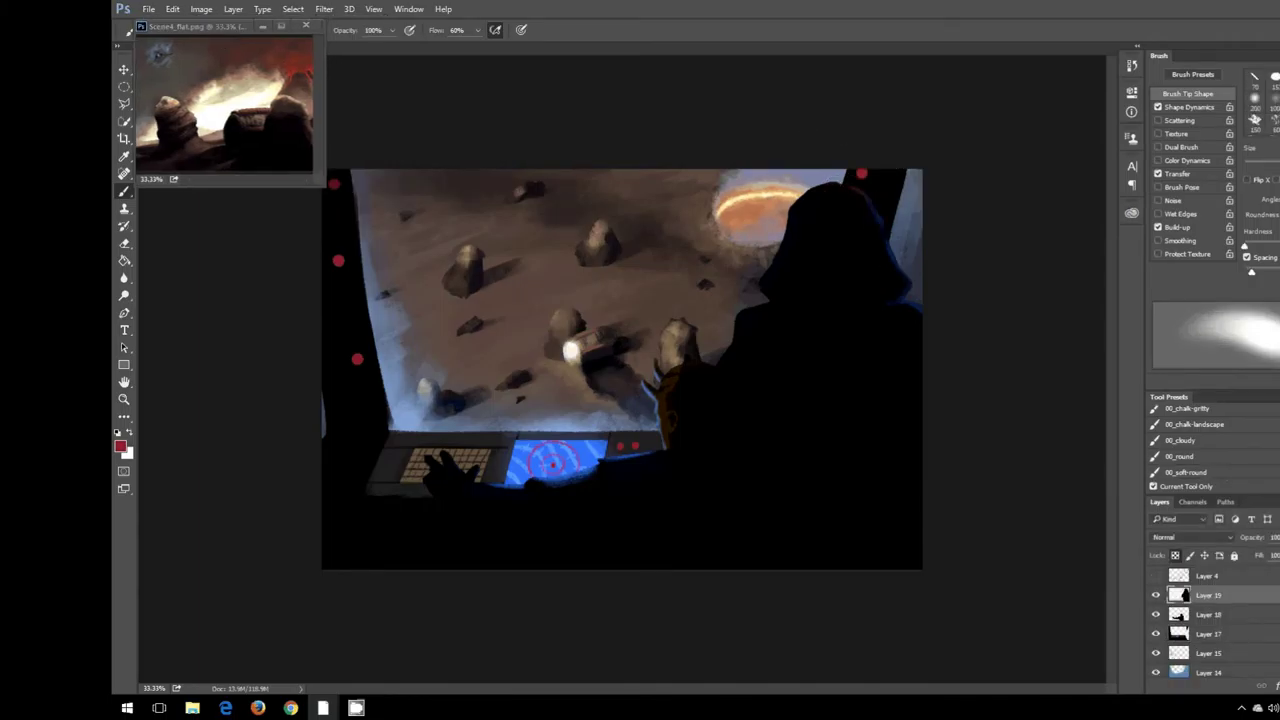
Step: Brighten the centres of the pillar lights on Layer 17 with a lighter pinkish red
key("alt+bracketleft")
key("alt+bracketleft")
left_click(120, 447)
left_click(663, 309)
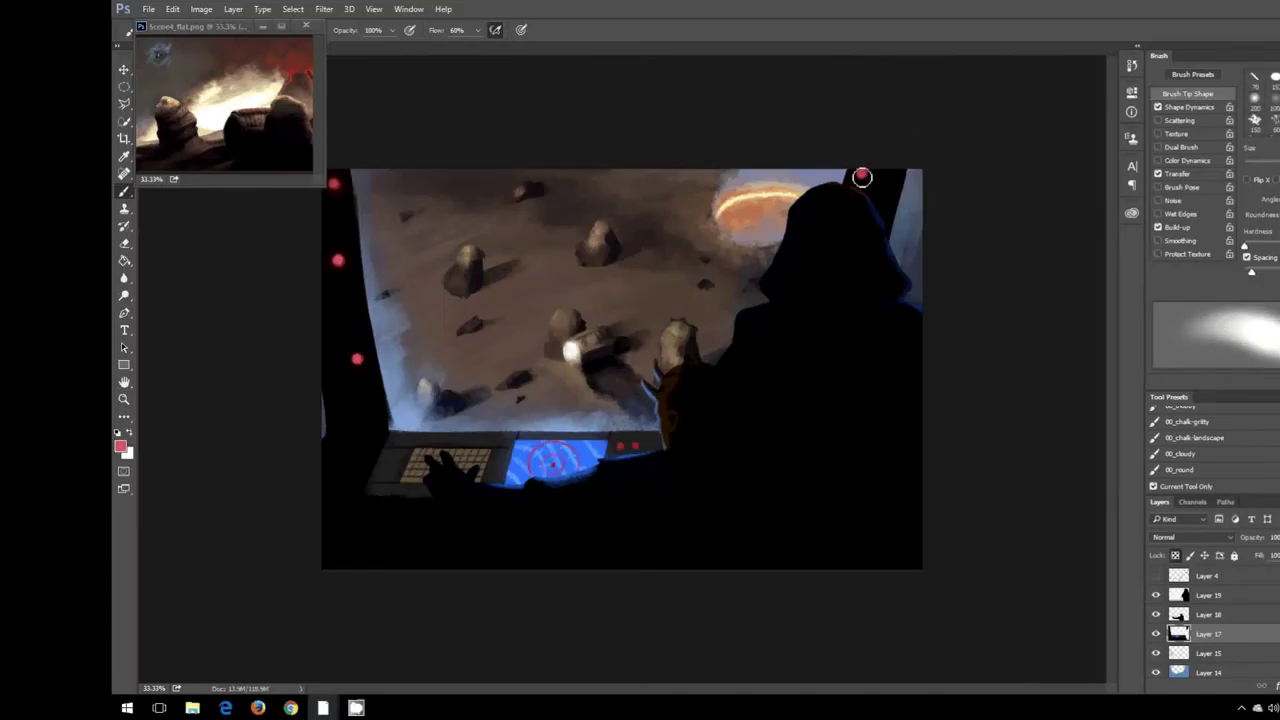
Step: Add a soft red glow around the two red console lights
key("z")
left_click(940, 486, "alt")
left_click(914, 514)
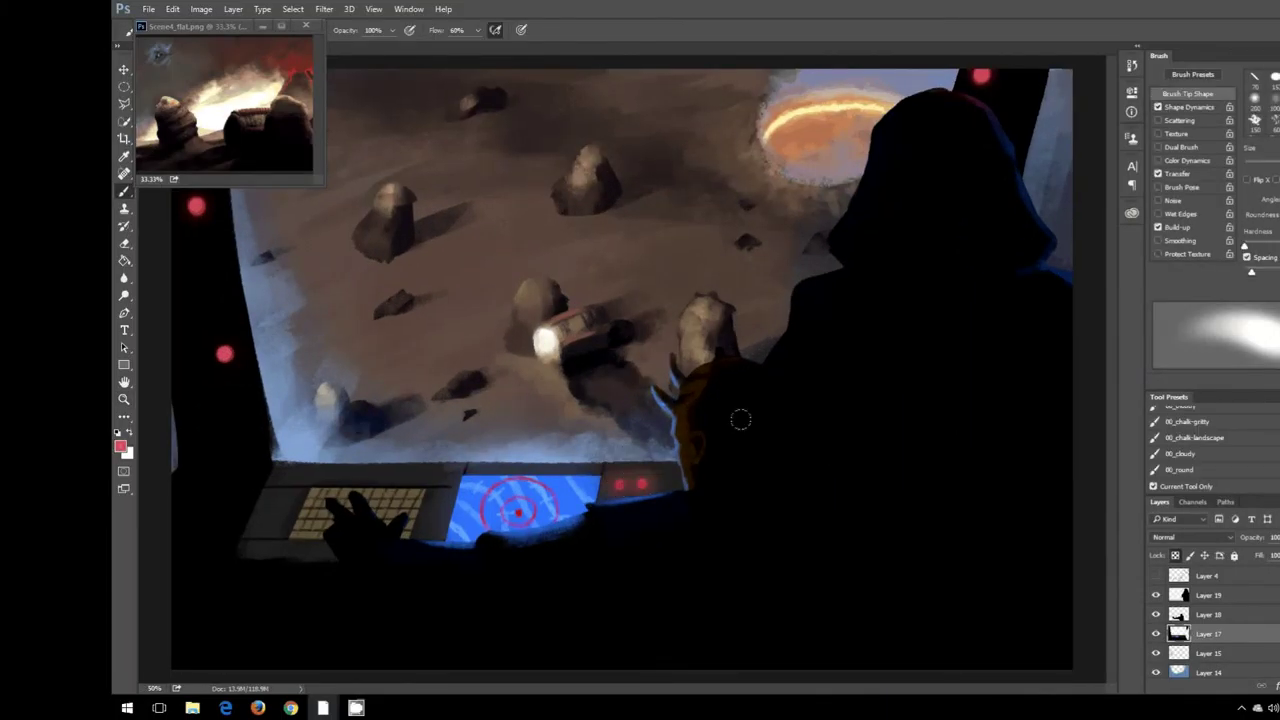
left_click(632, 589, "alt")
key("b")
key("d")
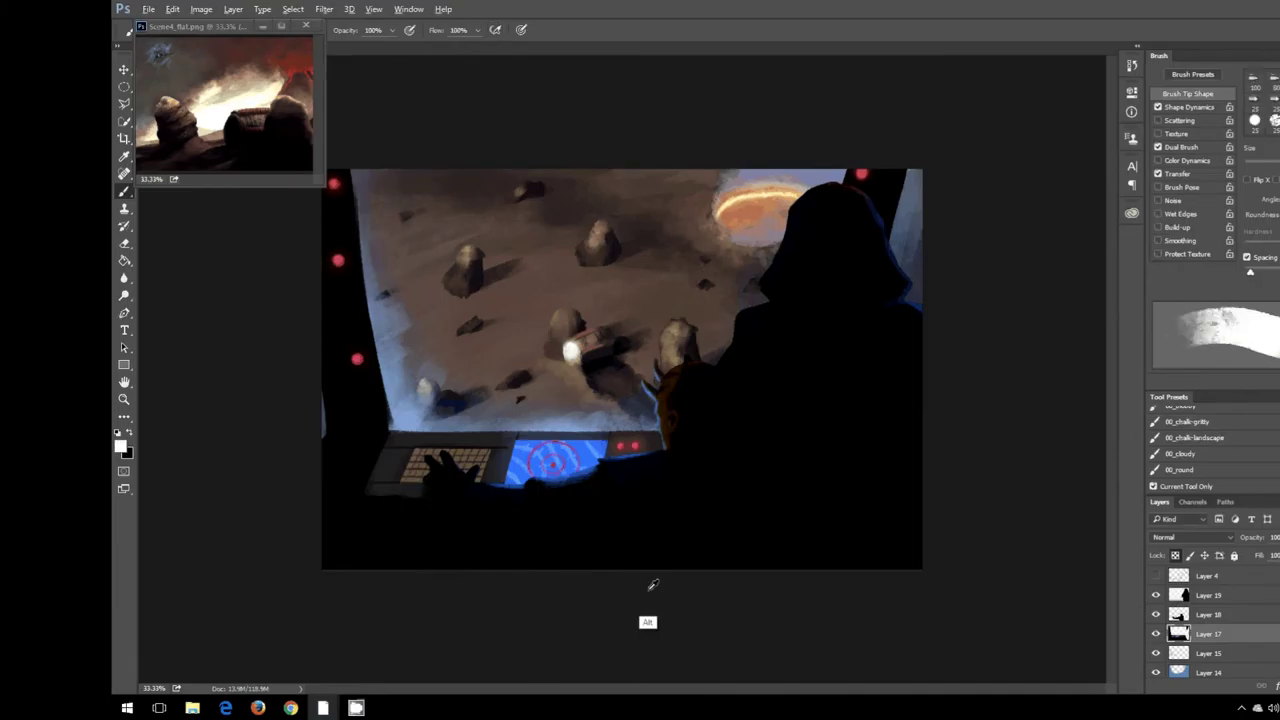
Step: Add a Brightness/Contrast adjustment layer above Layer 19, set brightness to 60 and adjust the contrast
key("z")
left_click(1252, 596)
left_click_drag(1030, 177, 1048, 177)
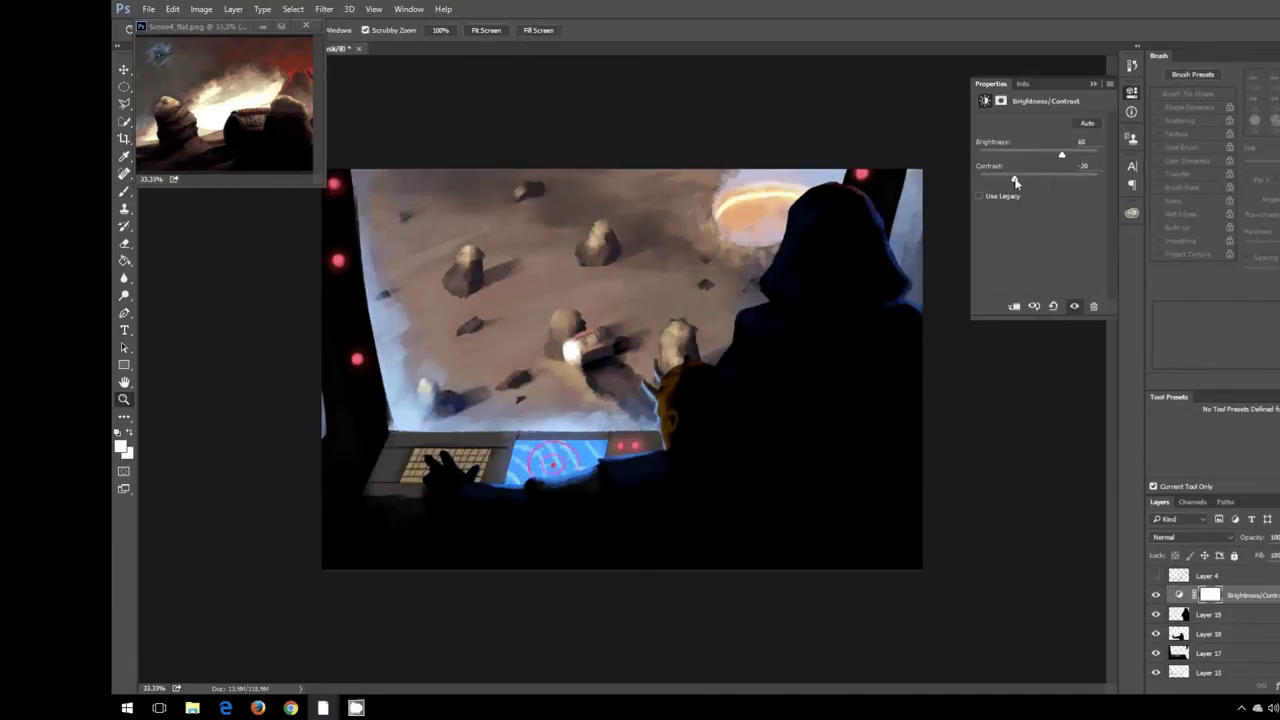
key("x")
Step: Add a Color Balance adjustment layer with highlights at +2 red, +13 green and +32 blue, placed below Brightness/Contrast
left_click(1268, 525)
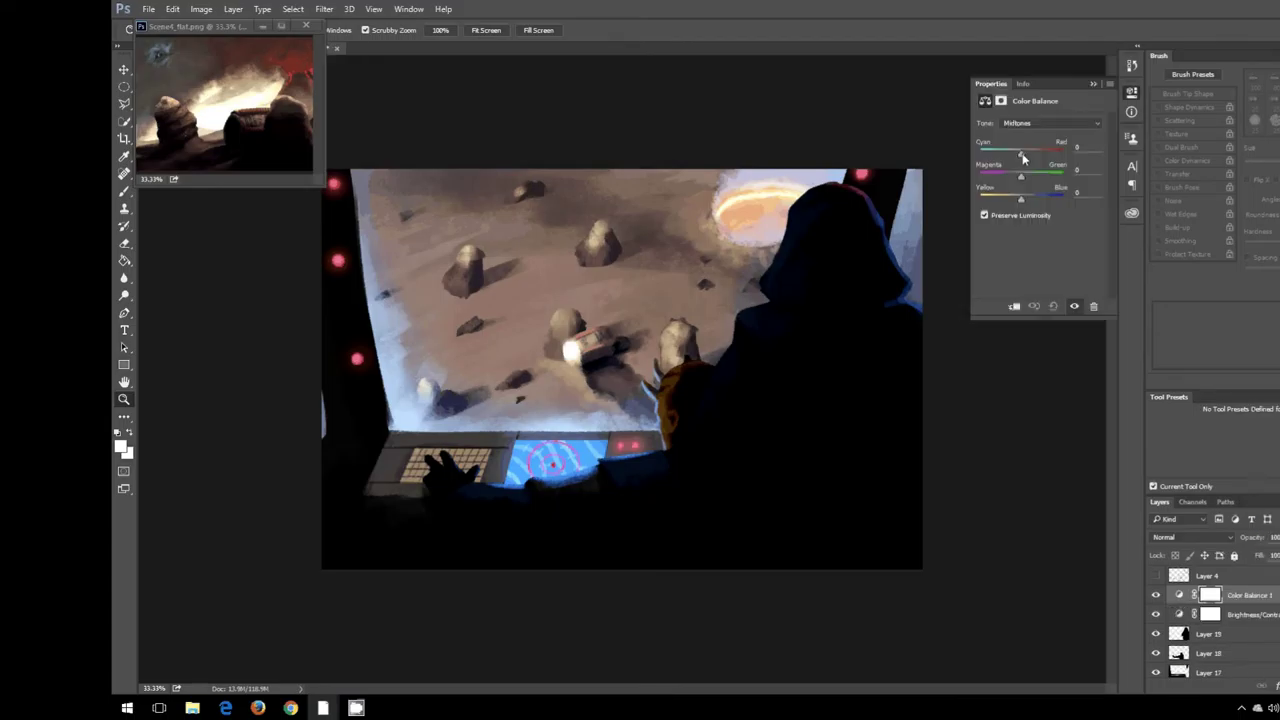
left_click(1050, 123)
left_click(1040, 121)
left_click(1050, 123)
left_click(1030, 159)
left_click_drag(1020, 152, 1040, 199)
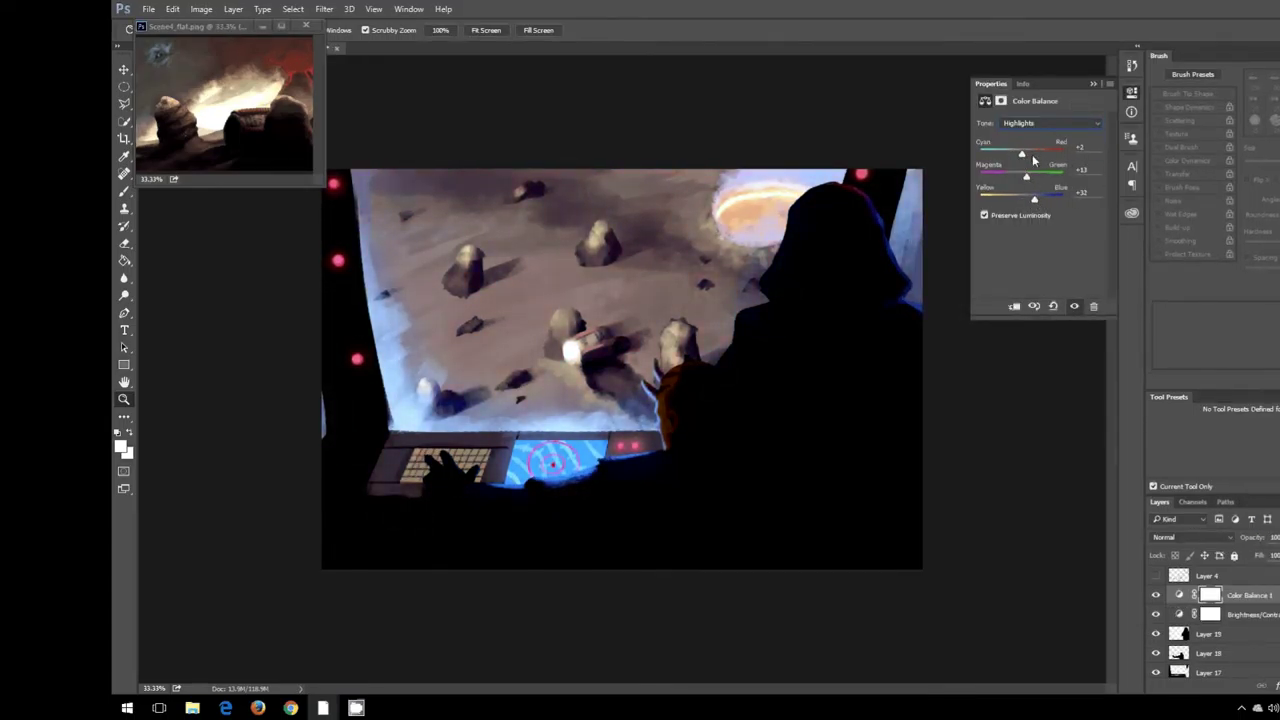
left_click_drag(1245, 595, 1245, 620)
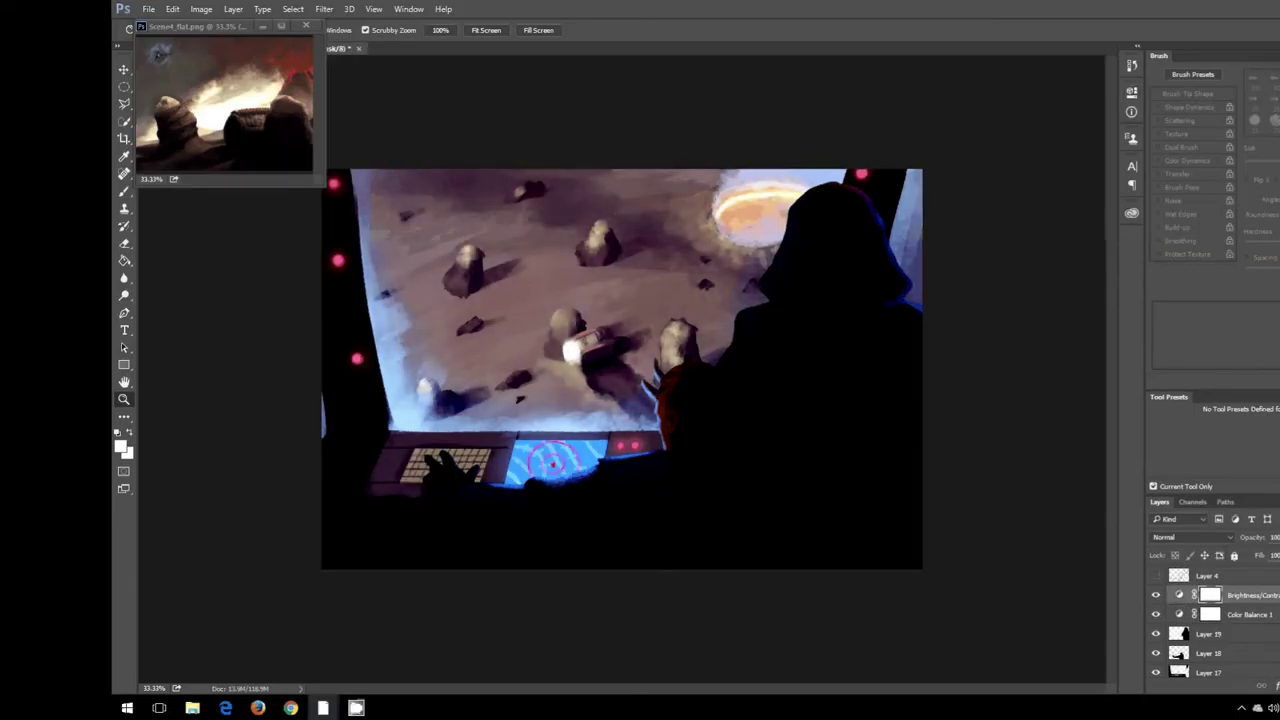
Step: Add a Levels adjustment layer that lightens the scene, and flatten the image into a single background layer
left_click(1111, 79)
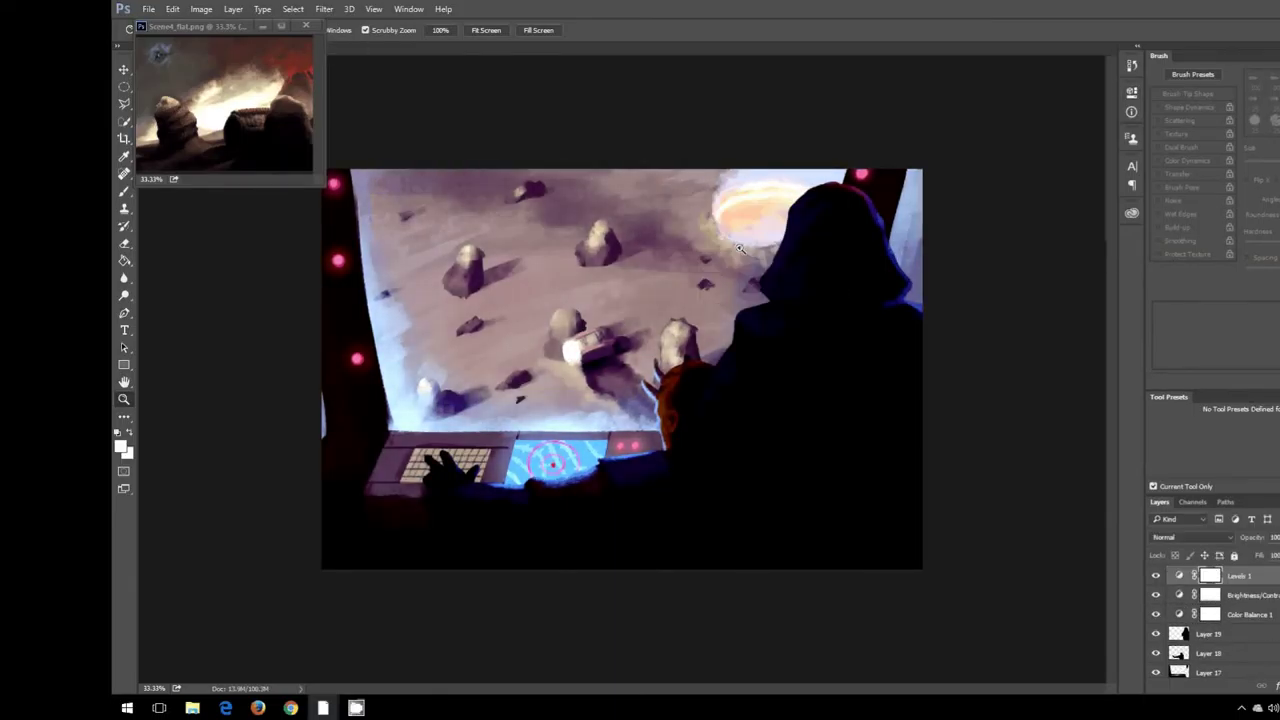
right_click(1240, 576)
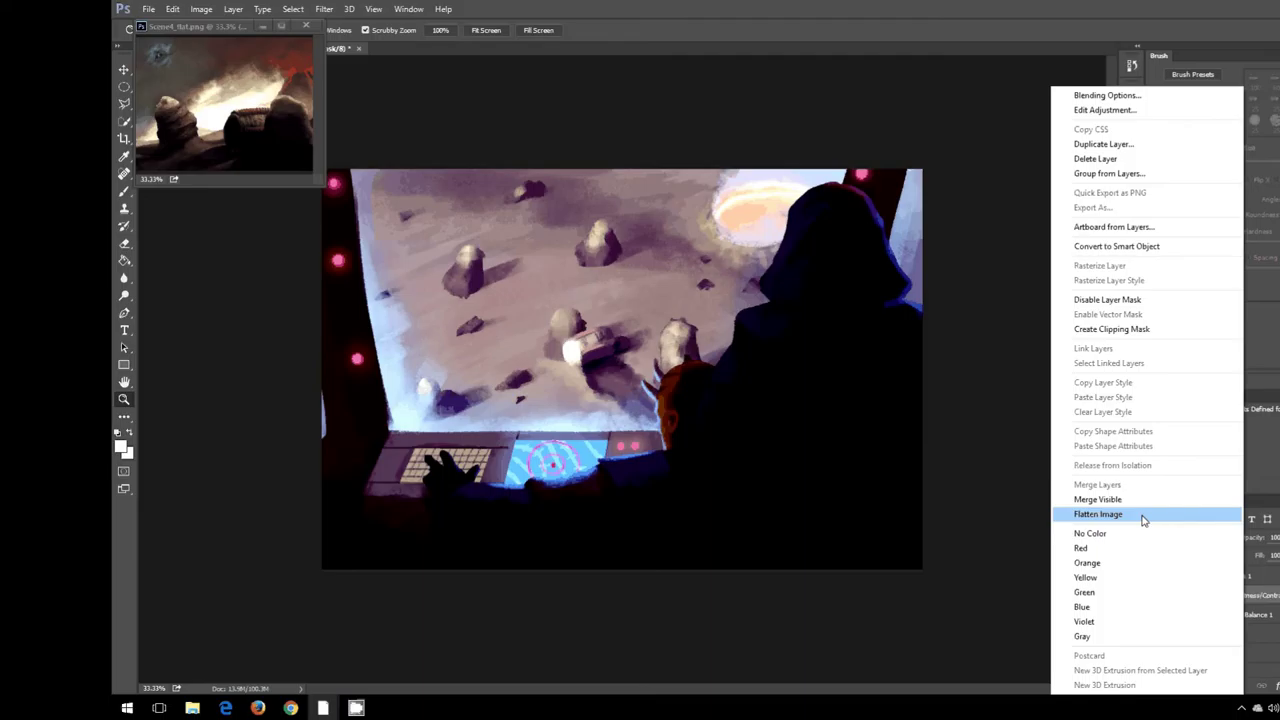
left_click(1098, 514)
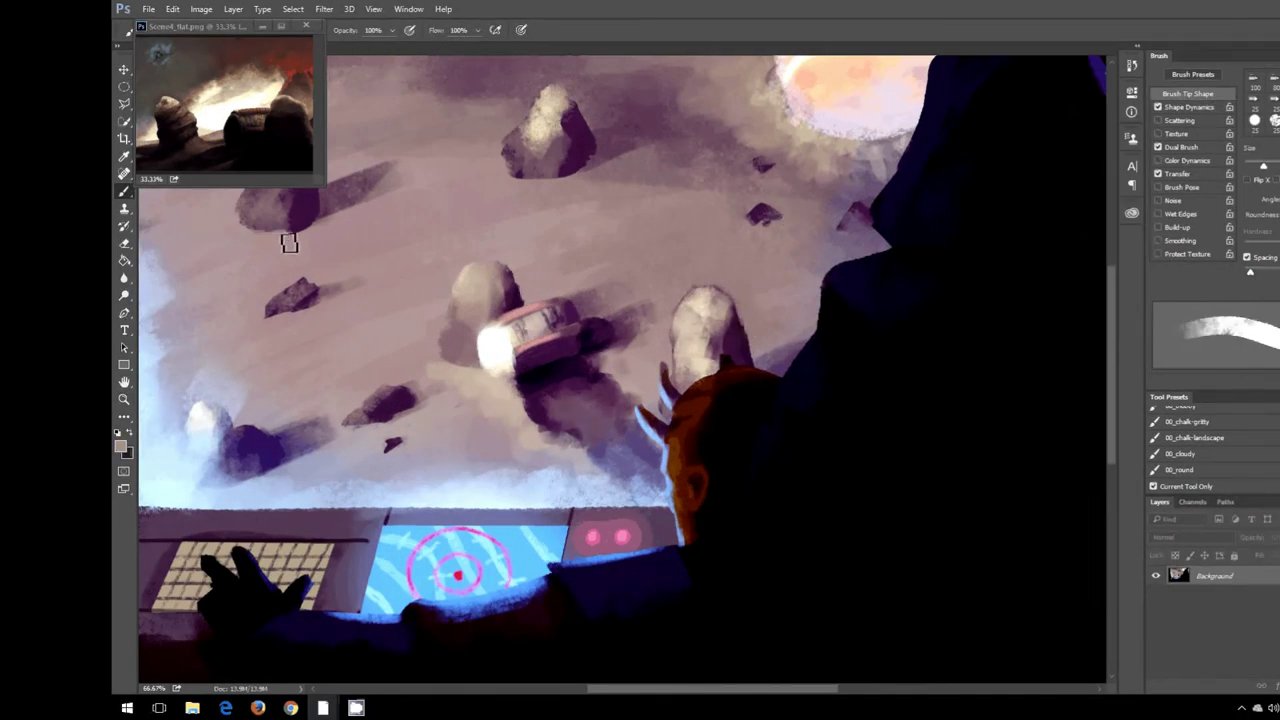
Step: Retouch the ground and the shaded sides of the upper rocks with mauve tones
left_click_drag(288, 243, 313, 250)
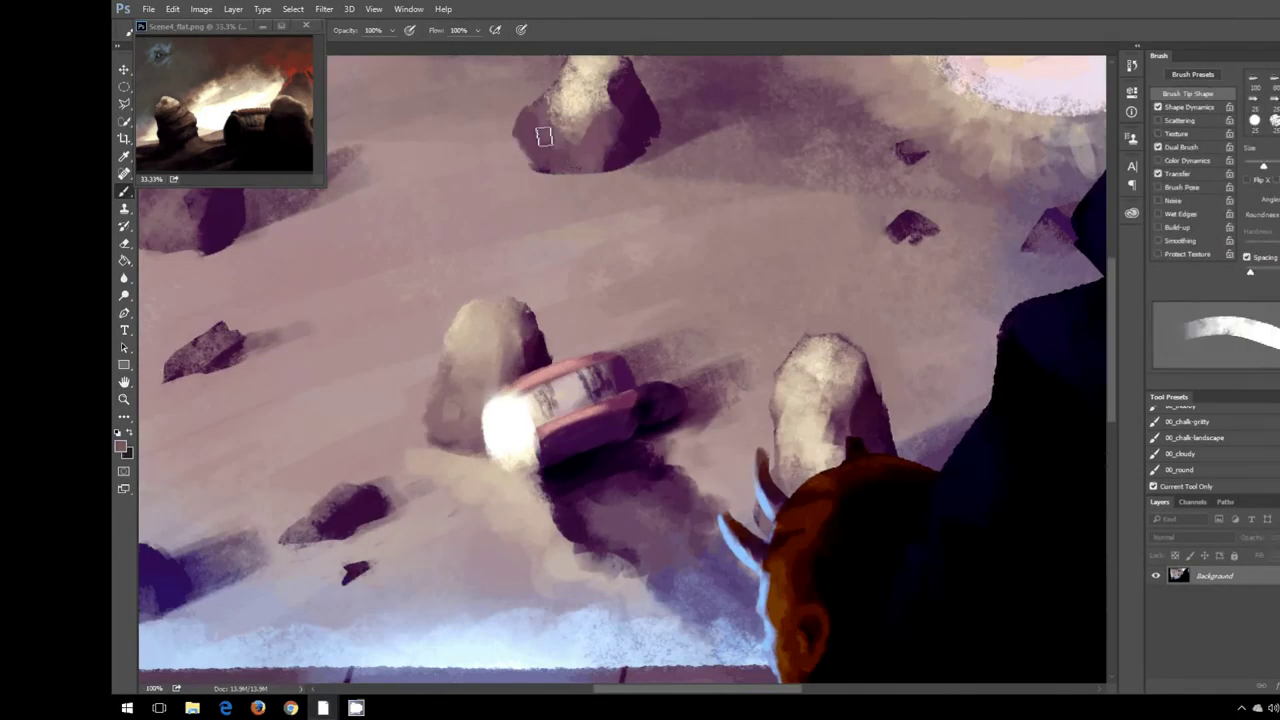
key("z")
left_click(784, 520, "alt")
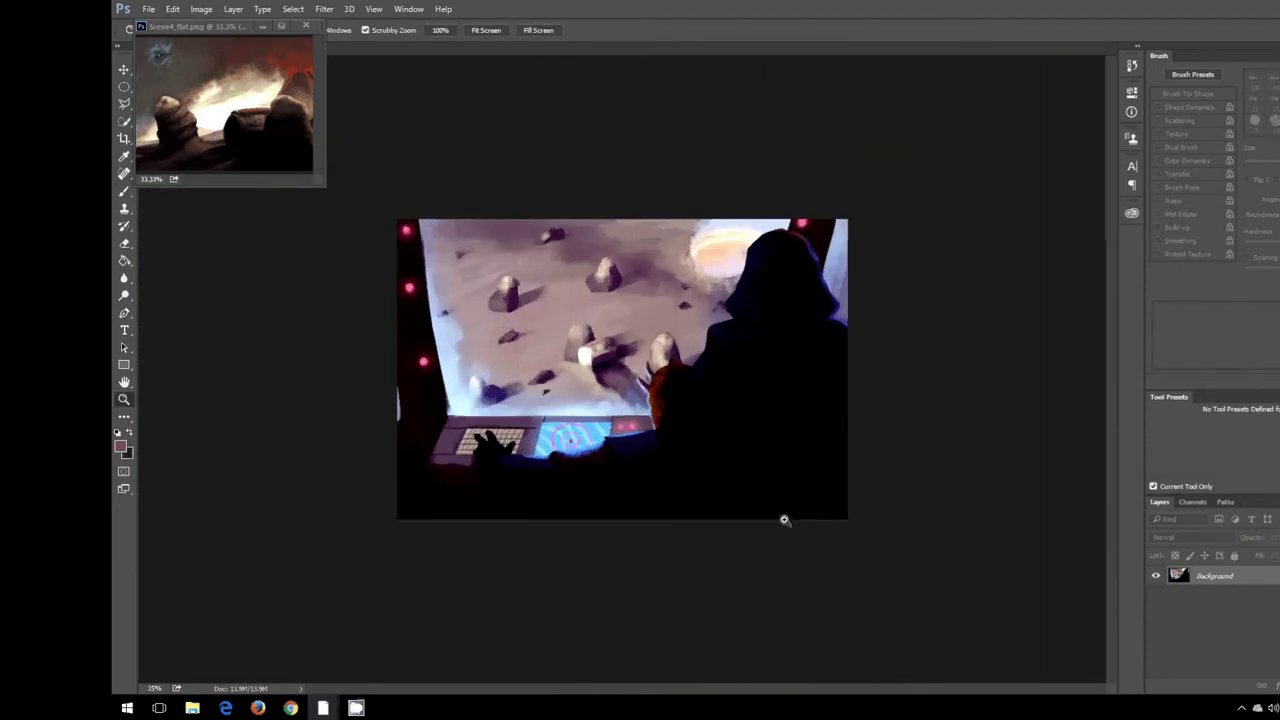
Step: Touch up the console around the keyboard and the pilot's hand with sampled purple tones
left_click(784, 520)
key("b")
left_click(423, 455, "alt")
left_click(505, 462, "alt")
key("z")
left_click(583, 546, "alt")
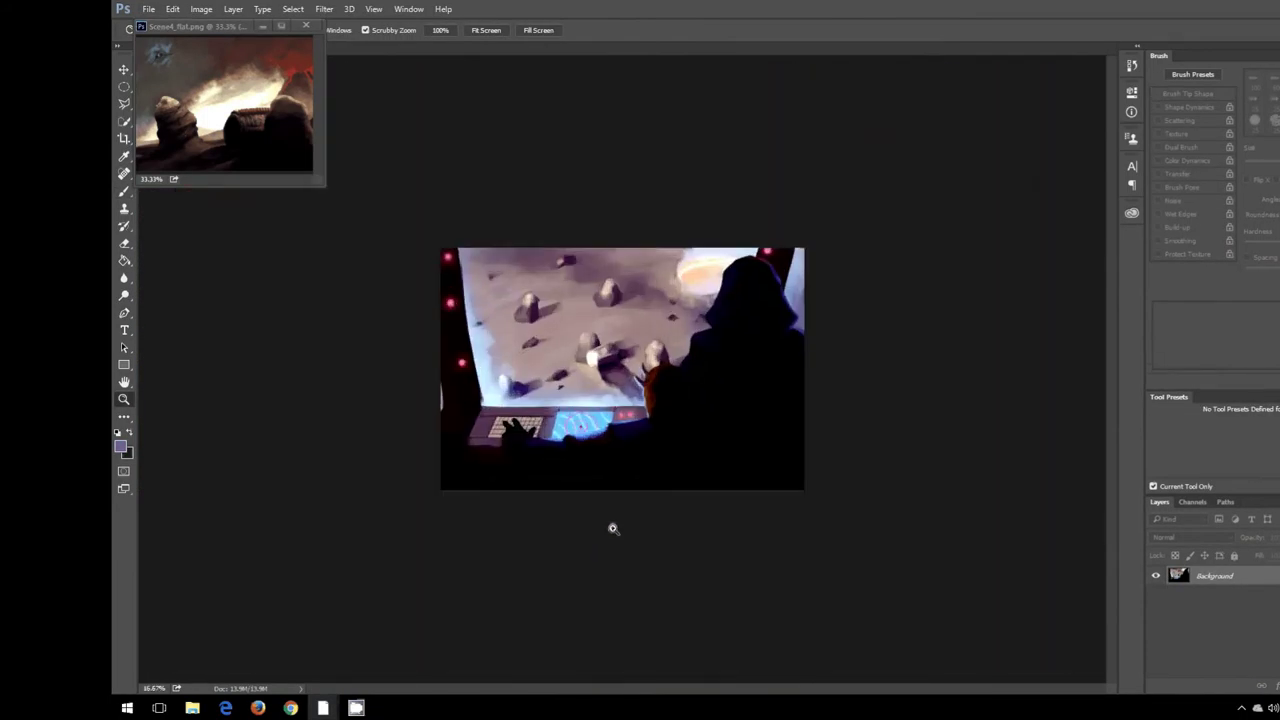
Step: Refine the ground beside the vehicle's bright headlight with a fine brush in a light mauve
key("ctrl+plus")
key("ctrl+plus")
key("b")
scroll(640, 362, "up", 1)
scroll(580, 362, "down", 2)
scroll(563, 365, "up", 3)
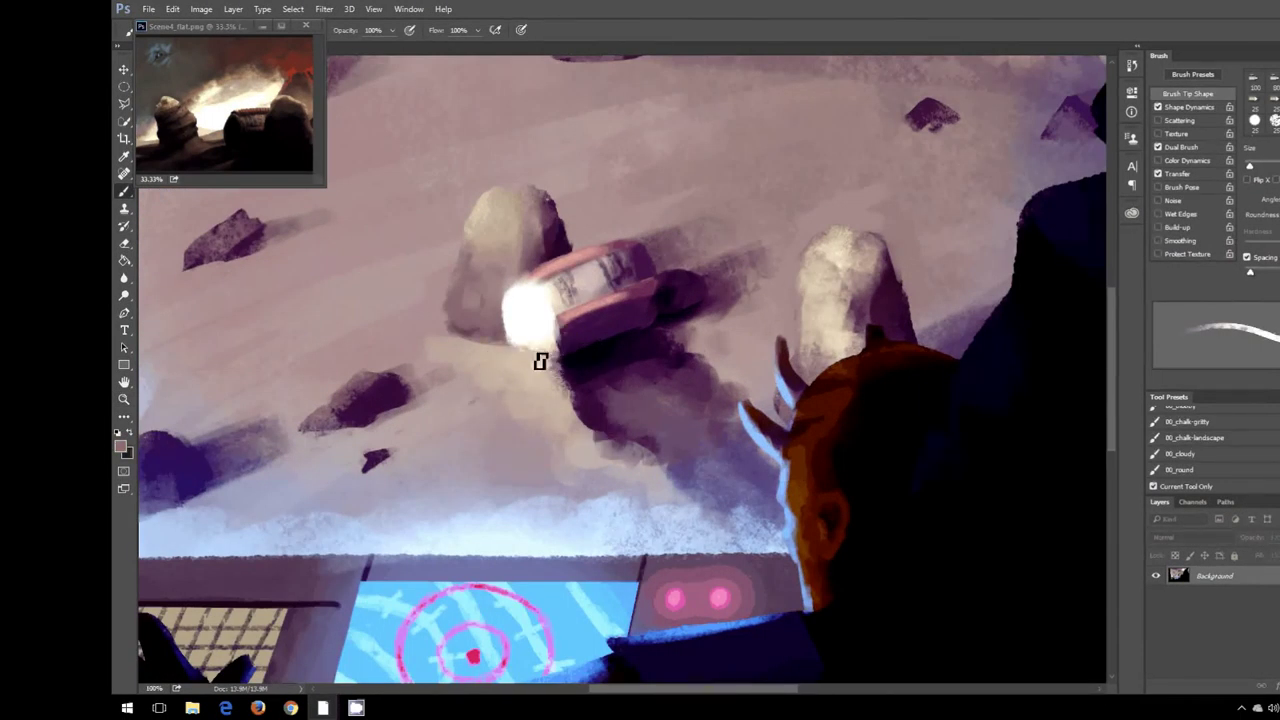
key("z")
scroll(650, 330, "down", 5)
scroll(737, 289, "up", 2)
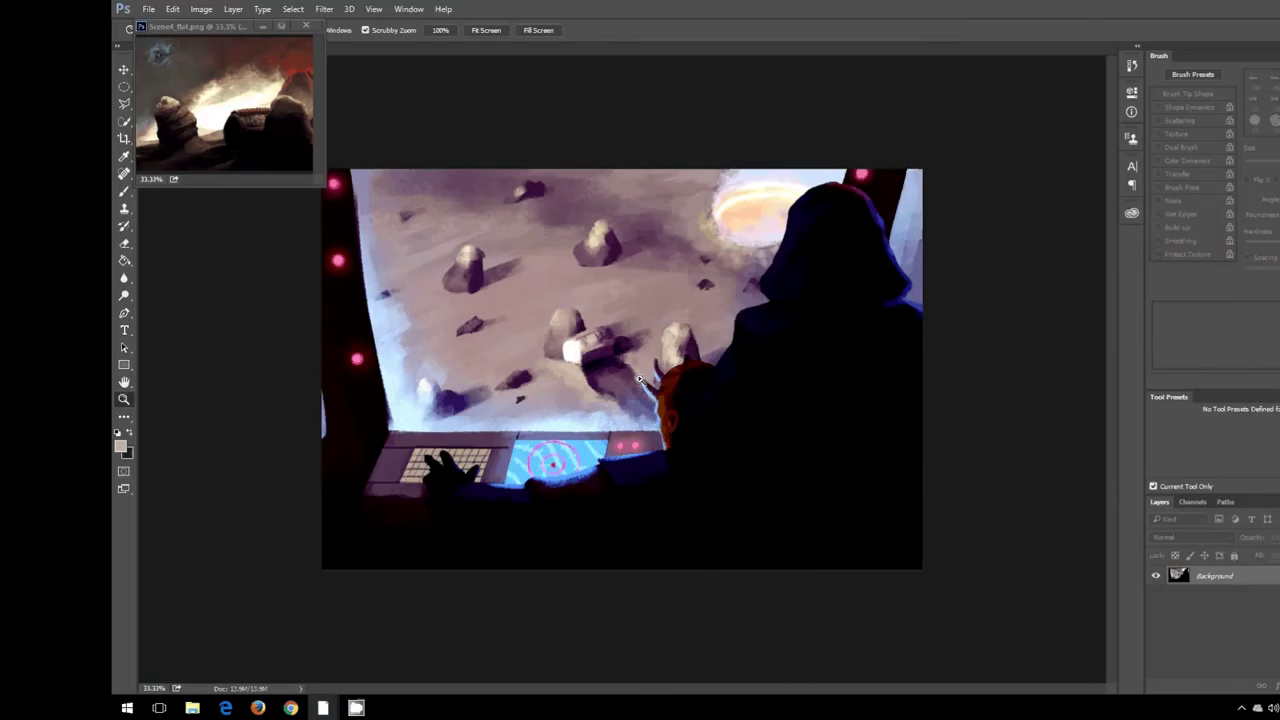
scroll(789, 312, "down", 1)
left_click(1241, 710)
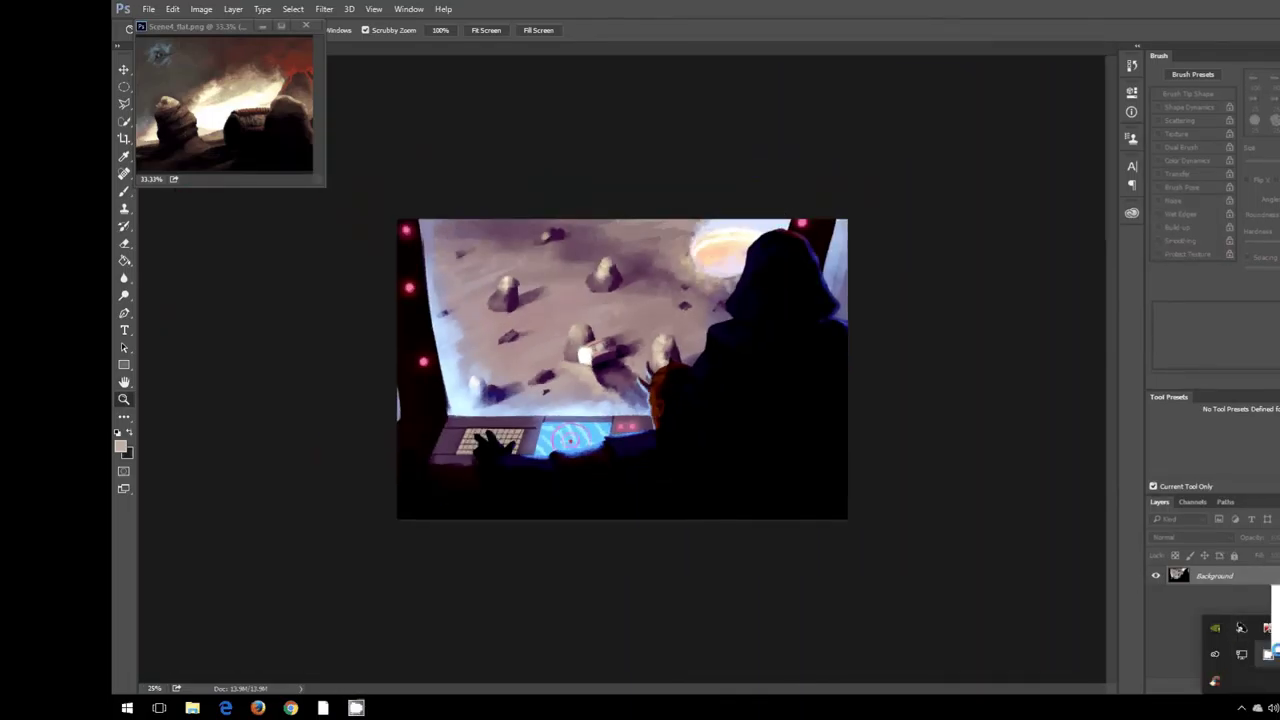